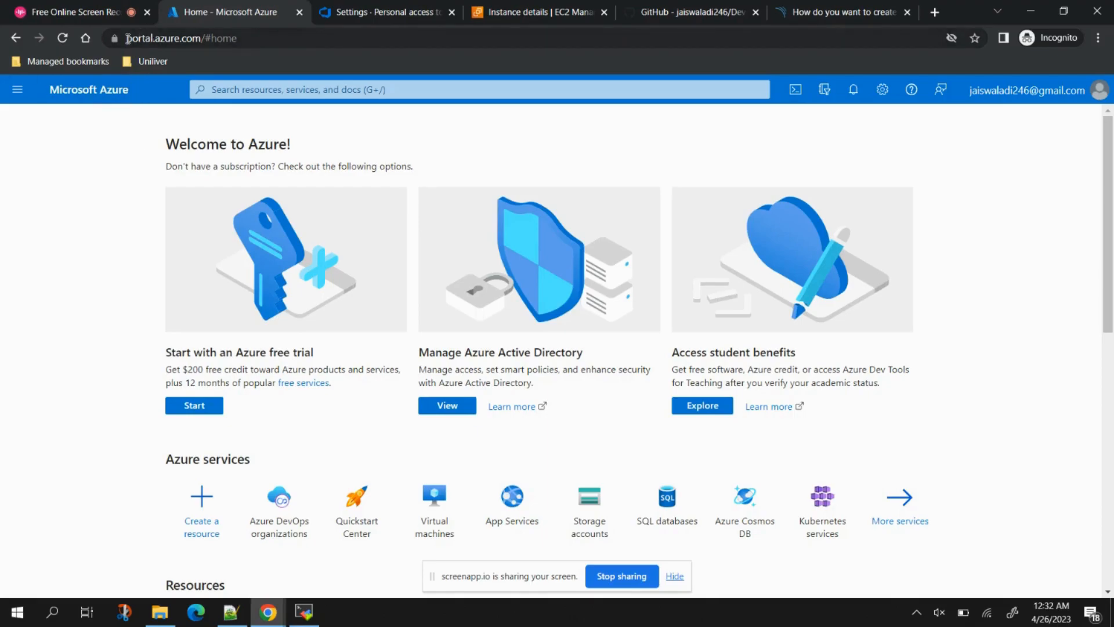
Step: Search the Azure portal for 'devops' and open the Azure DevOps organizations service
left_click(1093, 99)
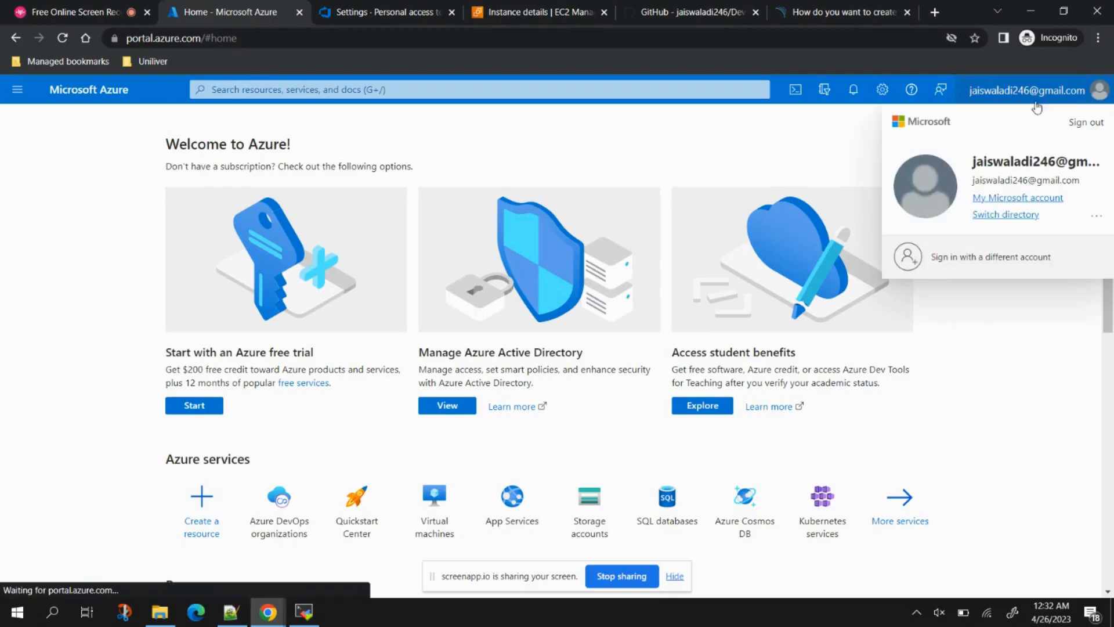
left_click(1021, 325)
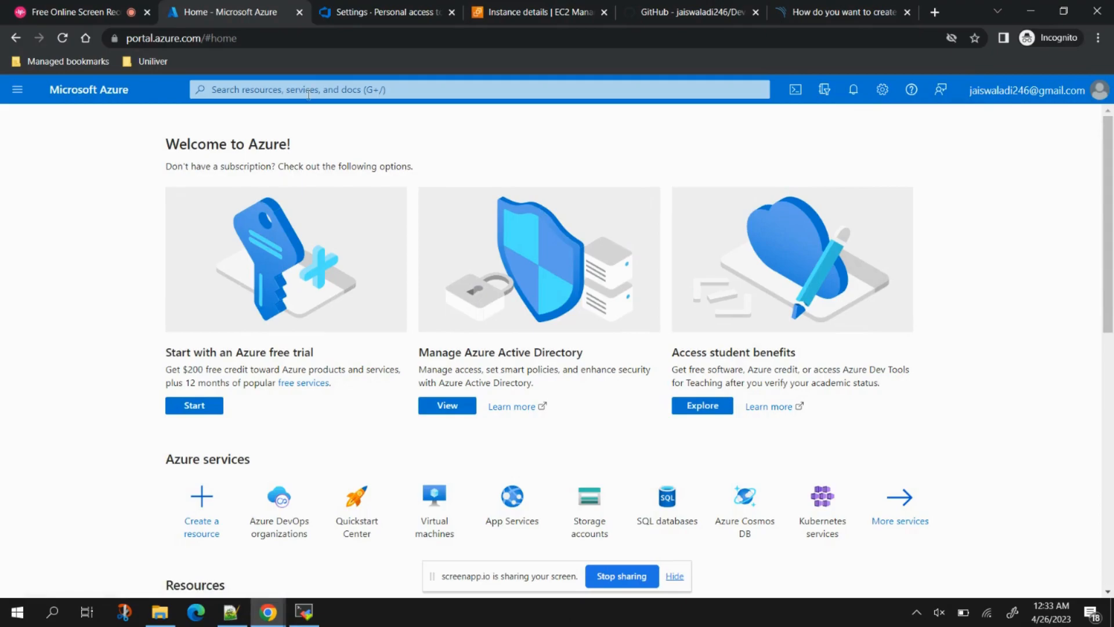
left_click(308, 91)
left_click(230, 144)
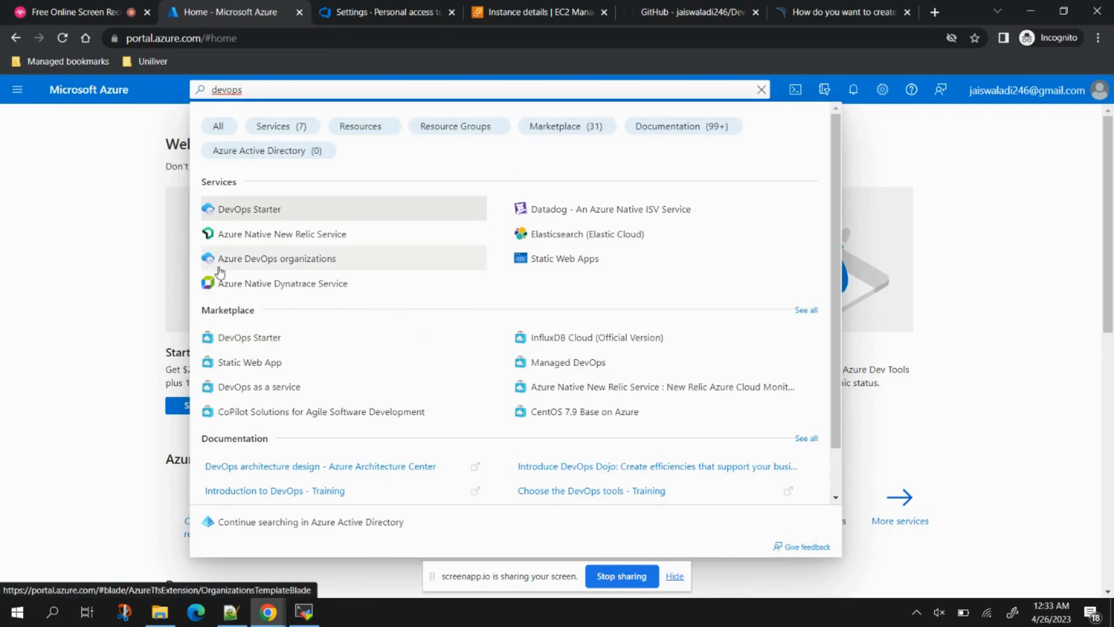
left_click(294, 261)
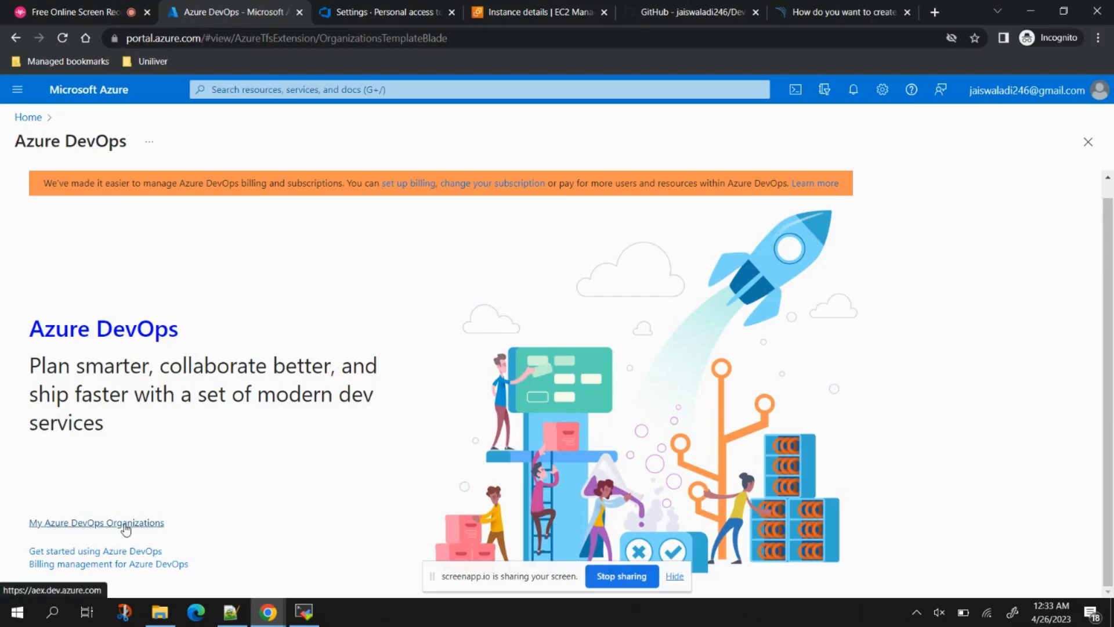
Step: Go to My Azure DevOps Organizations and open the dev.azure.com/DevOps-Shack organization
left_click(125, 524)
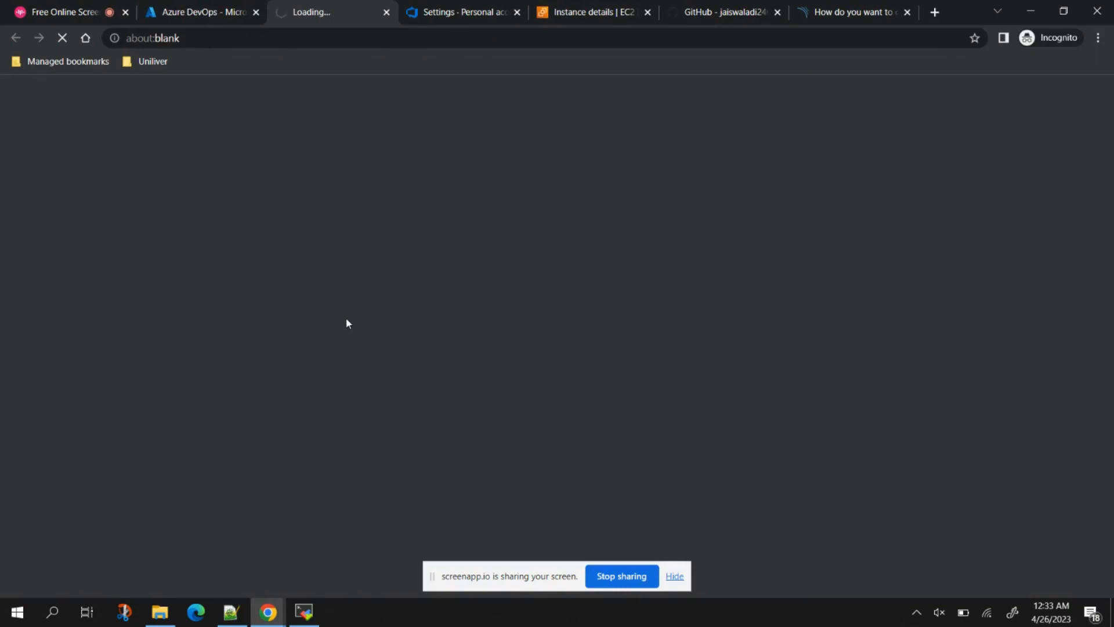
left_click(676, 576)
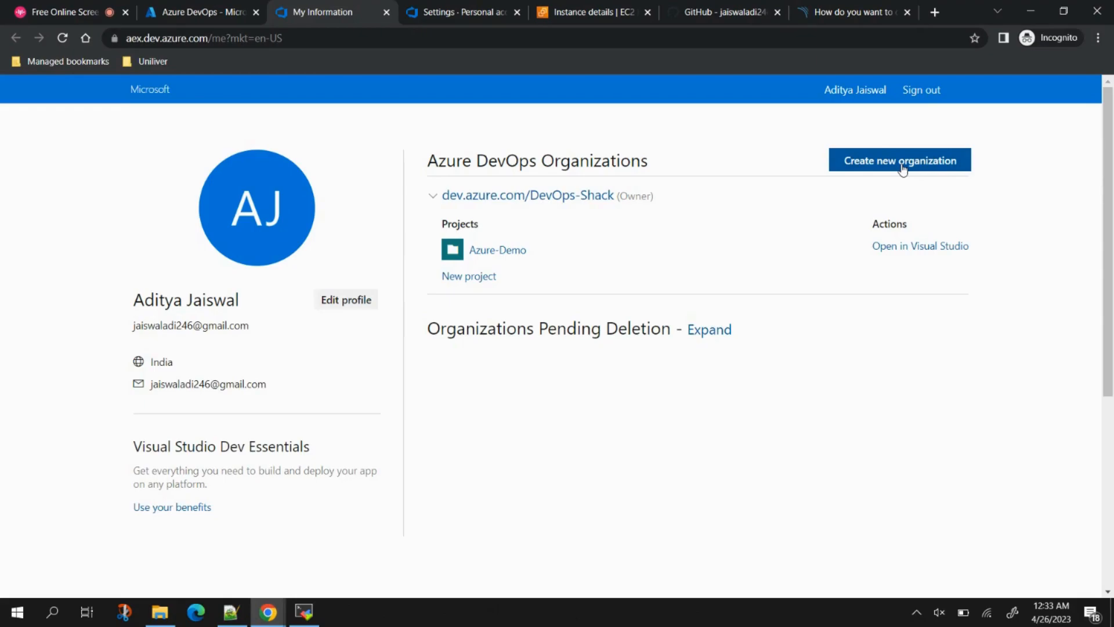
left_click(563, 195)
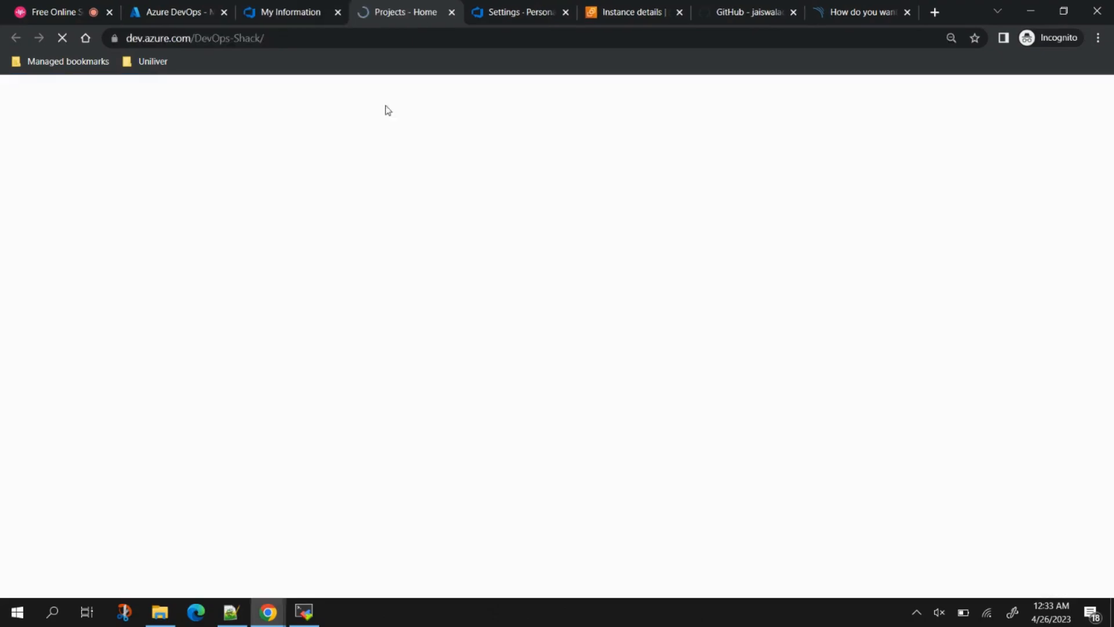
left_click_drag(126, 37, 232, 37)
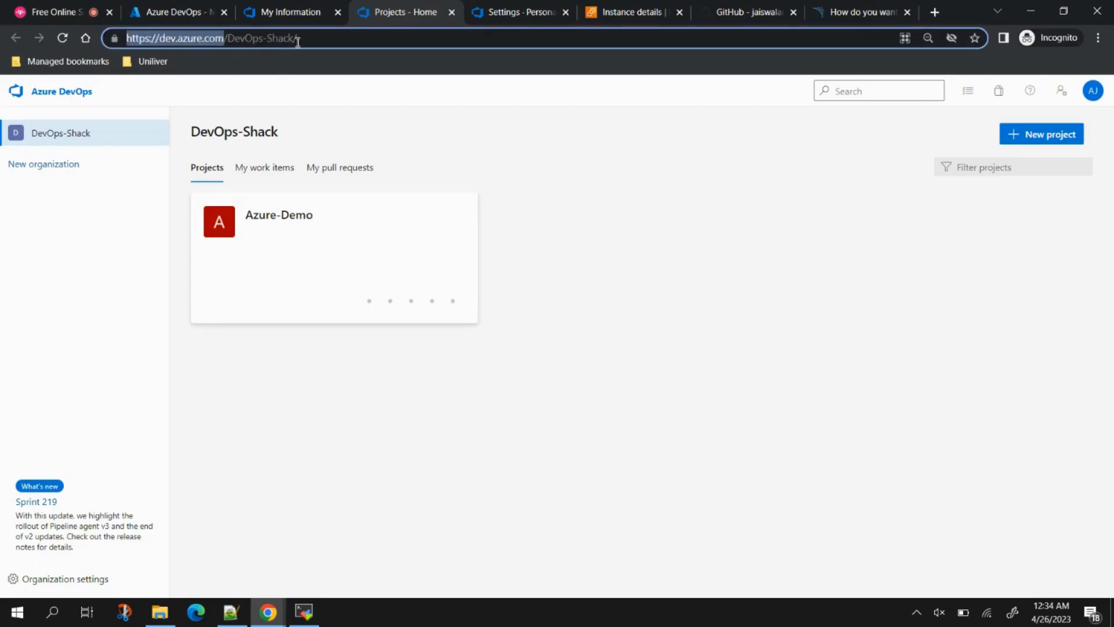
Step: Cancel the new-project panel and open the Azure-Demo project's summary
left_click(1043, 142)
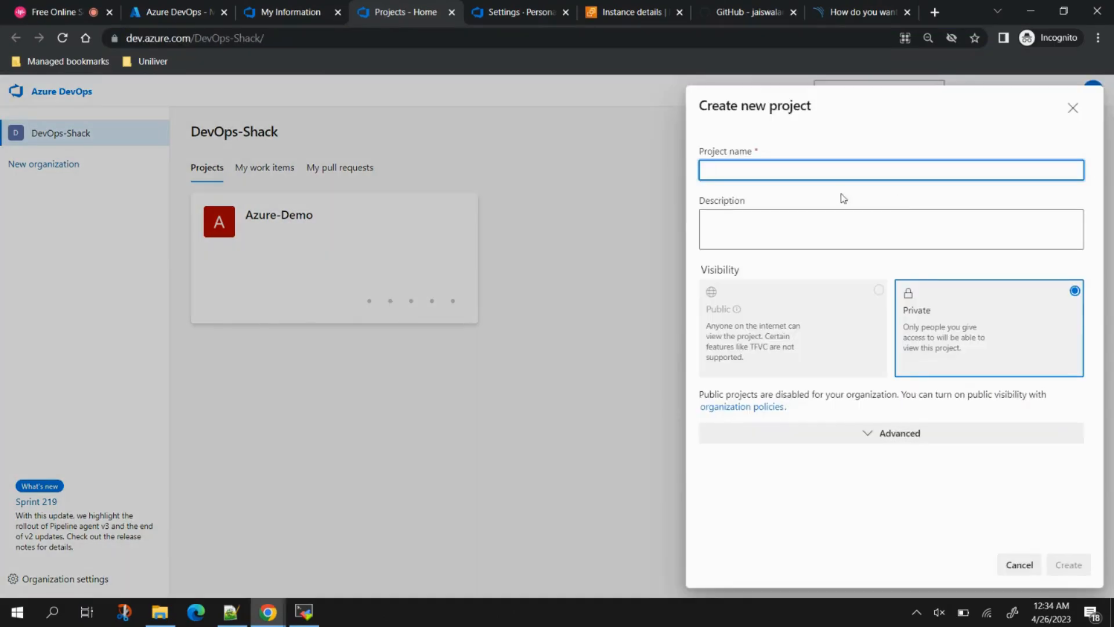
left_click(1019, 565)
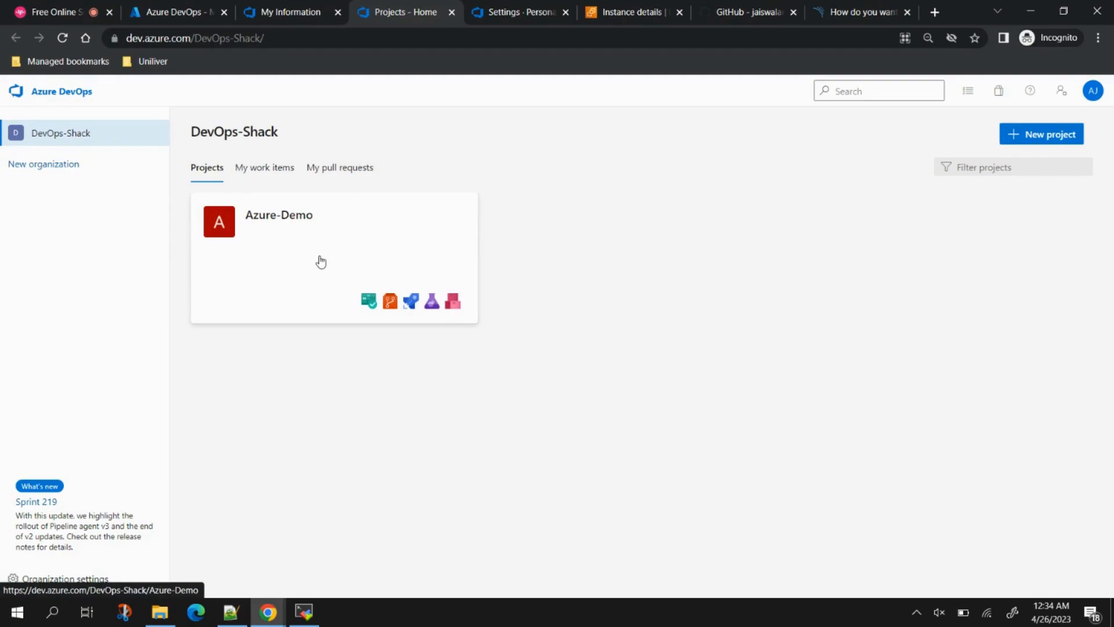
left_click(321, 261)
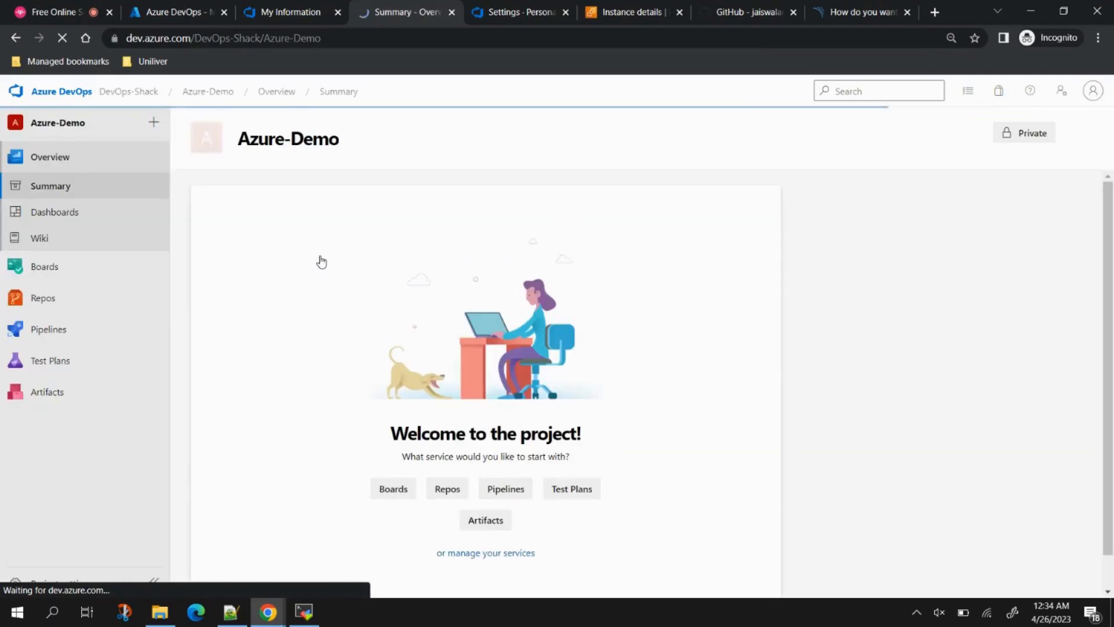
Step: Copy the Devops-CICD HTTPS clone URL from GitHub and bring up the import dialog for the empty Azure-Demo repo
left_click(43, 296)
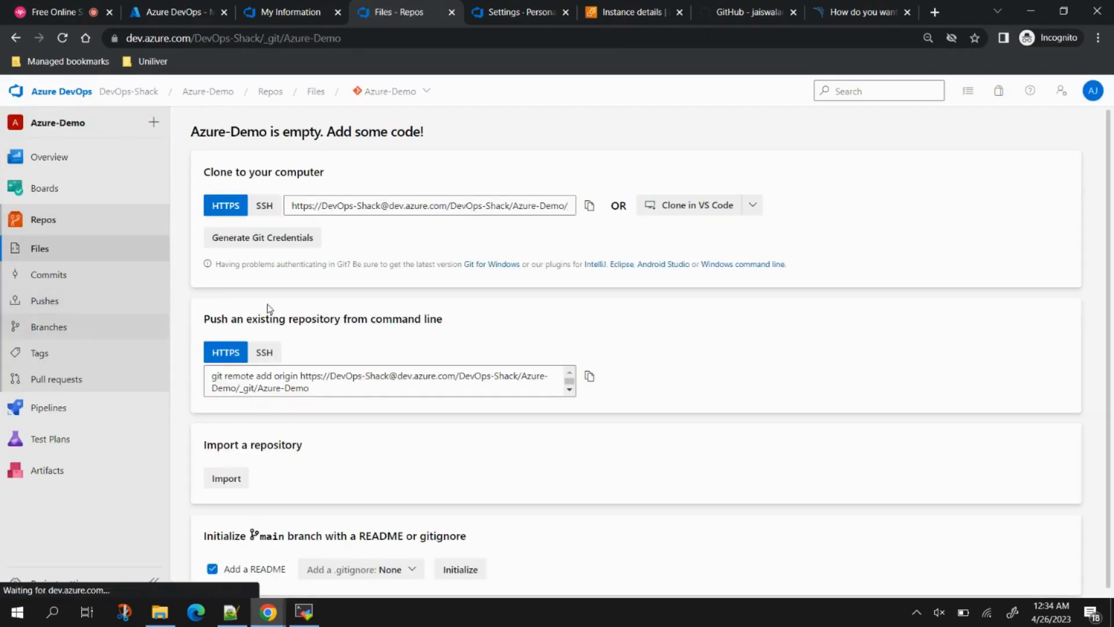
scroll(863, 426, "down", 1)
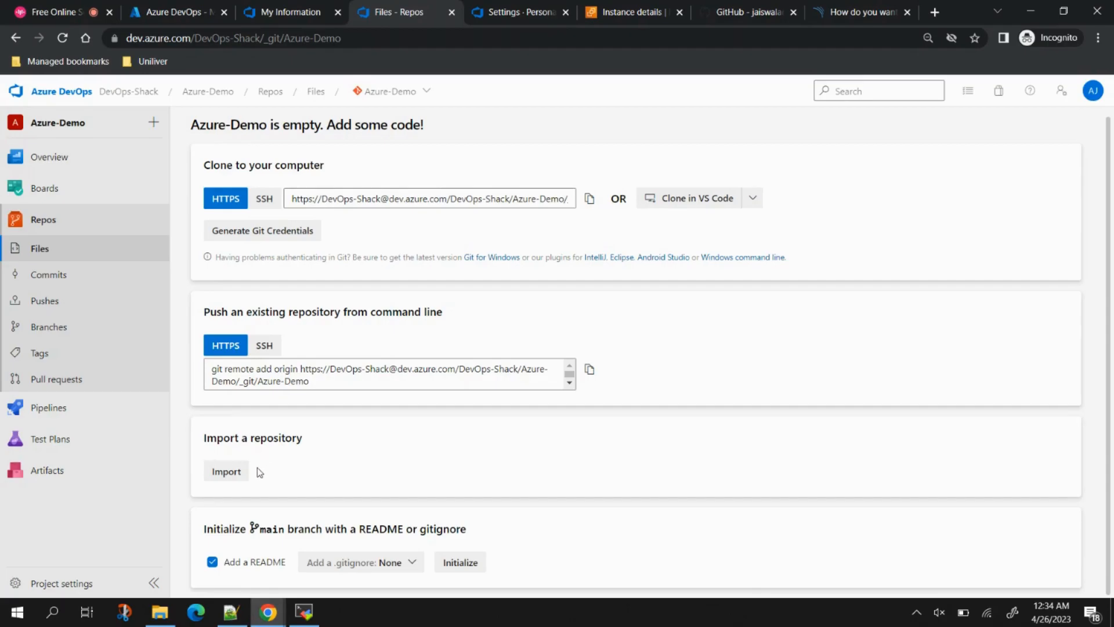
left_click(747, 11)
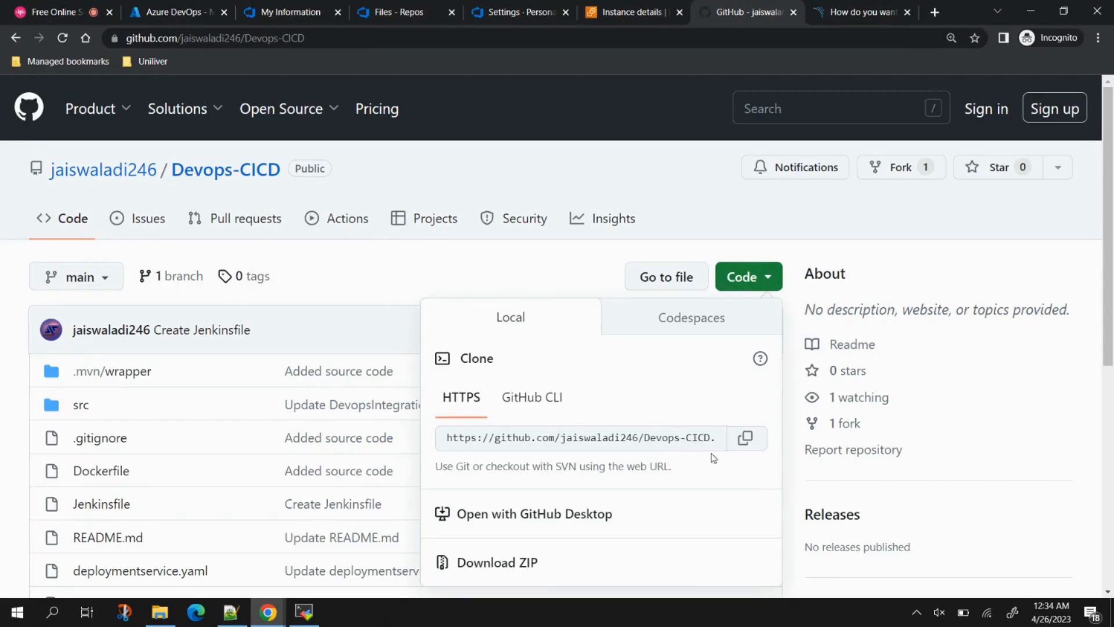
left_click(747, 444)
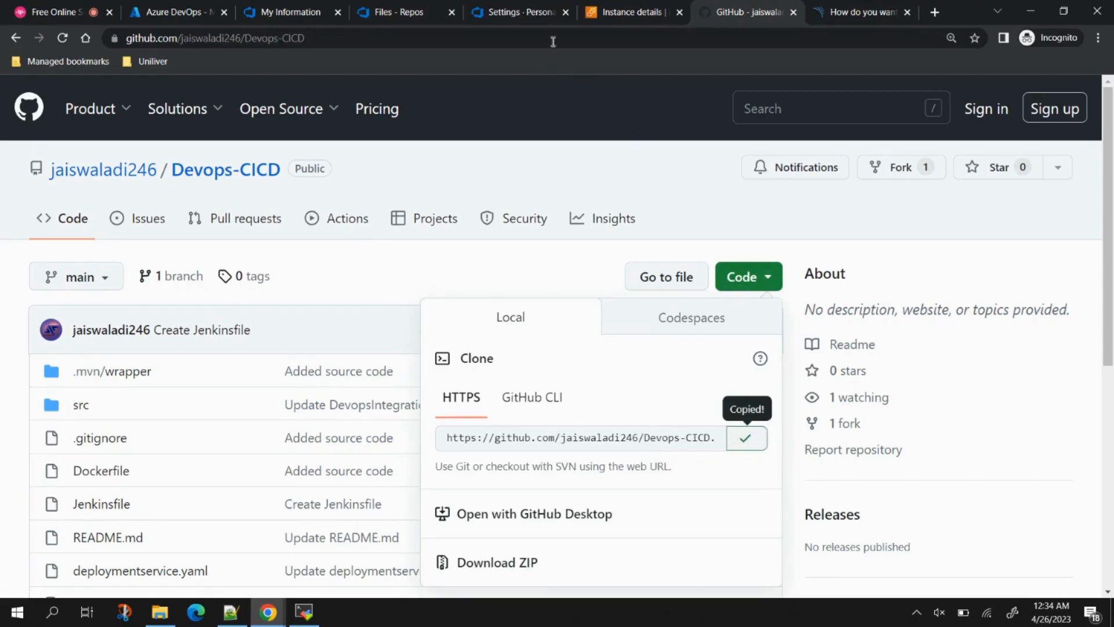
left_click(398, 8)
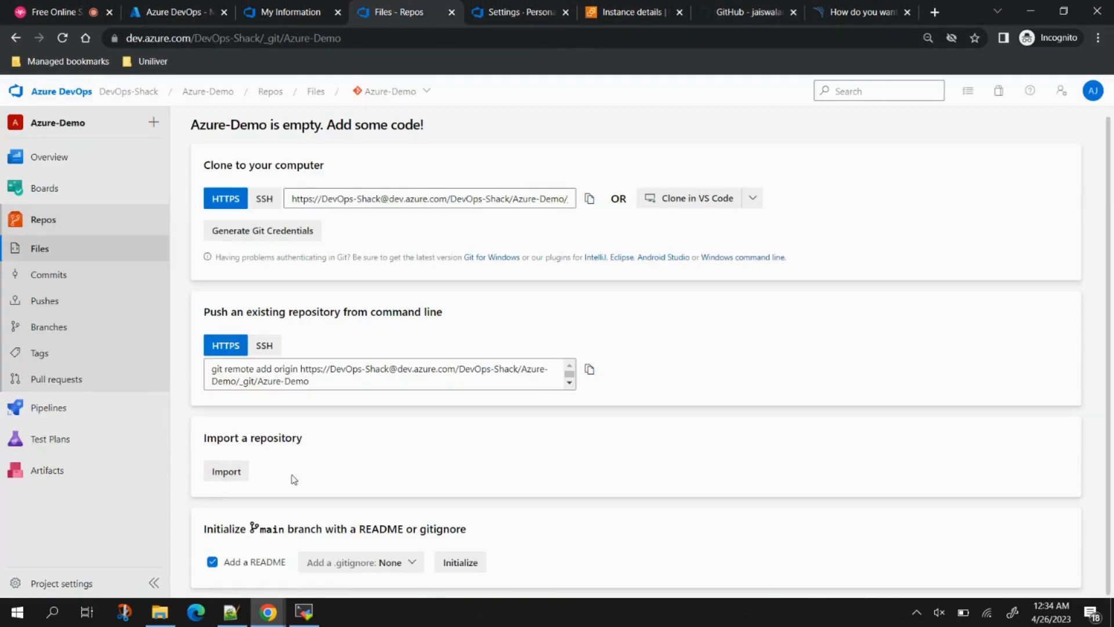
left_click(234, 469)
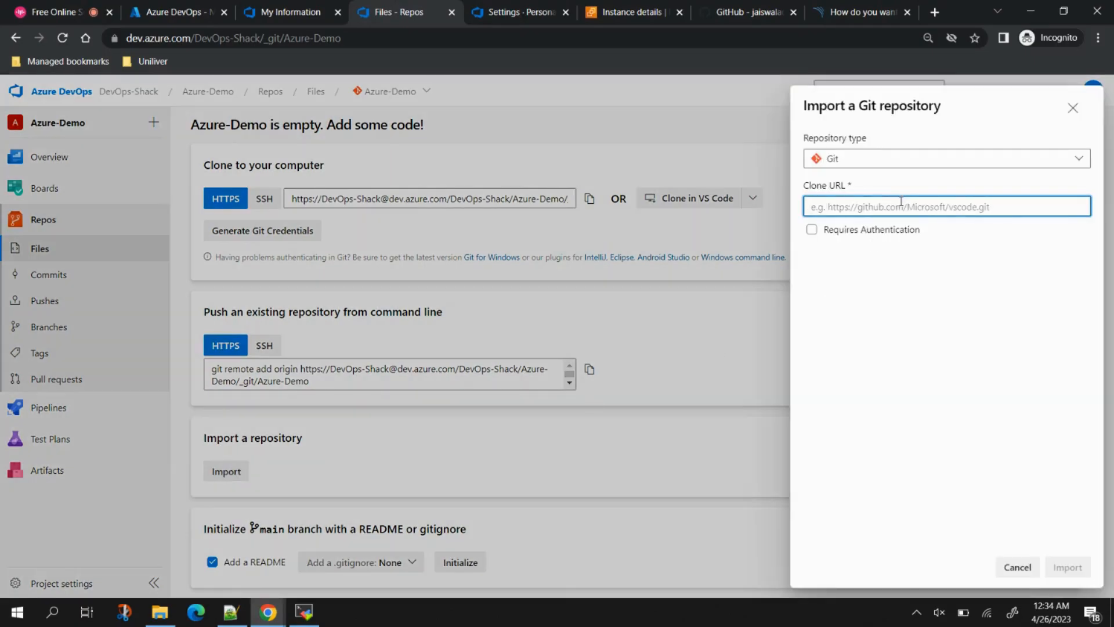
Step: Paste the Devops-CICD clone URL into Clone URL and run the import
key("ctrl+v")
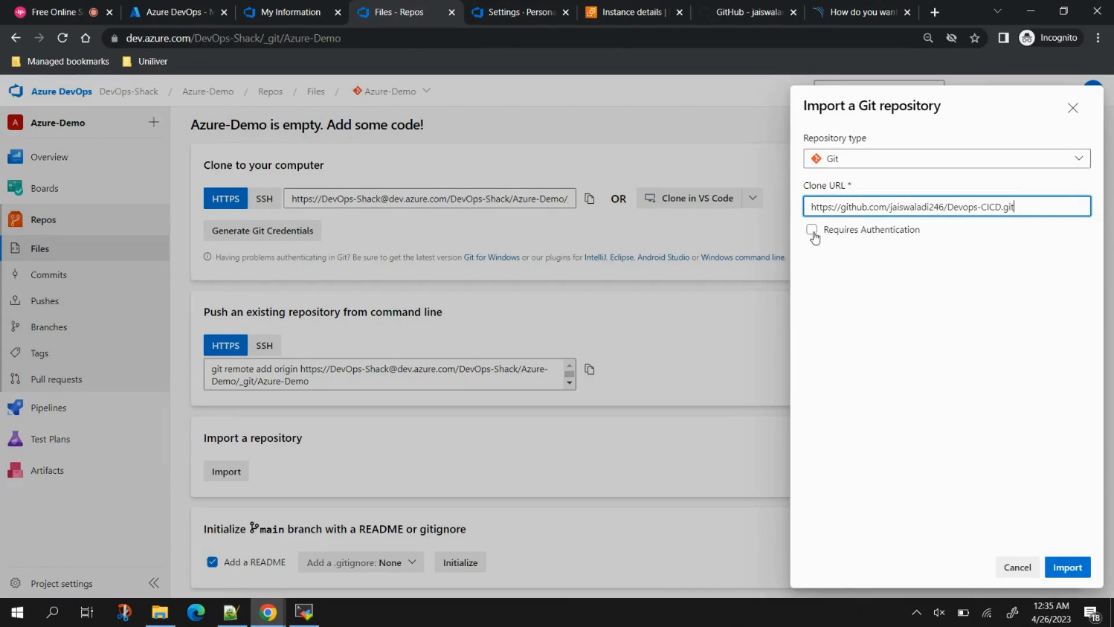
left_click(1073, 567)
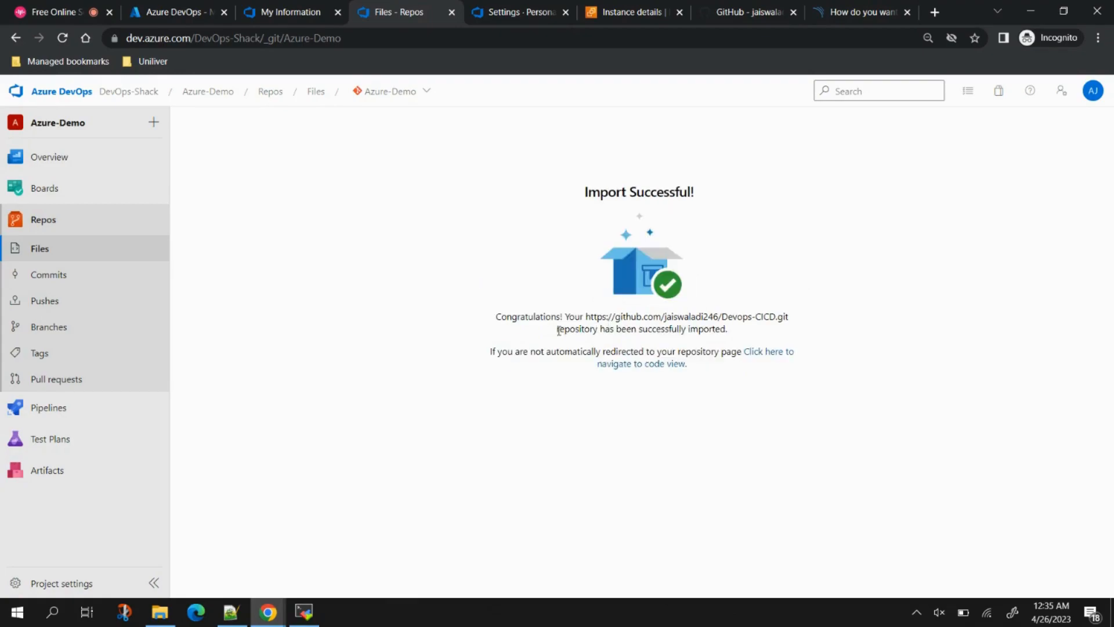
Step: Delete the Jenkinsfile from the Azure-Demo repo with a commit, then go to Project settings
left_click(38, 219)
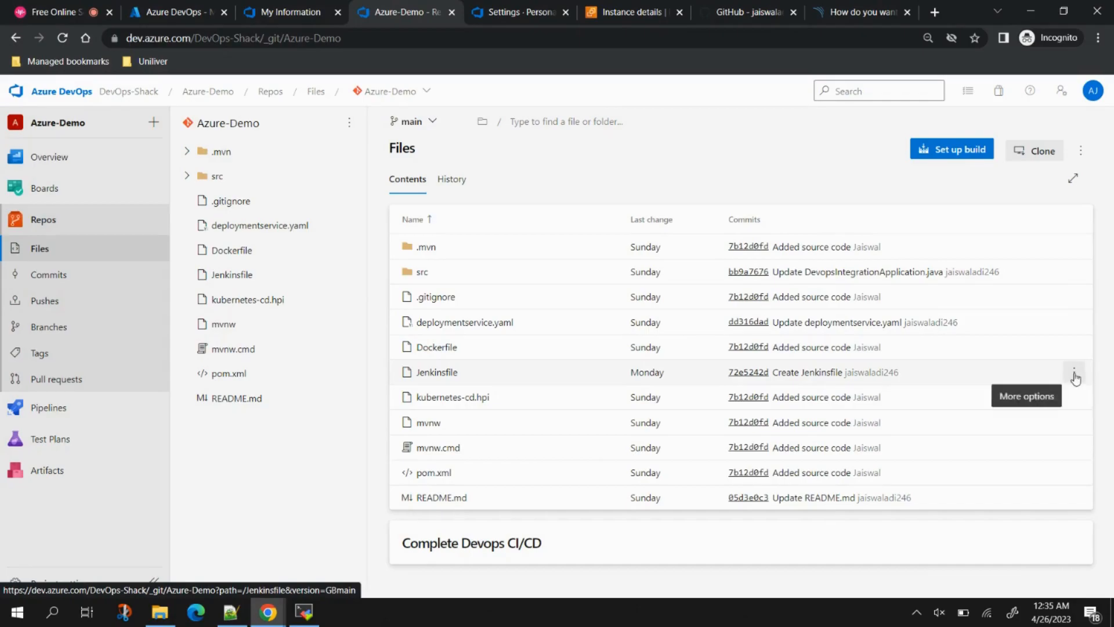
left_click(1074, 372)
left_click(993, 442)
left_click(1065, 567)
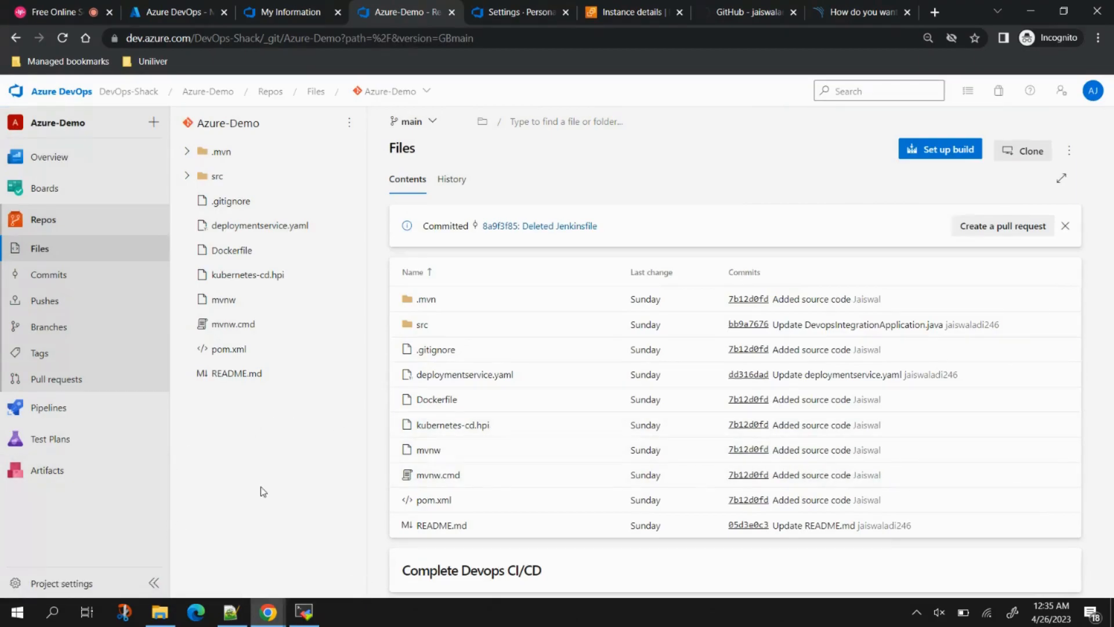
left_click(52, 586)
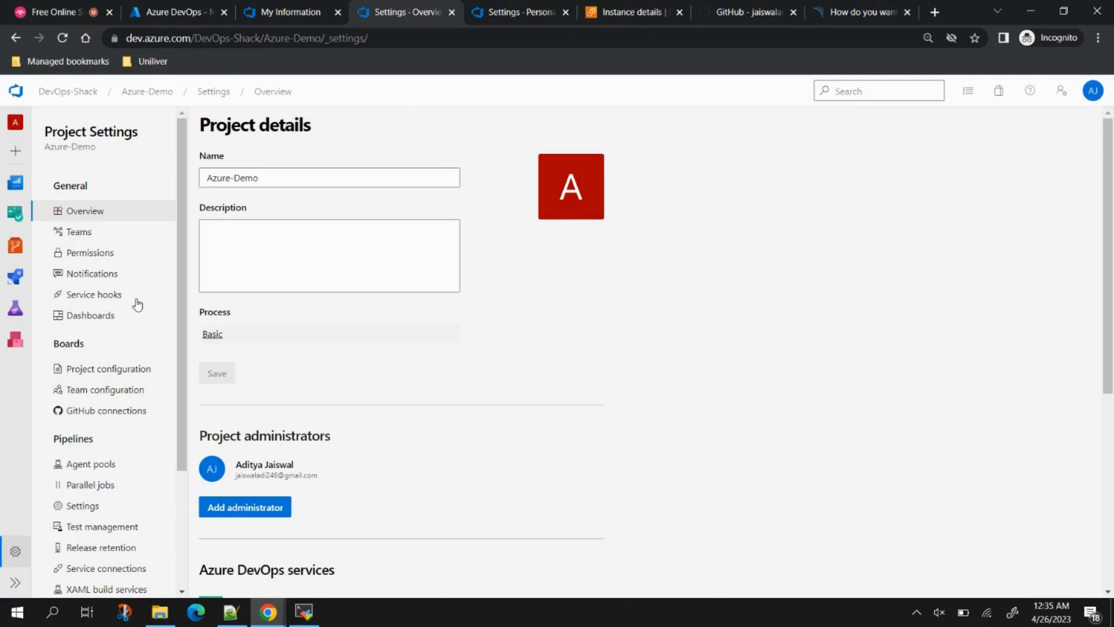
Step: Show the custom agent pool's Agents tab, with offline Agent1, and bring up the new-agent instructions
scroll(104, 361, "down", 3)
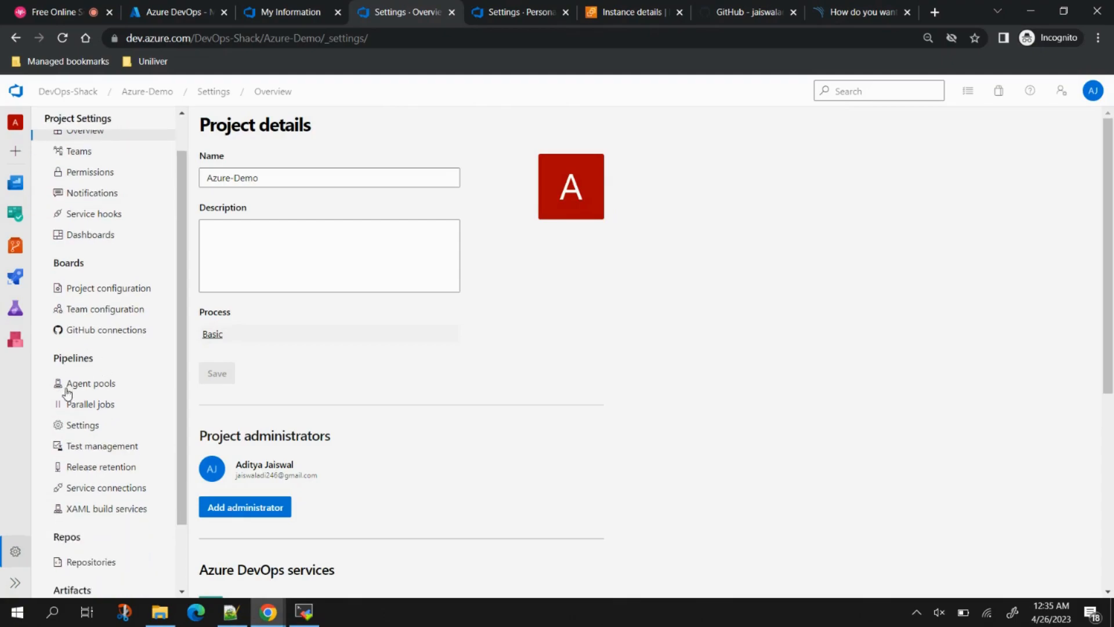
left_click(92, 386)
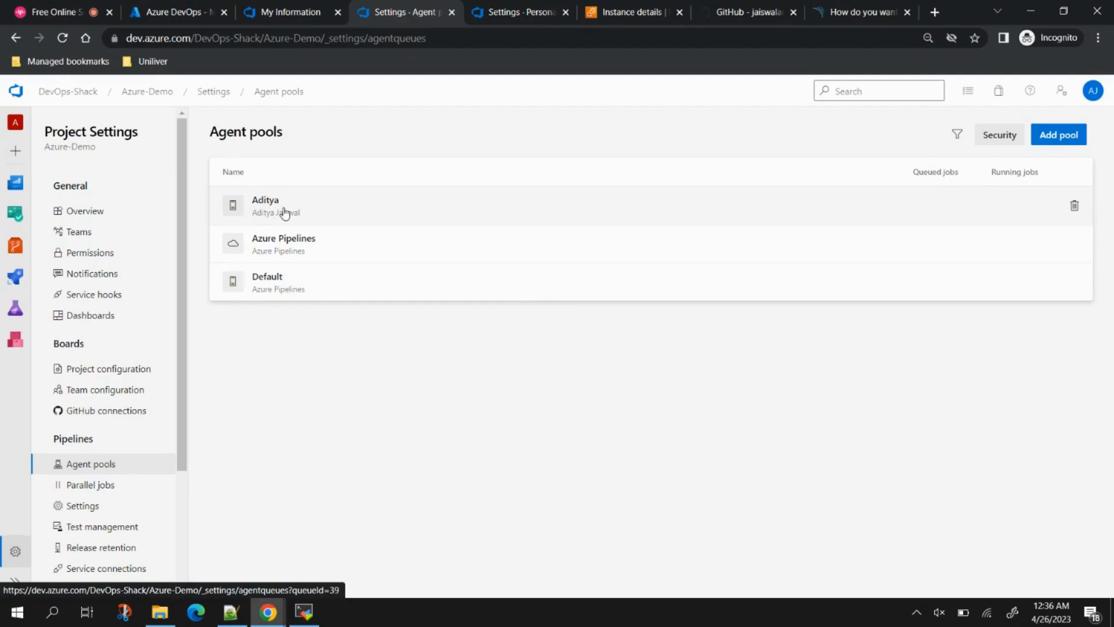
left_click(318, 205)
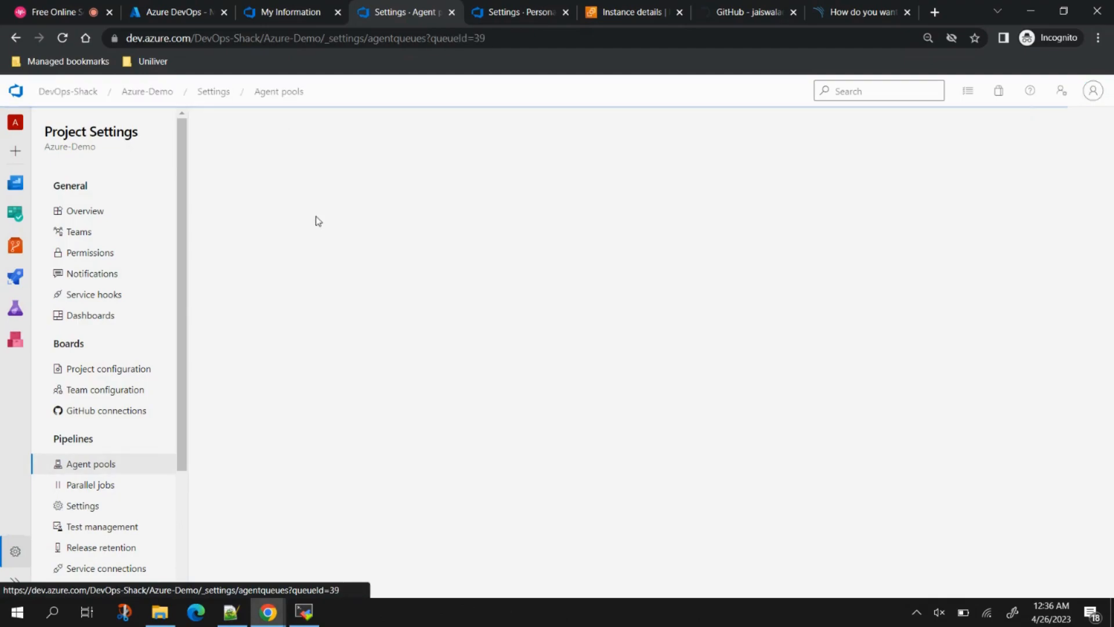
left_click(253, 166)
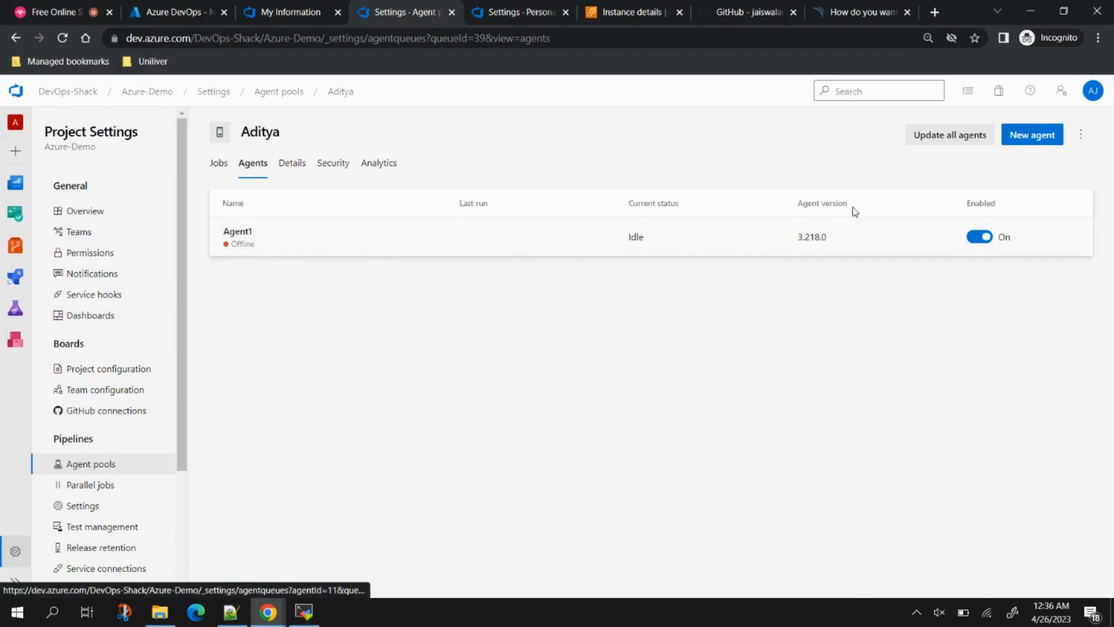
left_click(1031, 137)
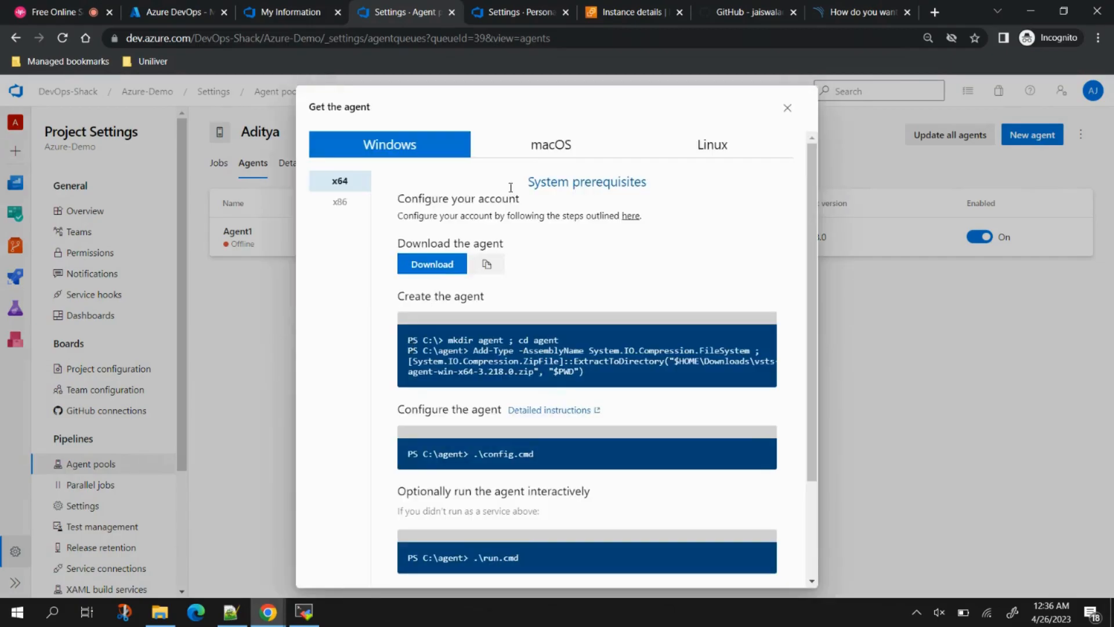
Step: Switch to the Linux x64 agent setup instructions and select the ./config.sh command
left_click(713, 148)
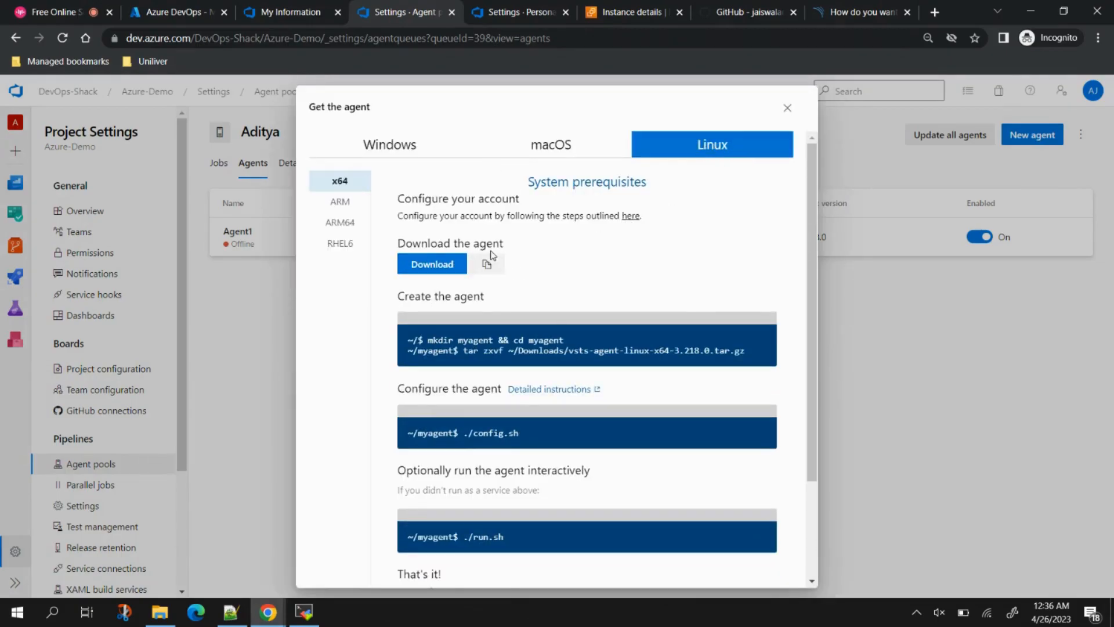
scroll(538, 370, "down", 3)
scroll(518, 419, "up", 3)
left_click_drag(464, 433, 517, 437)
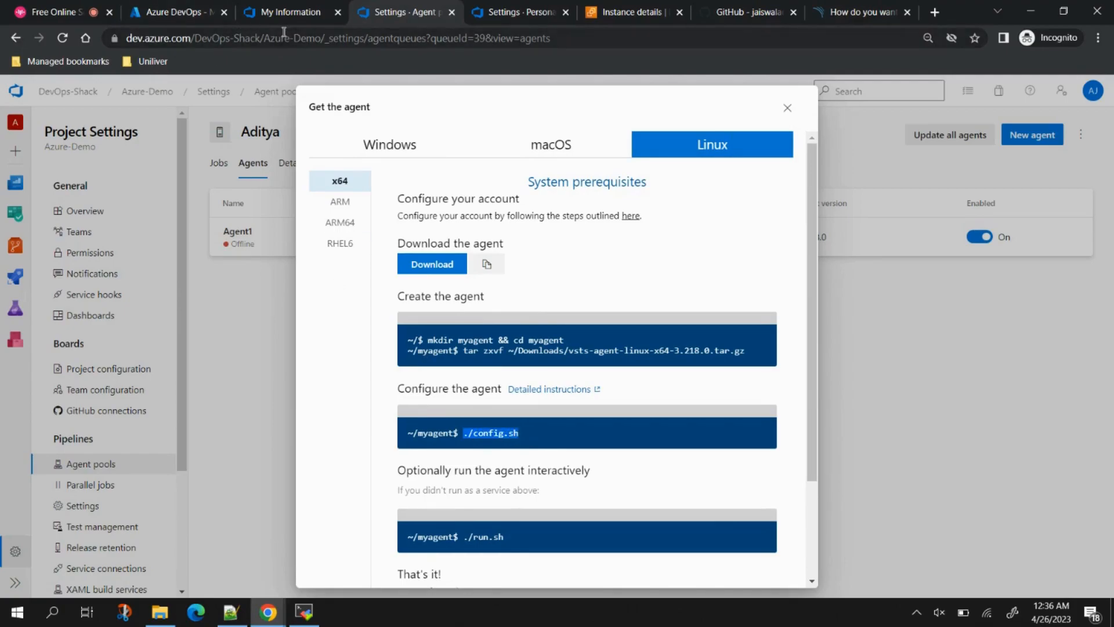
Step: Select the organization URL, check the access token tab, and close the Get the agent dialog
left_click(263, 38)
left_click_drag(262, 38, 112, 51)
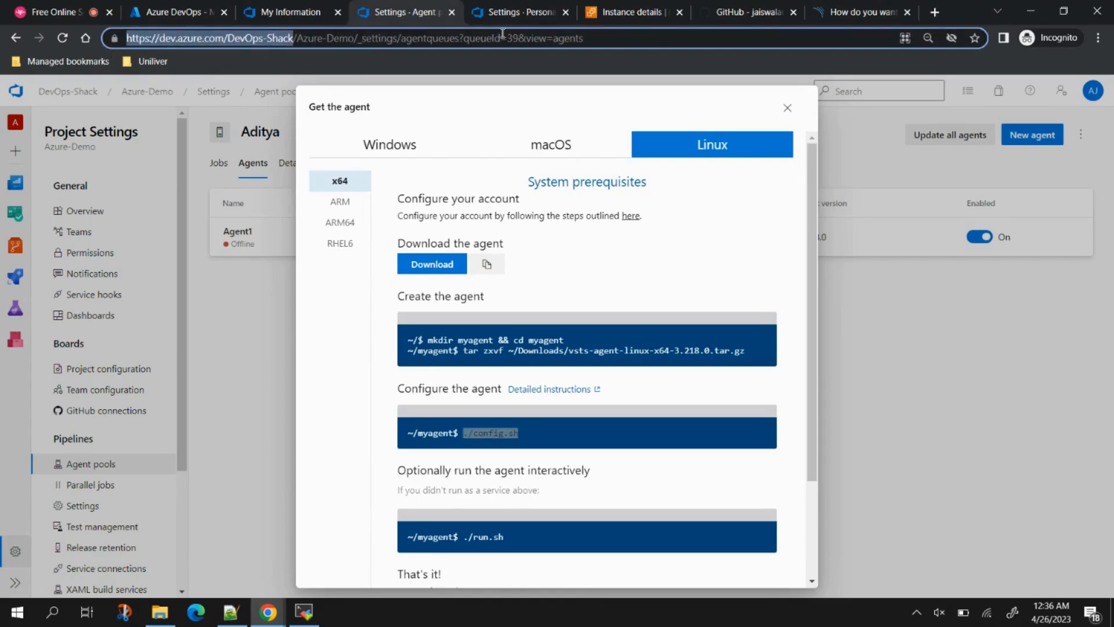
left_click(513, 12)
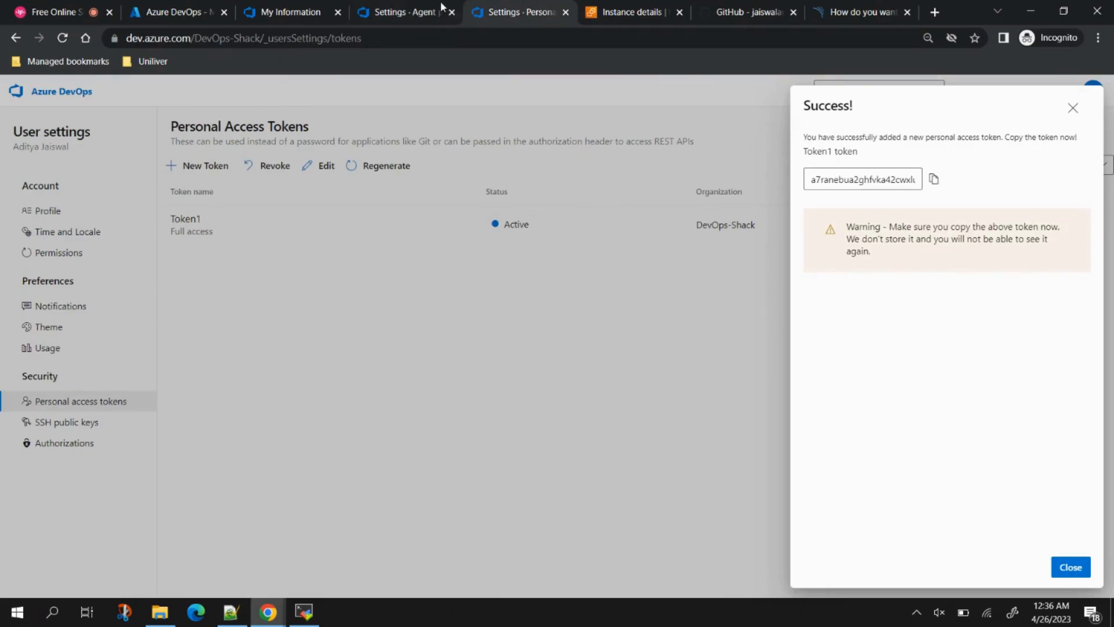
left_click(406, 11)
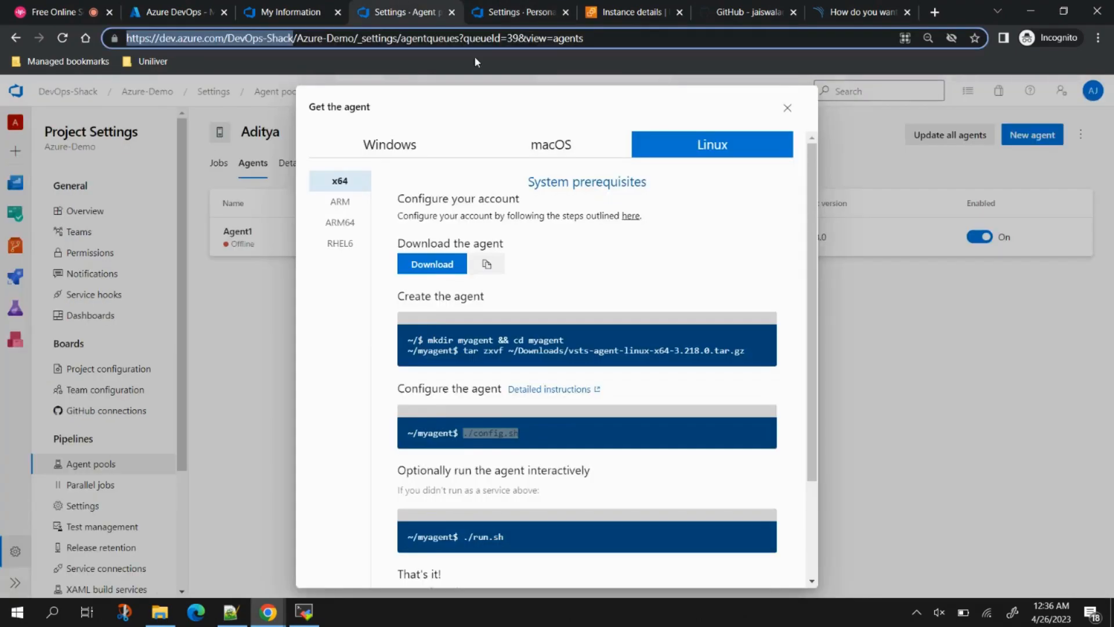
left_click(787, 108)
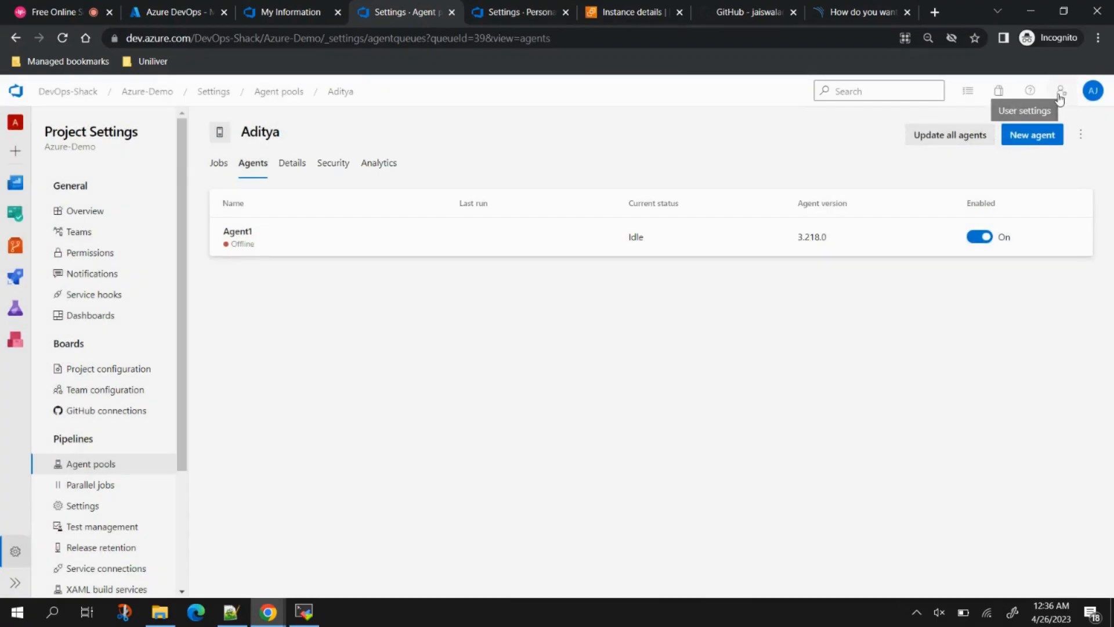
left_click(1065, 94)
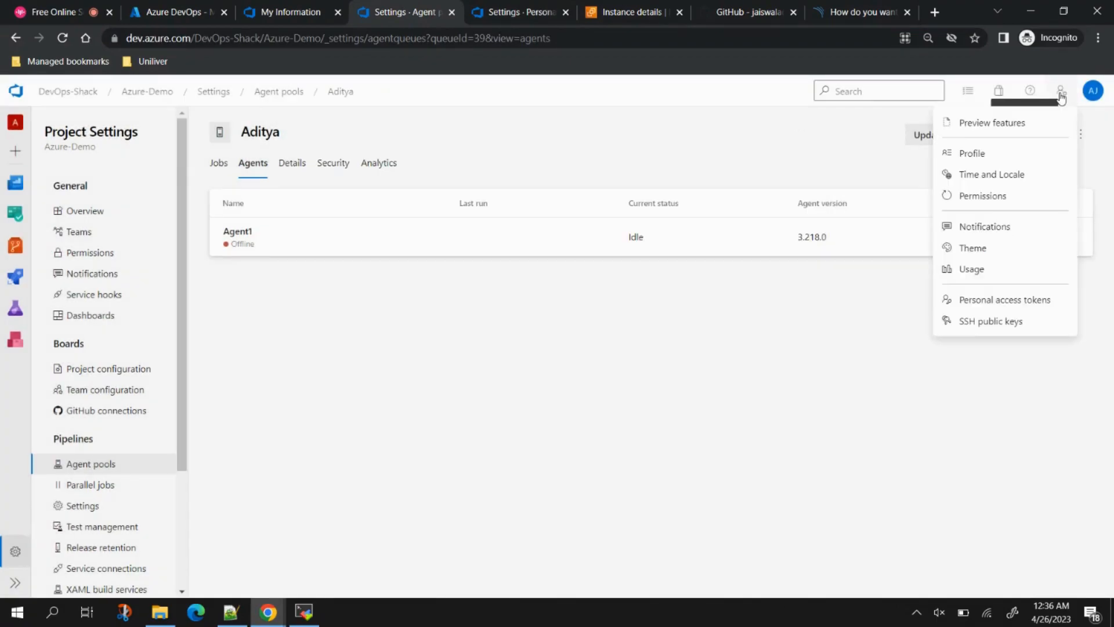
left_click(1009, 302)
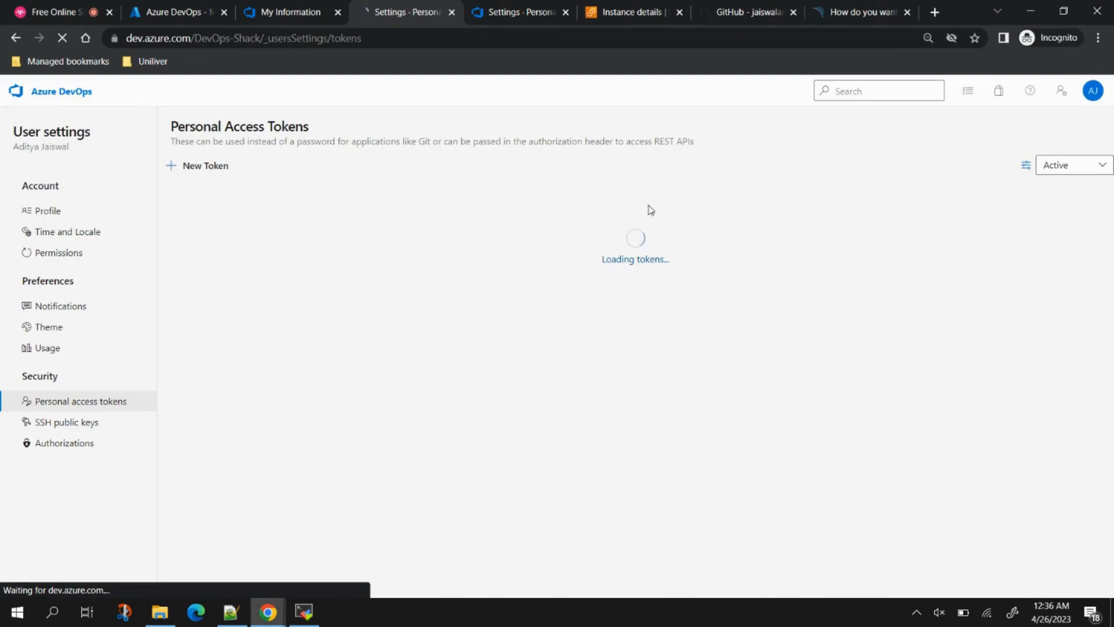
left_click(202, 174)
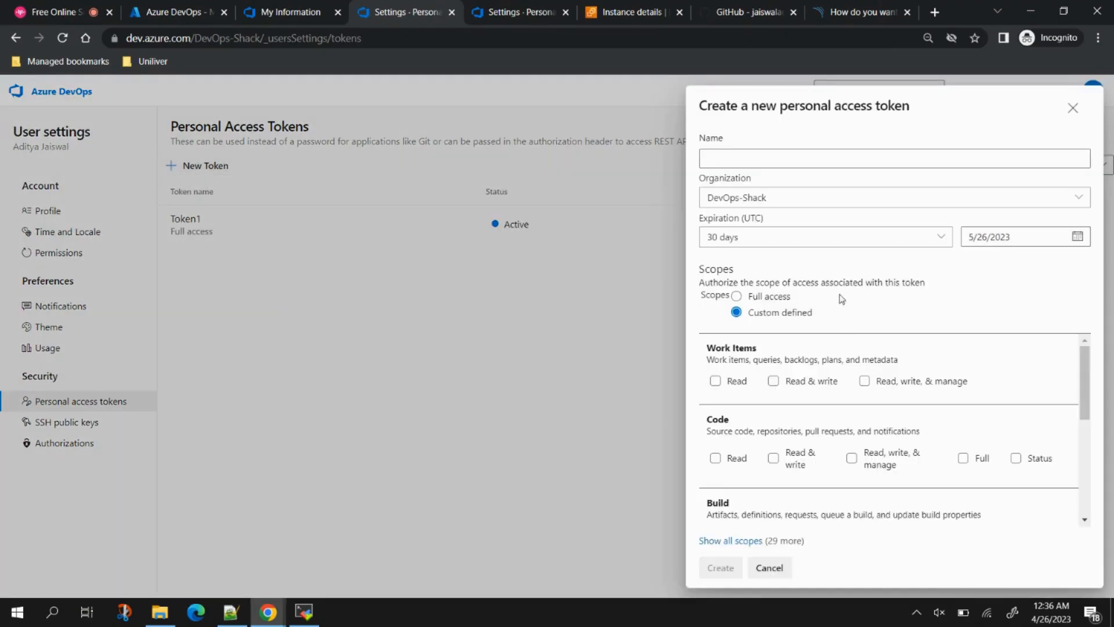
left_click(737, 296)
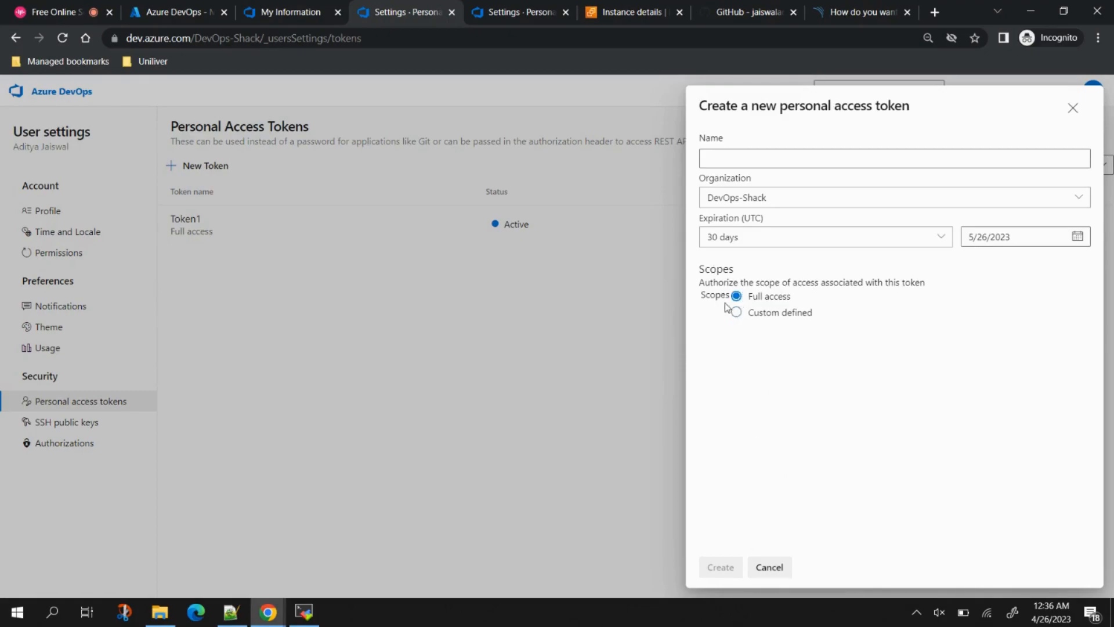
left_click(736, 312)
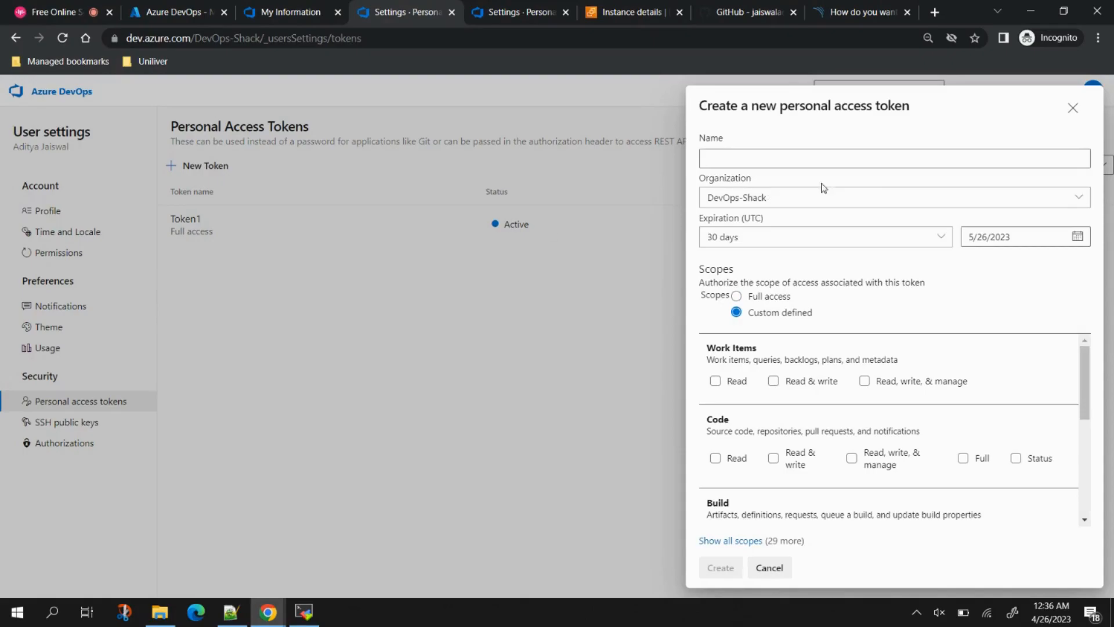
left_click(1073, 109)
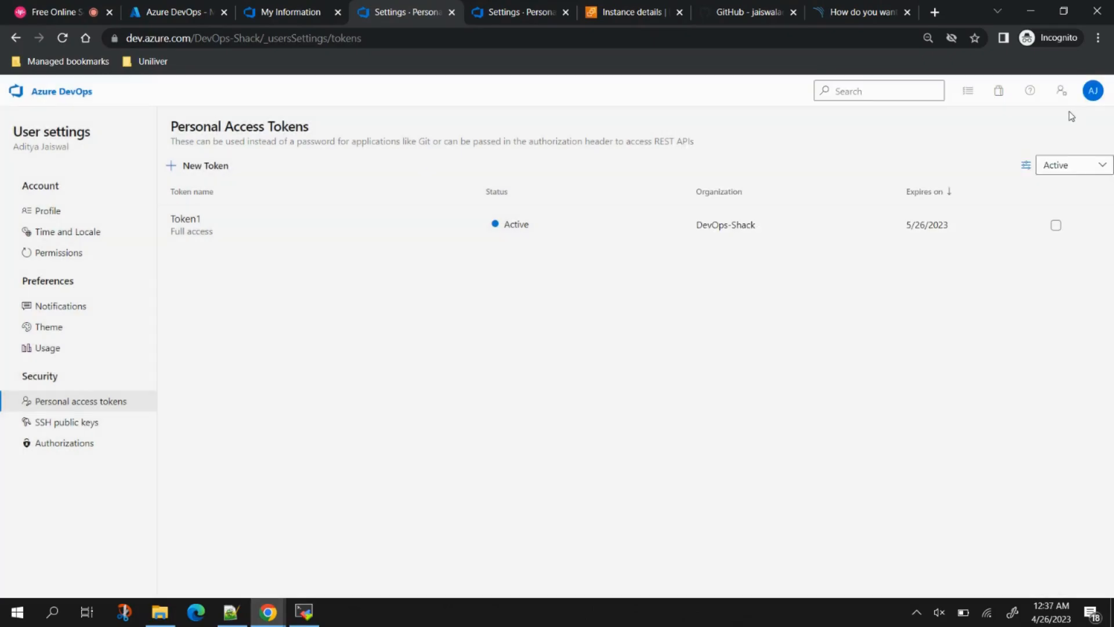
left_click(15, 38)
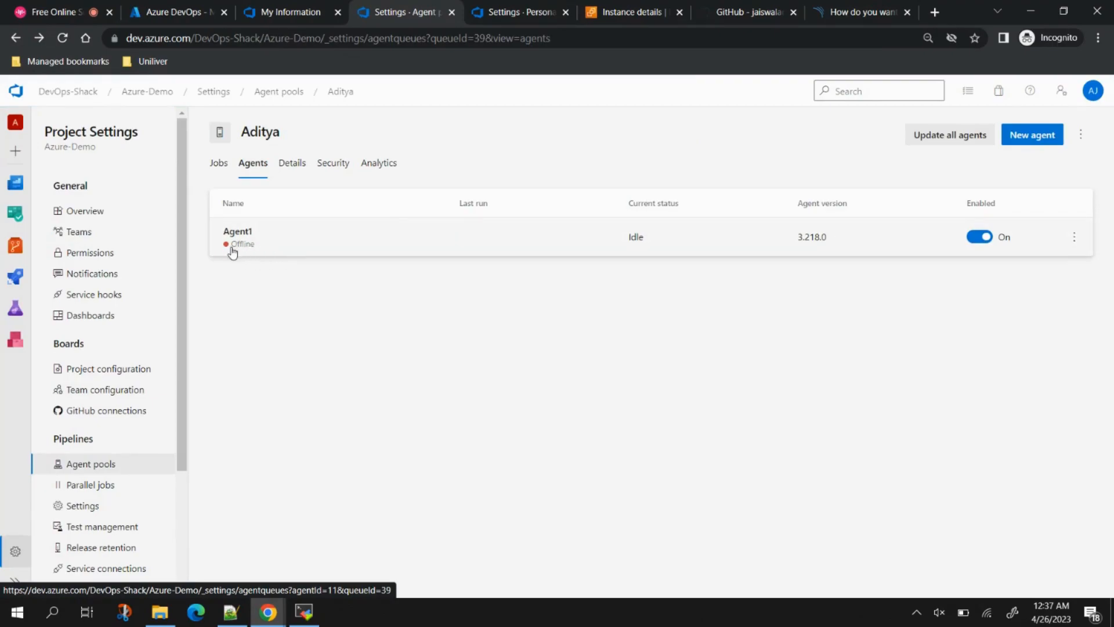
left_click(303, 612)
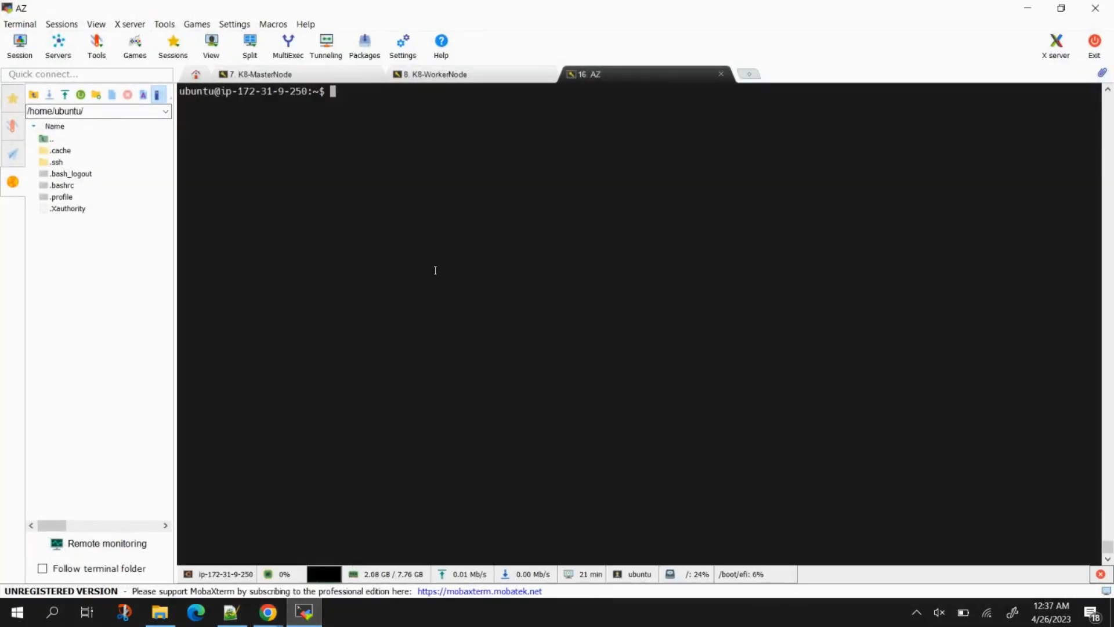
Step: Run cd myagent/ and ./run.sh in MobaXterm until the agent is listening for jobs
type("cd my")
key("Tab")
key("Return")
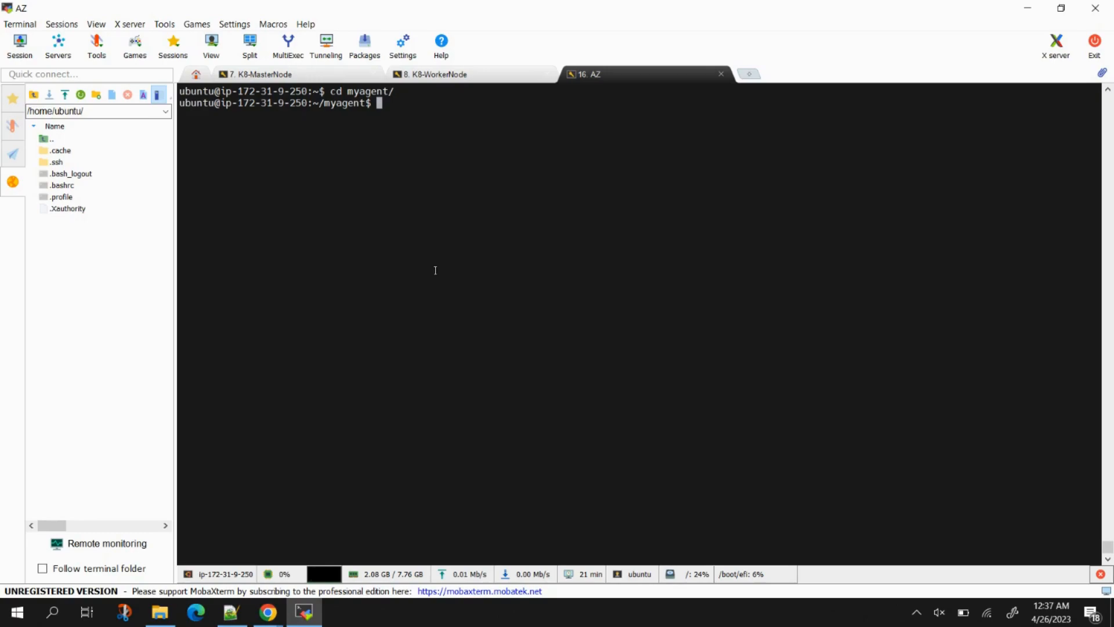
type("./run.sh")
key("Return")
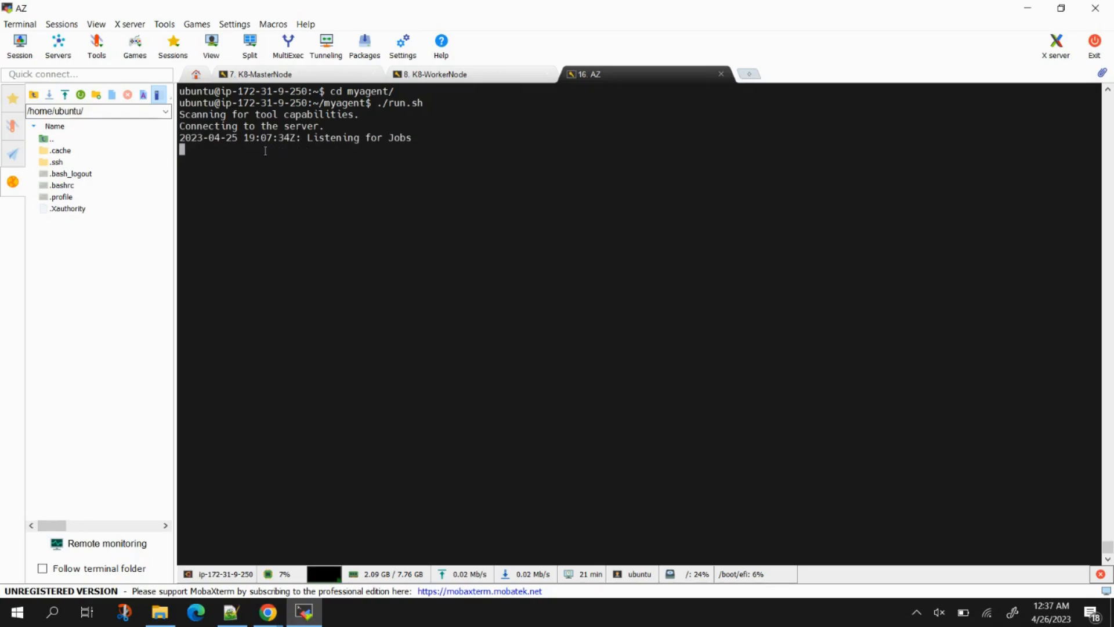
left_click(1027, 8)
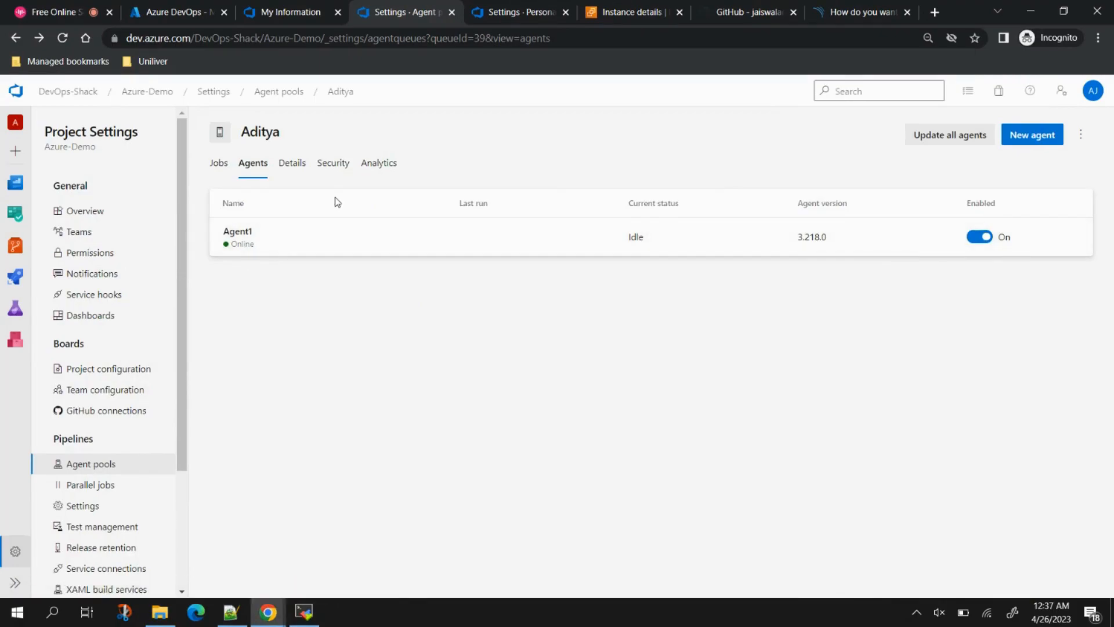
Step: Show the Capabilities tab of the now-online Agent1
left_click(370, 250)
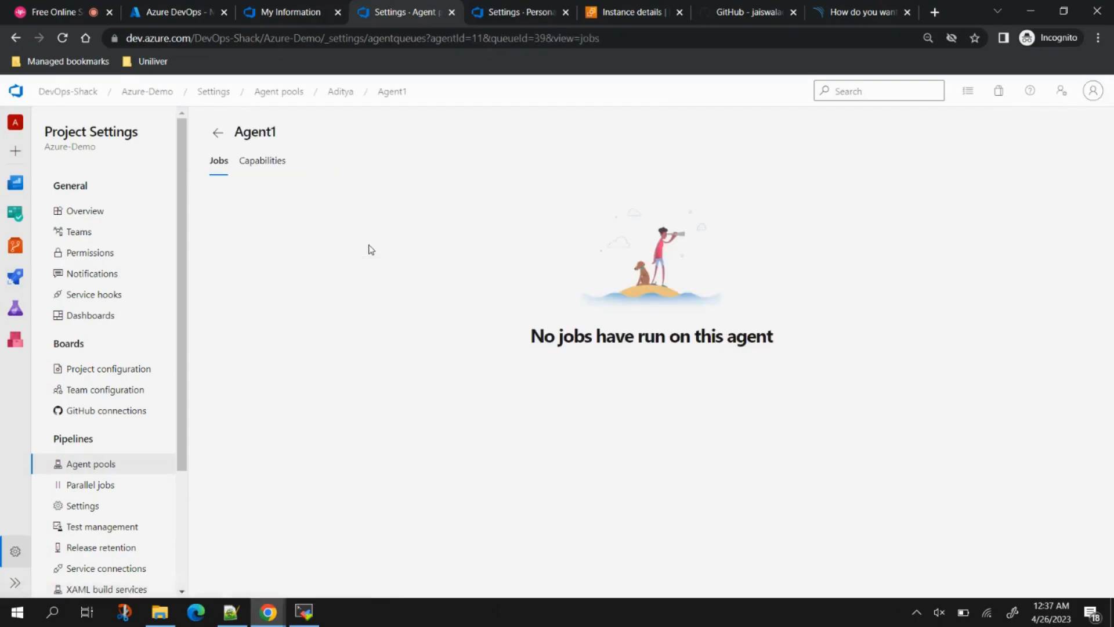
left_click(262, 169)
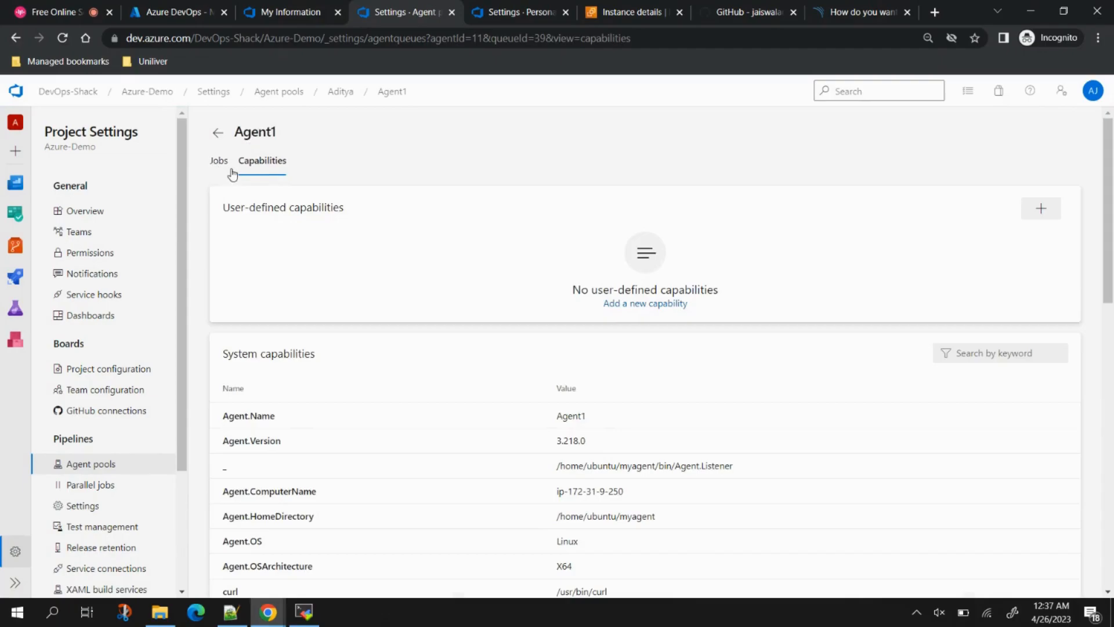
Step: Add the user-defined capability 'maven' with value 'exists' to Agent1, then return to the Azure-Demo summary
scroll(421, 480, "down", 5)
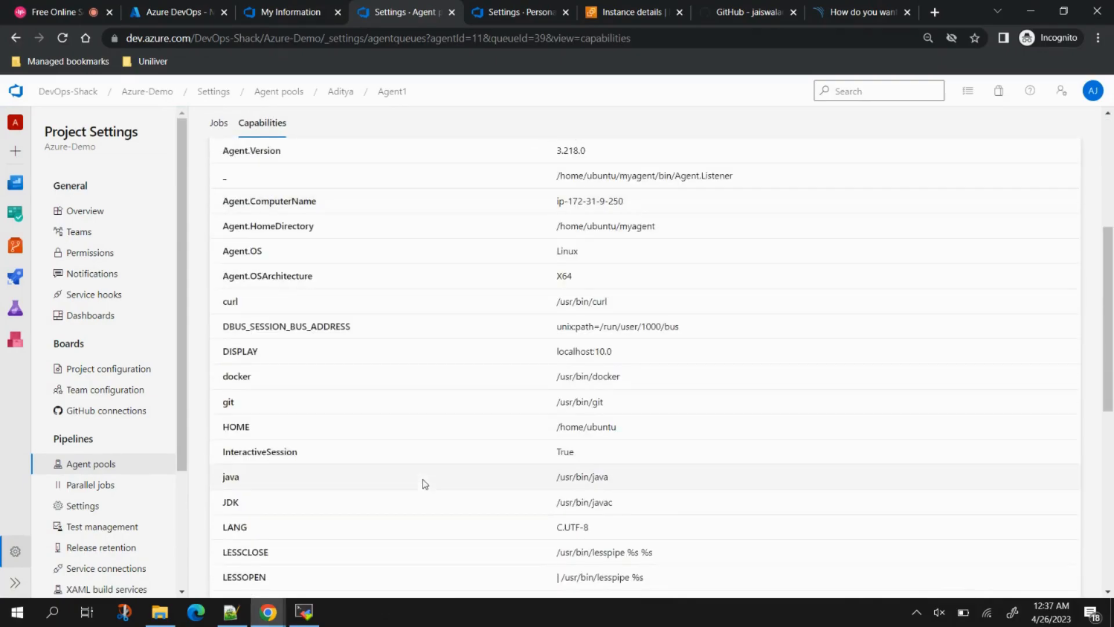
scroll(503, 430, "down", 3)
scroll(502, 431, "up", 10)
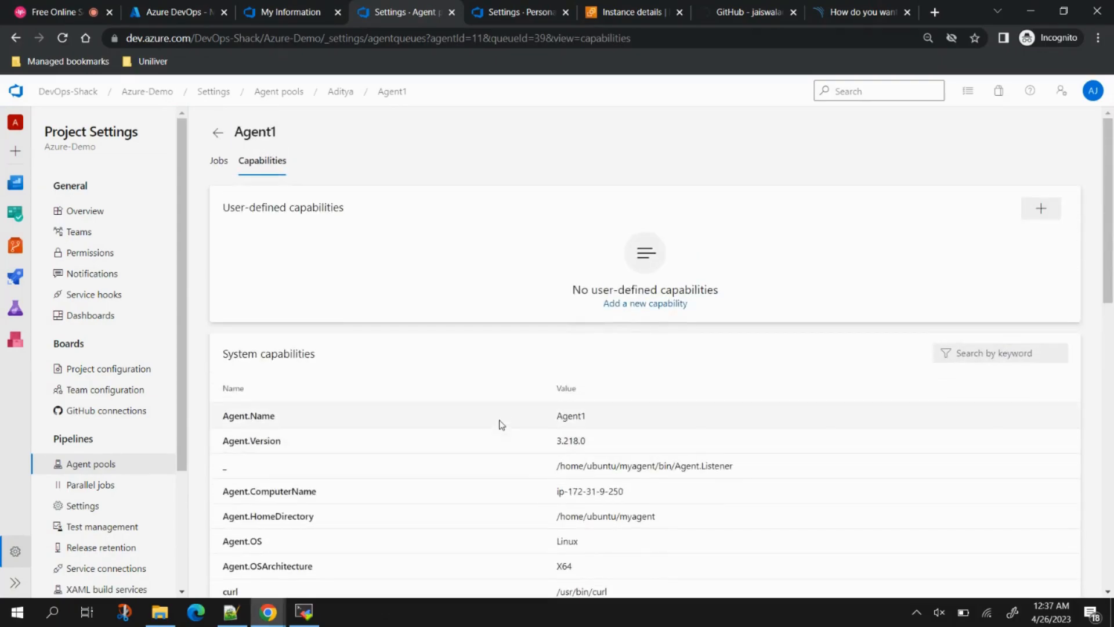
left_click(1043, 213)
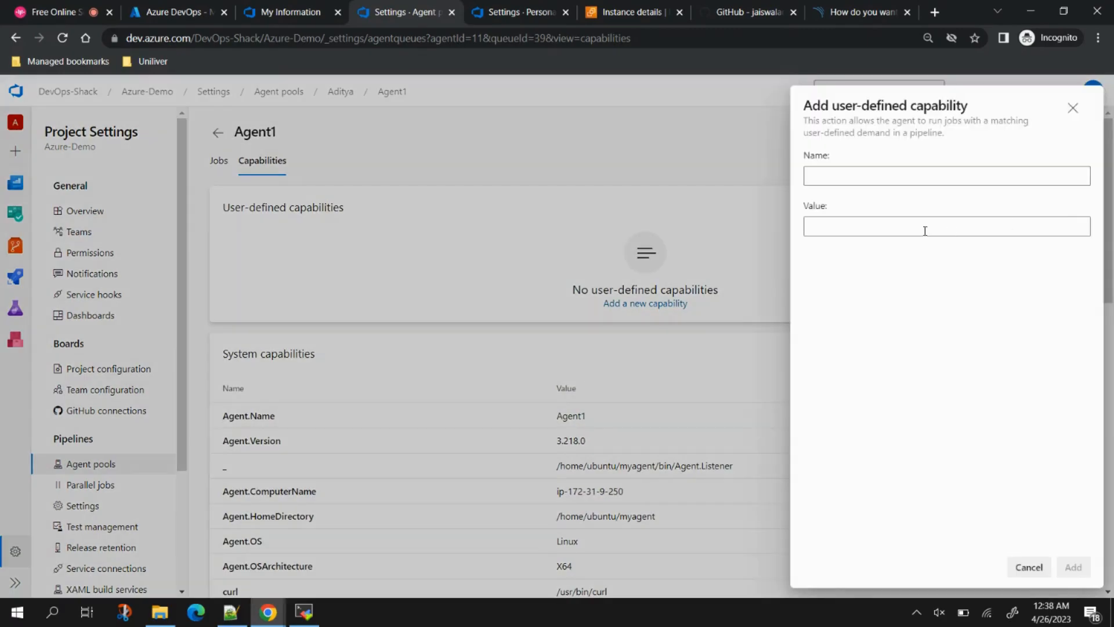
left_click(894, 177)
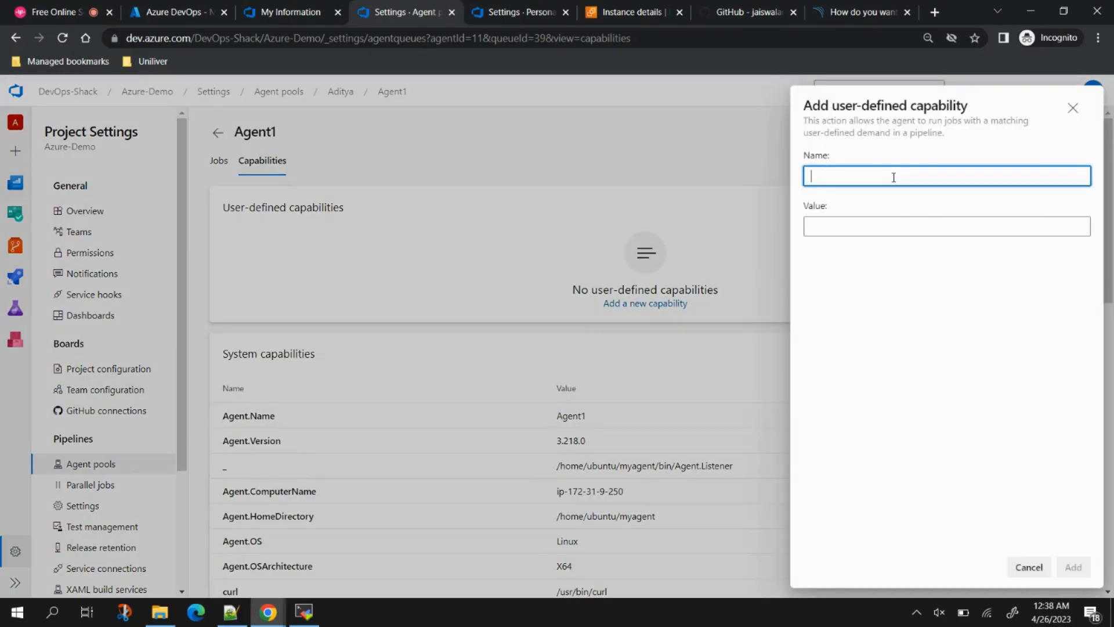
type("maven")
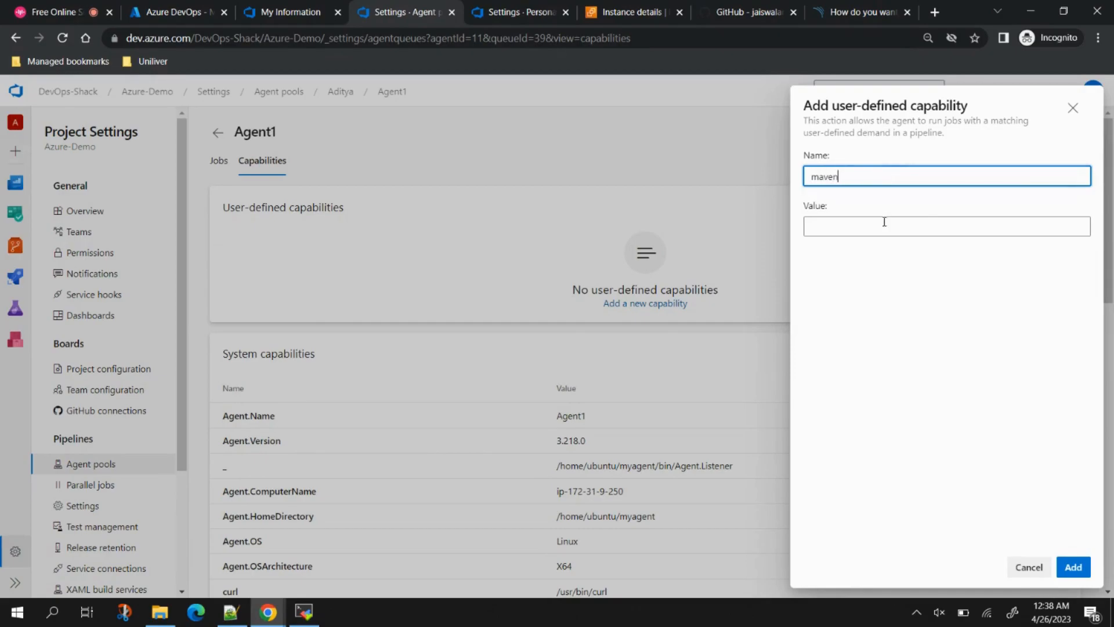
left_click(880, 226)
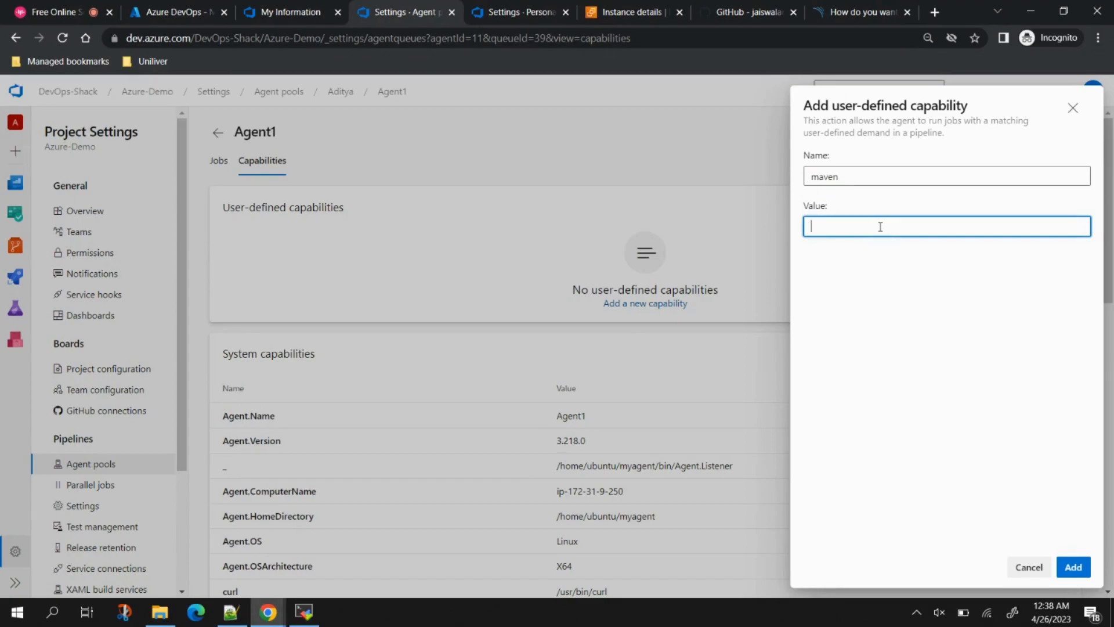
type("exists")
left_click(1075, 567)
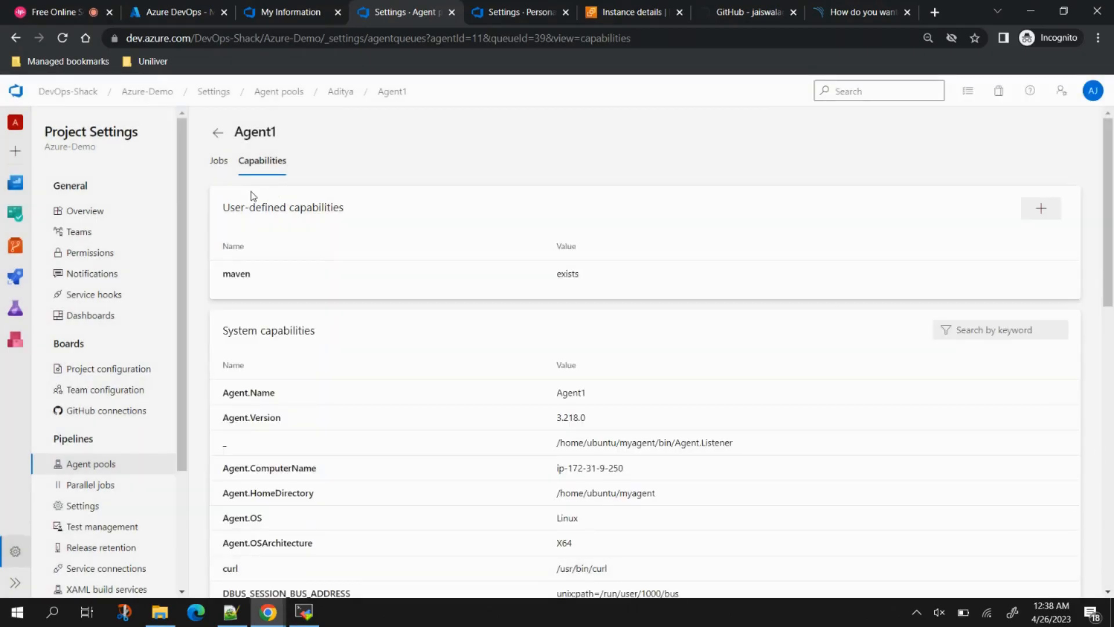
left_click(146, 93)
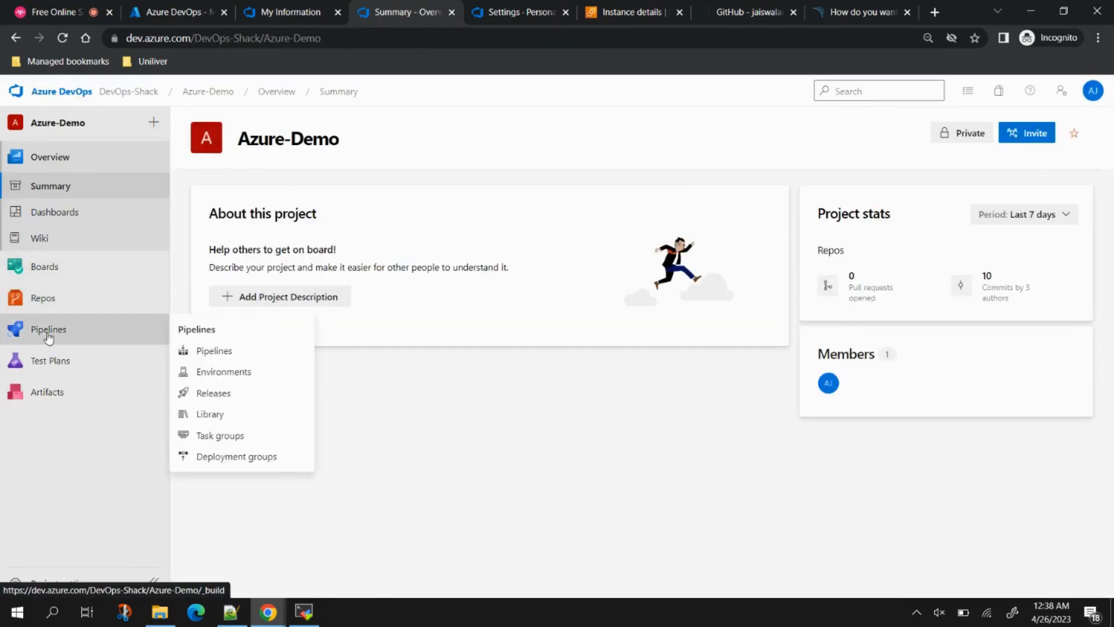
Step: From the Azure-Demo repo files, go to Pipelines and start a new pipeline with the classic editor
left_click(39, 298)
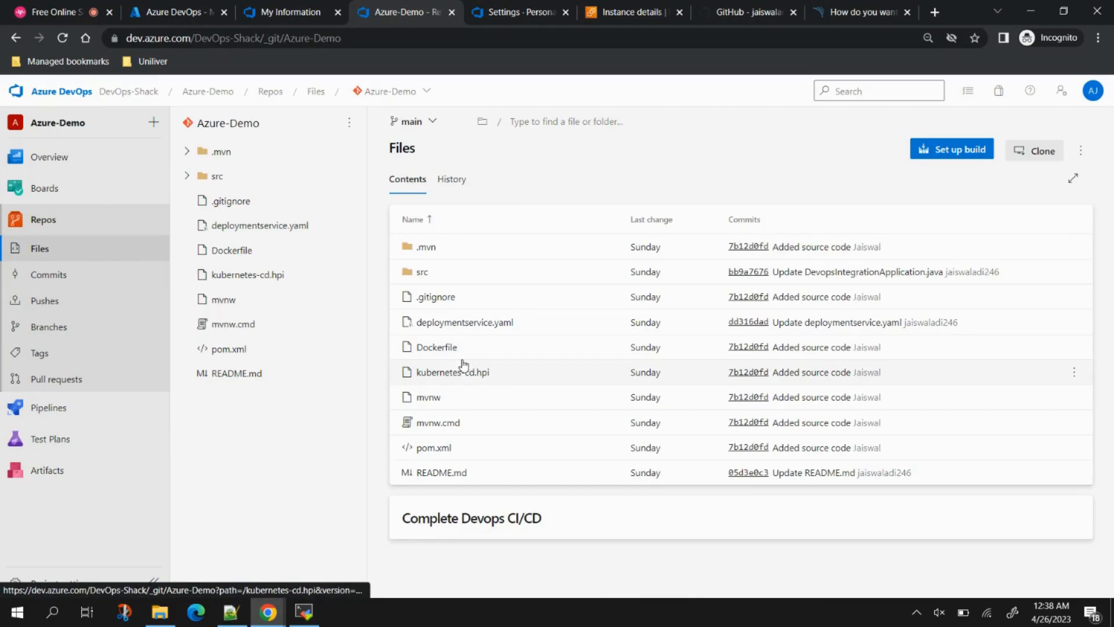
left_click(59, 414)
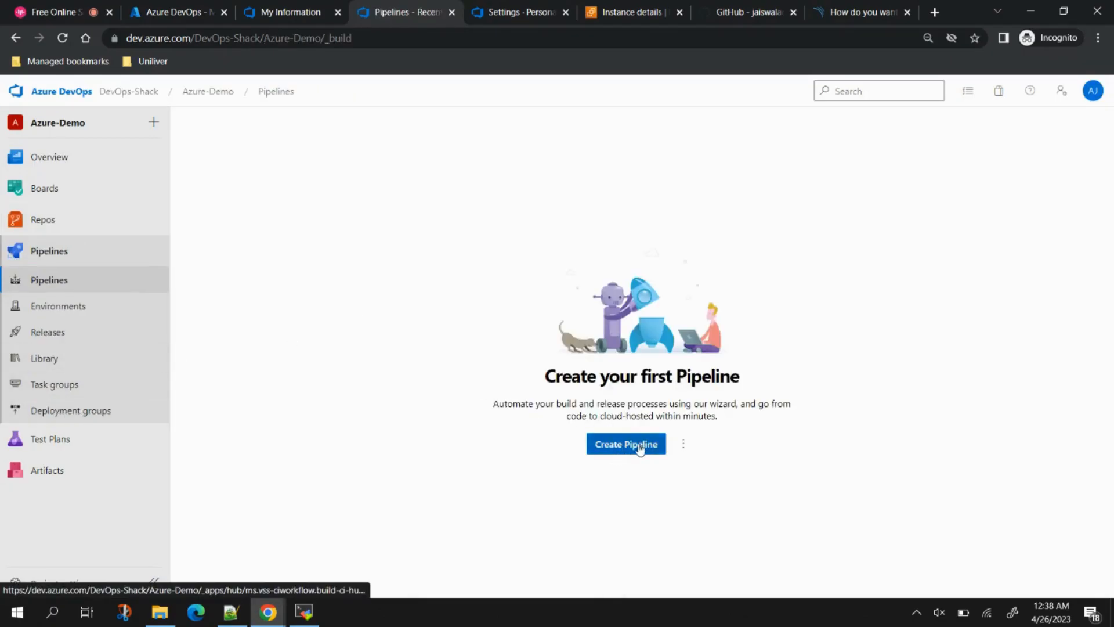
left_click(635, 450)
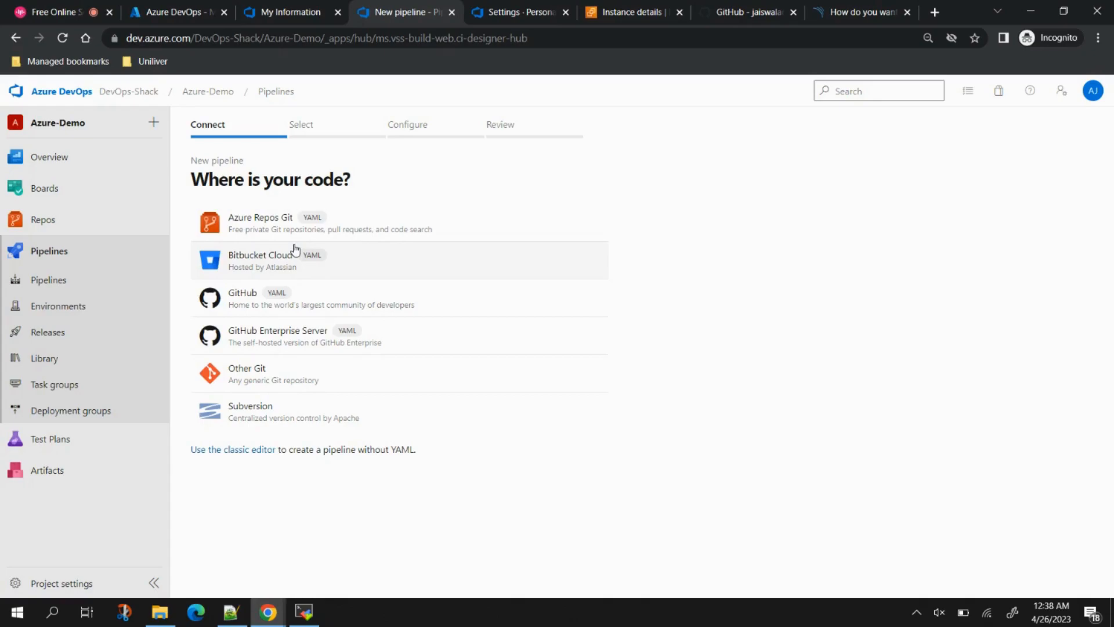
left_click(221, 458)
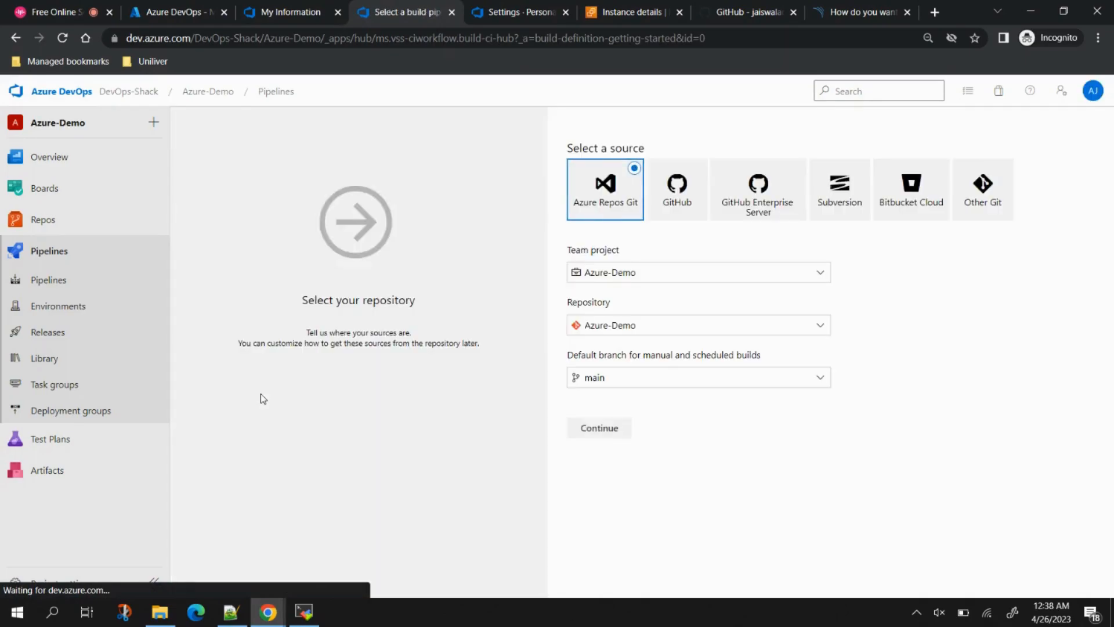
Step: Keep Azure-Demo as the project and repository source, then apply the Maven template
left_click(644, 276)
left_click(919, 305)
left_click(635, 328)
left_click(1035, 331)
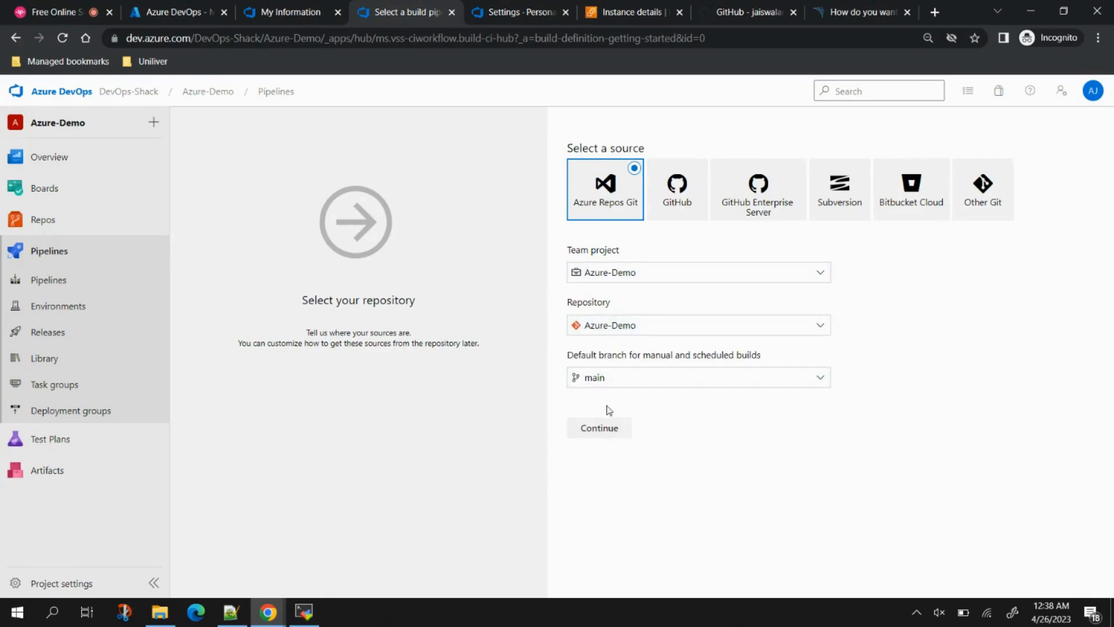
left_click(594, 435)
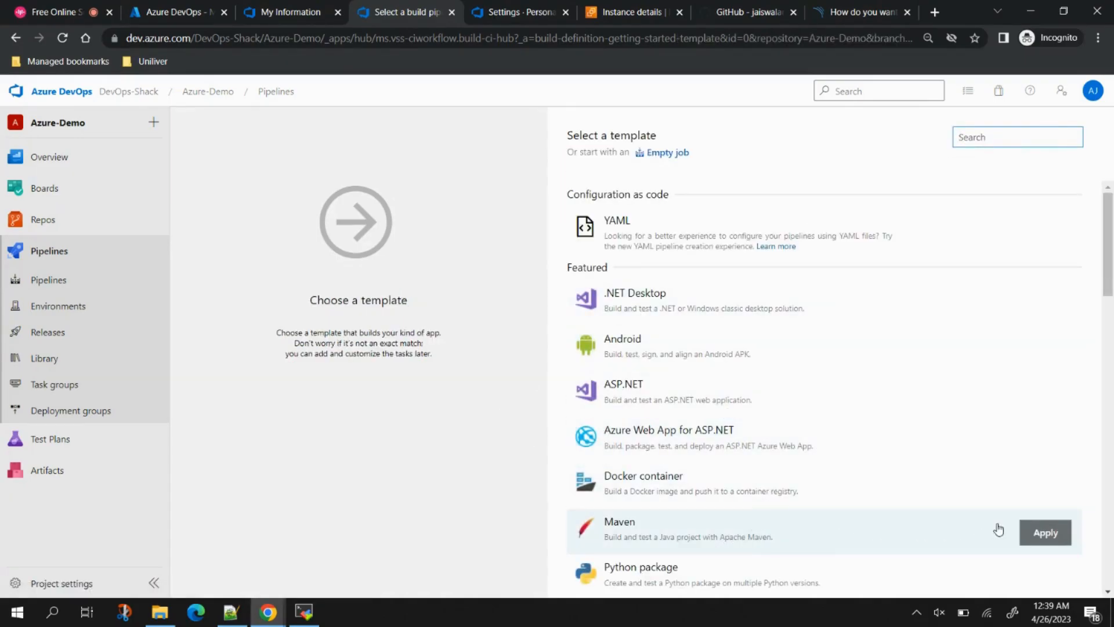
left_click(1043, 534)
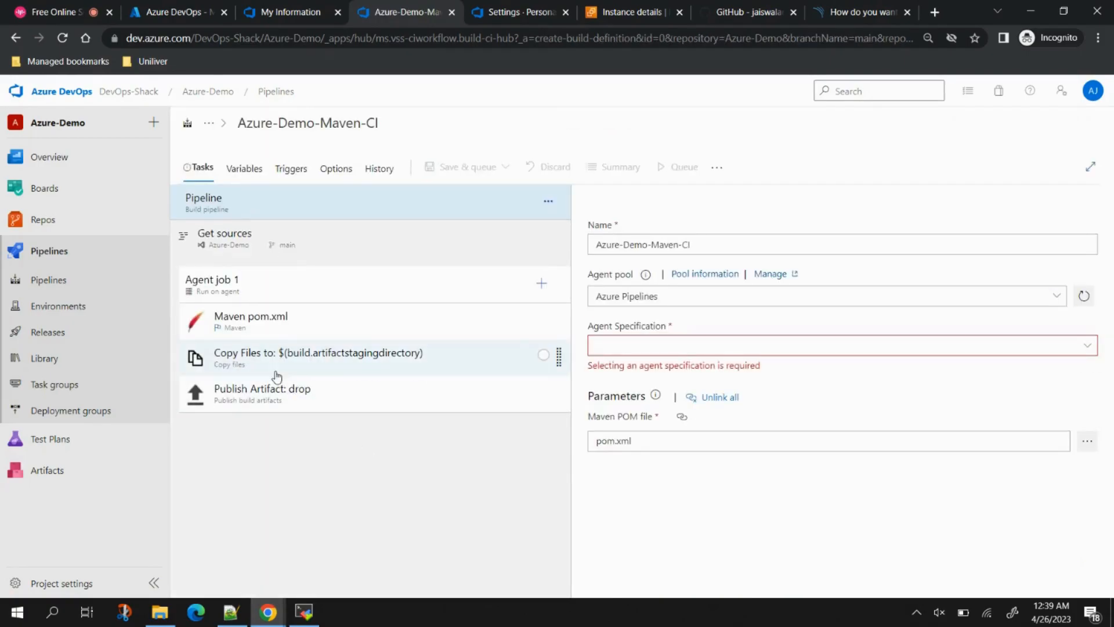
Step: Clone the Maven pom.xml task, naming the original 'Code Compile' and the copy 'Code Build'
left_click(357, 330)
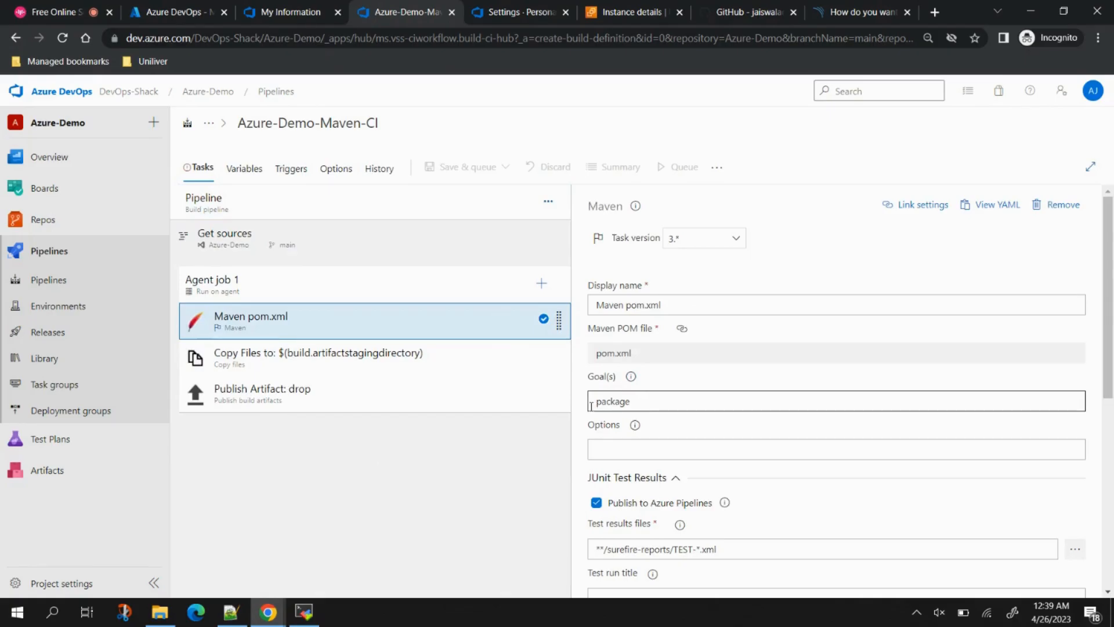
right_click(391, 332)
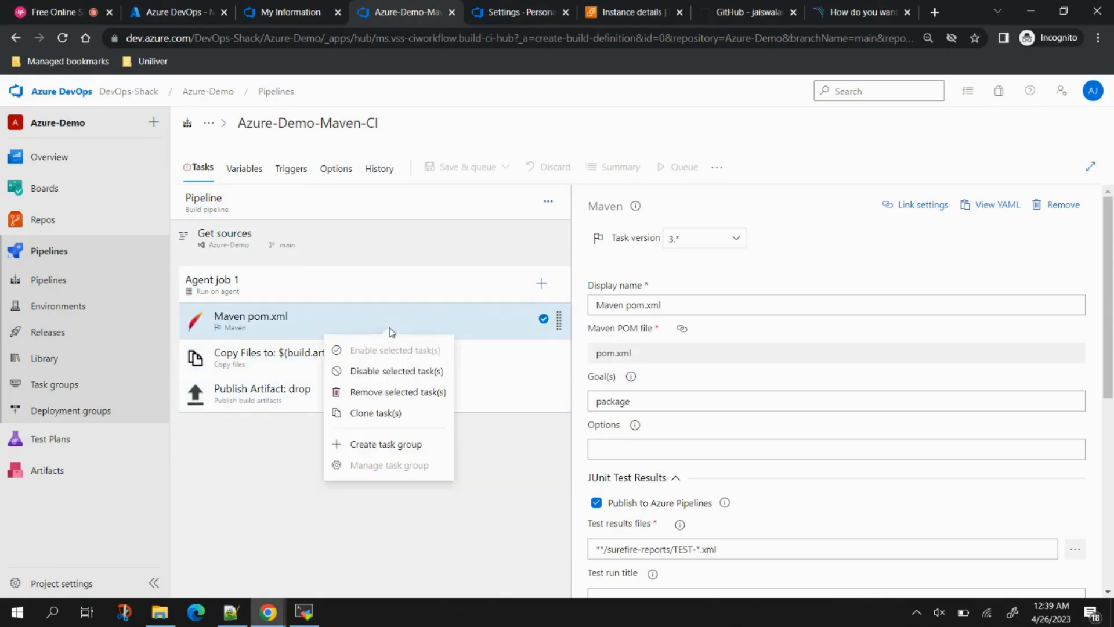
left_click(373, 415)
left_click(475, 317)
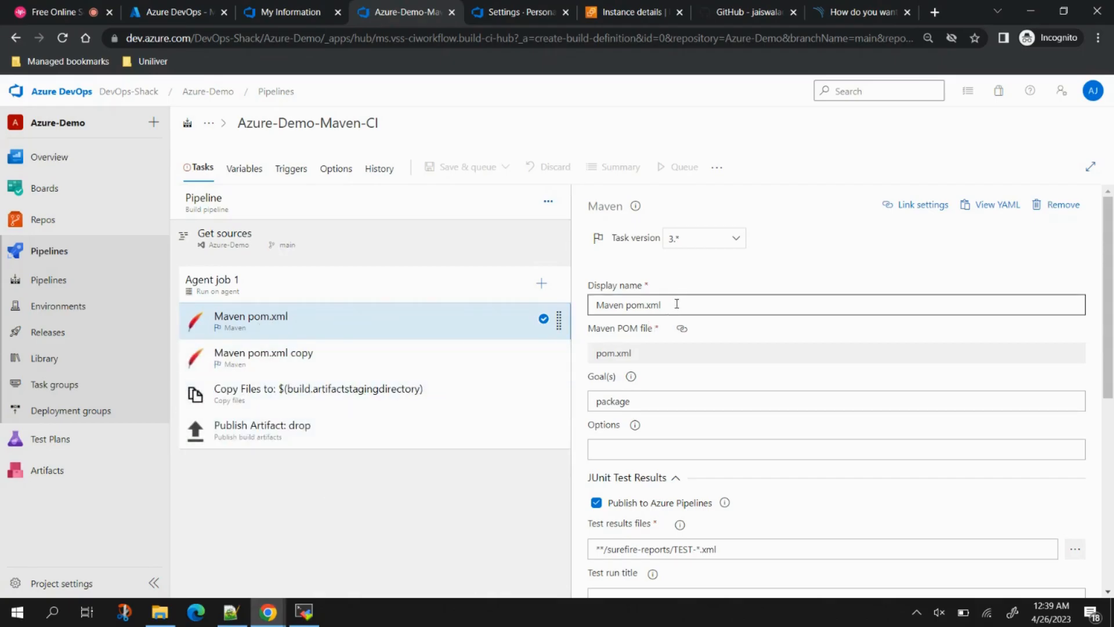
type("Code Compile")
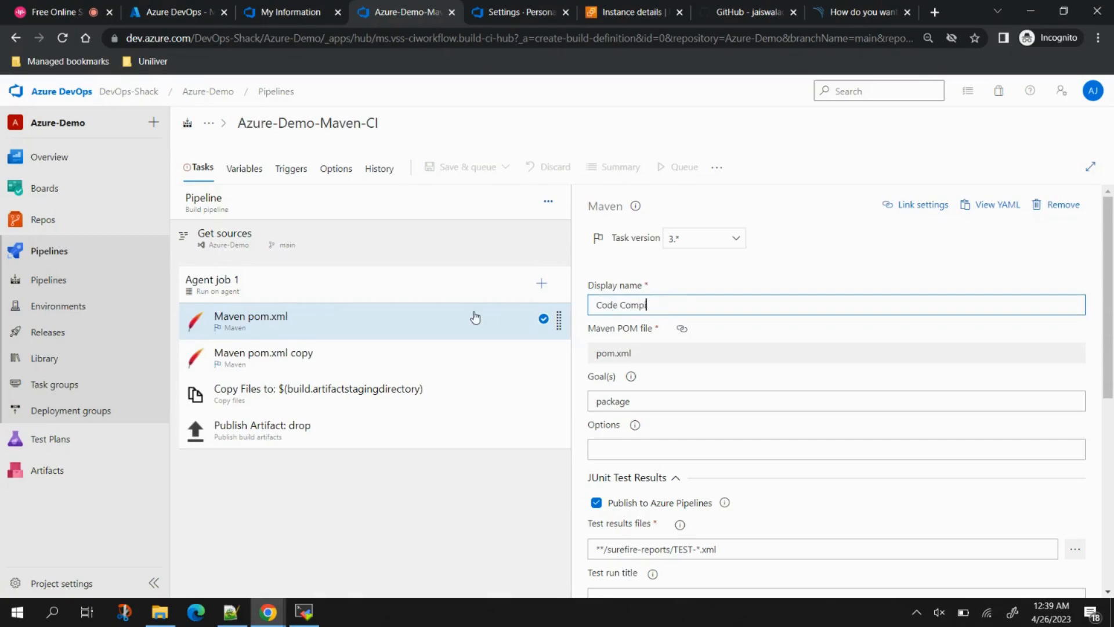
left_click(376, 357)
key("ctrl+a")
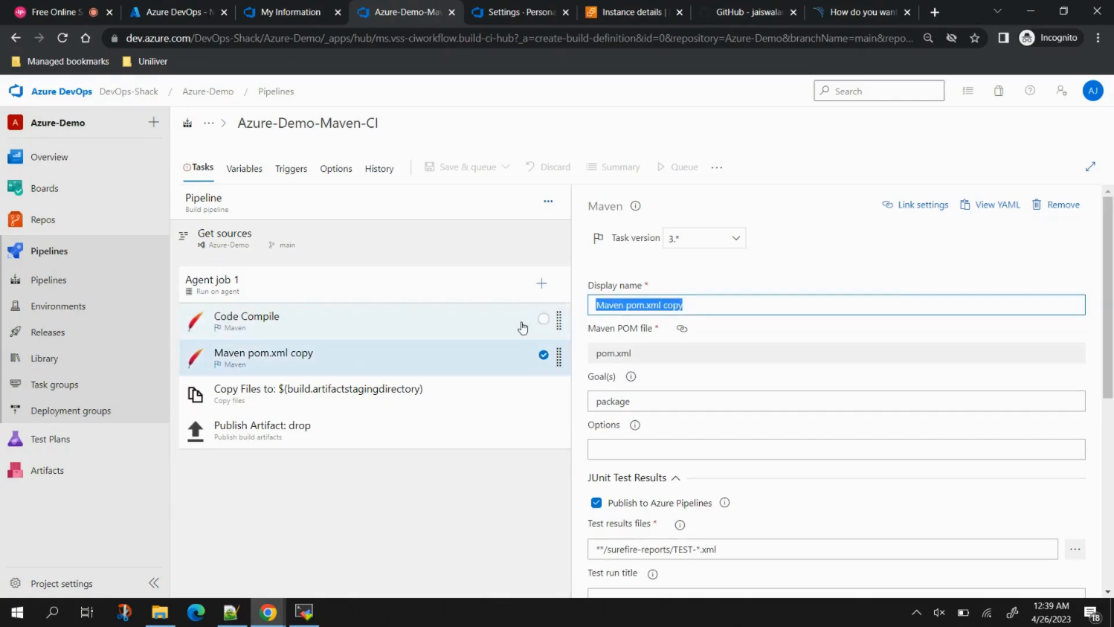
type("Code")
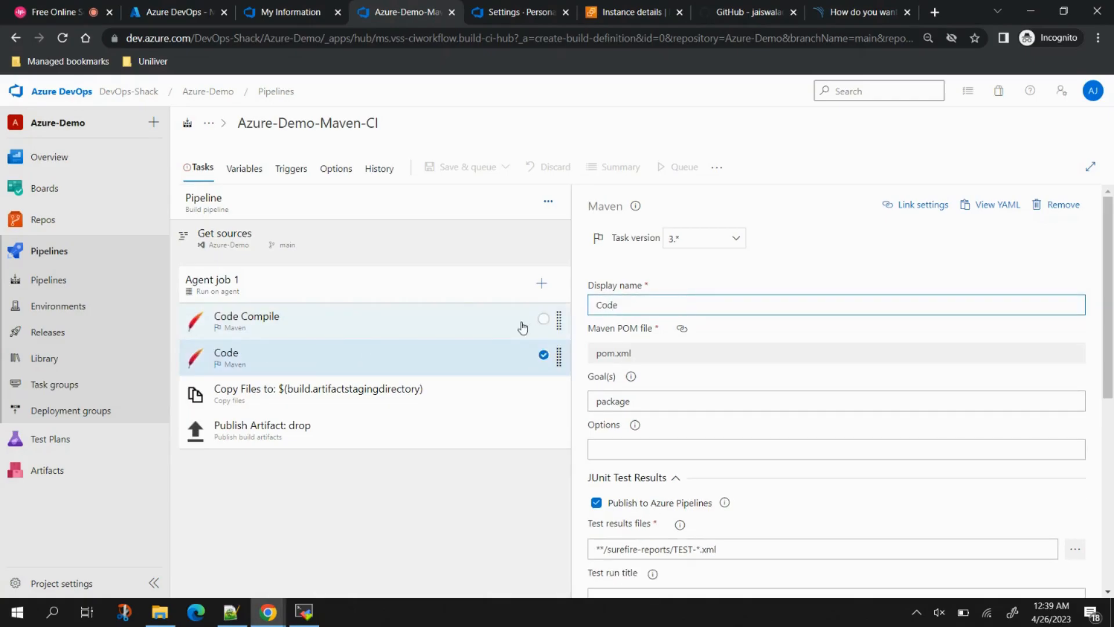
type(" Build")
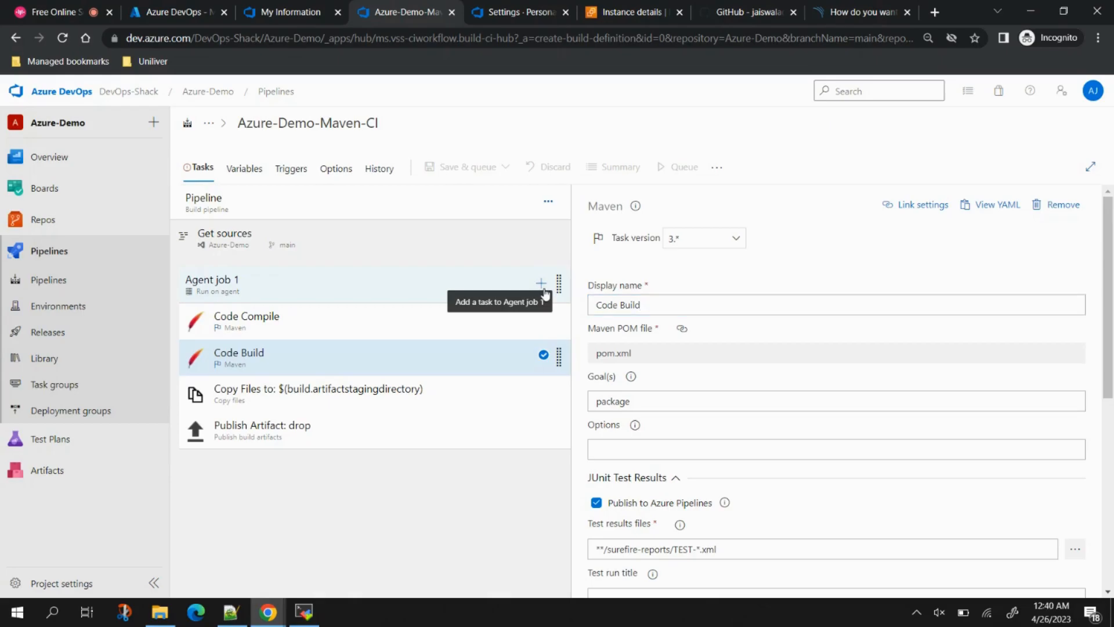
Step: Add a Bash Script task to Agent job 1 and move it above Code Build
left_click(543, 288)
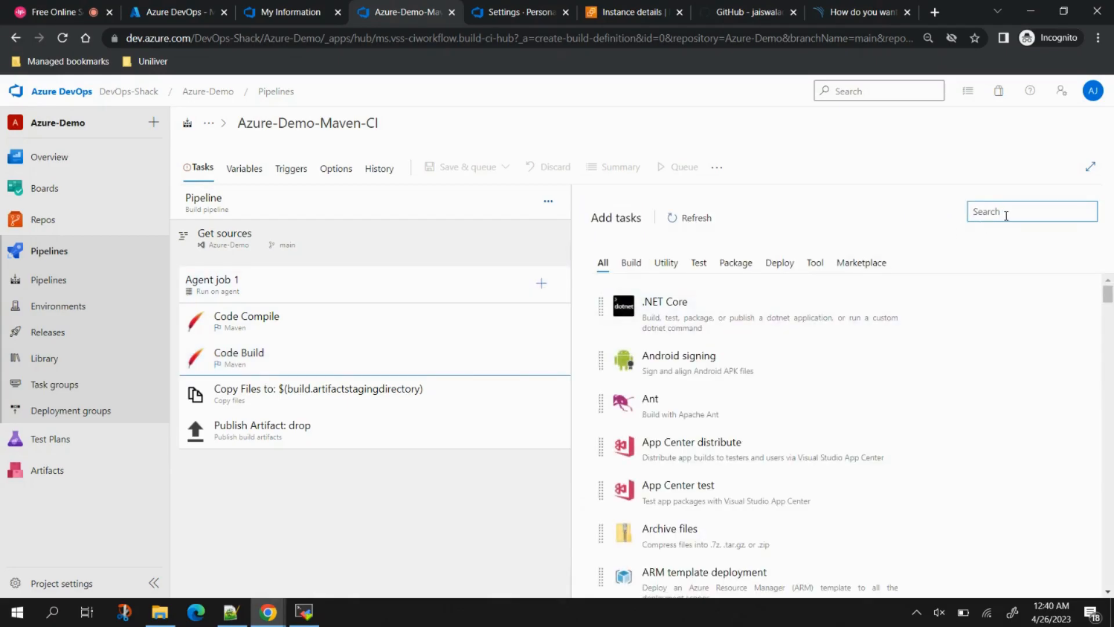
type("bash")
mouse_move(732, 265)
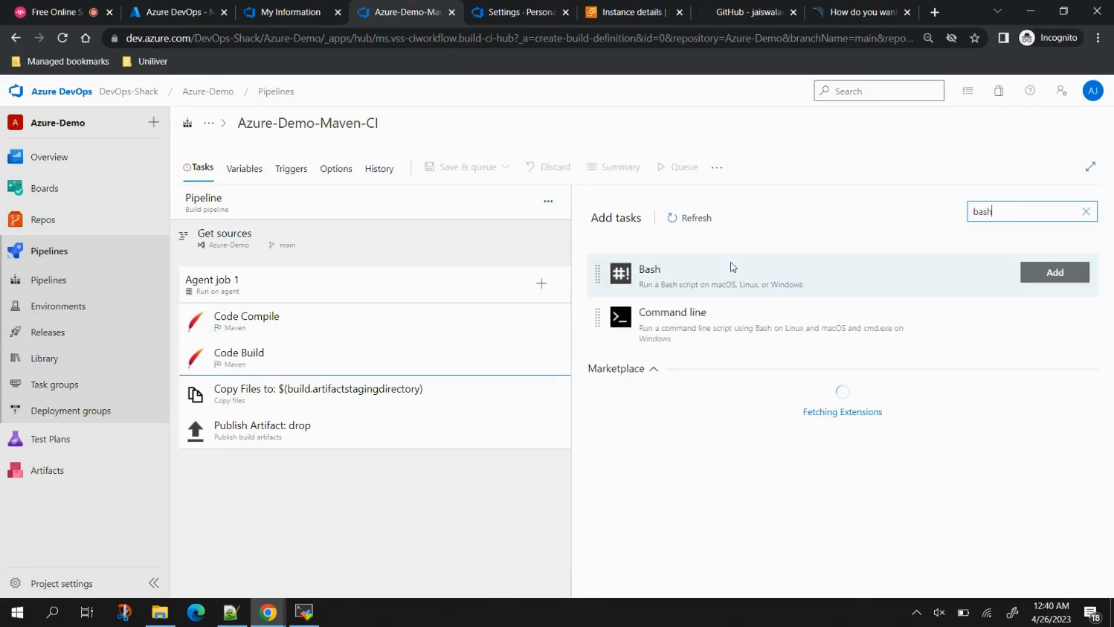
left_click(1038, 273)
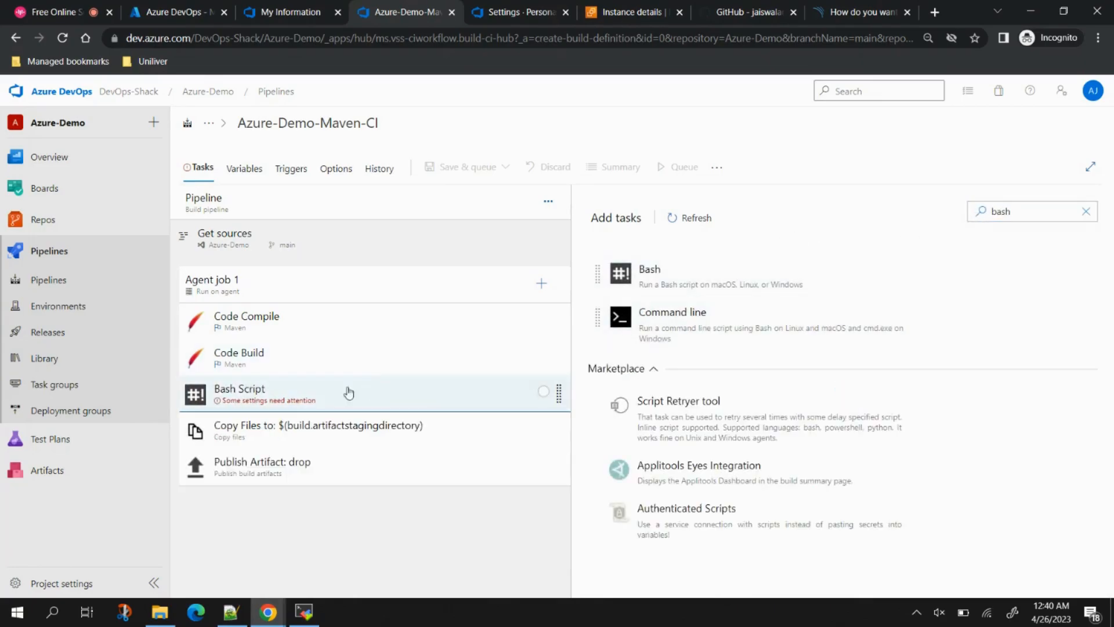
left_click_drag(298, 398, 286, 334)
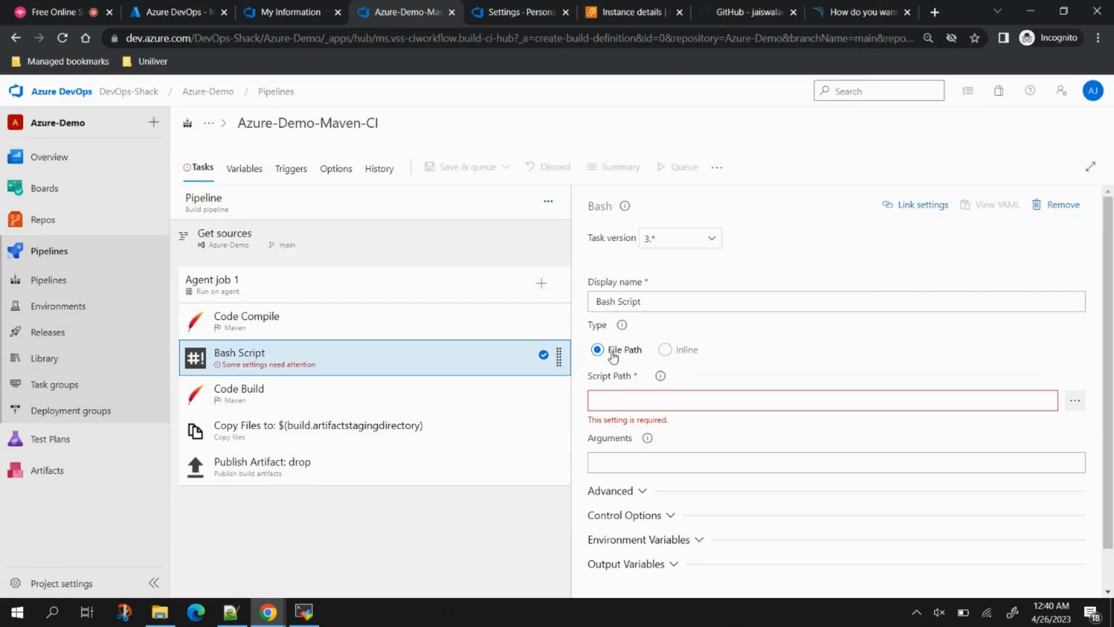
Step: Switch the Bash task to an inline script and replace its contents with 'trivy fs'
left_click(665, 350)
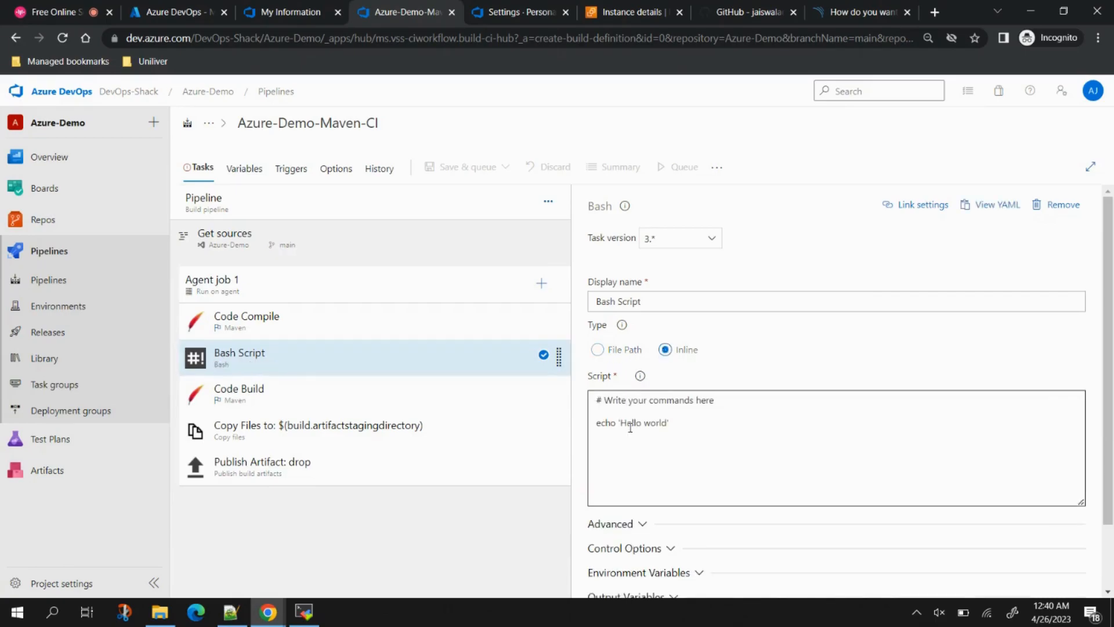
left_click(630, 424)
key("ctrl+a")
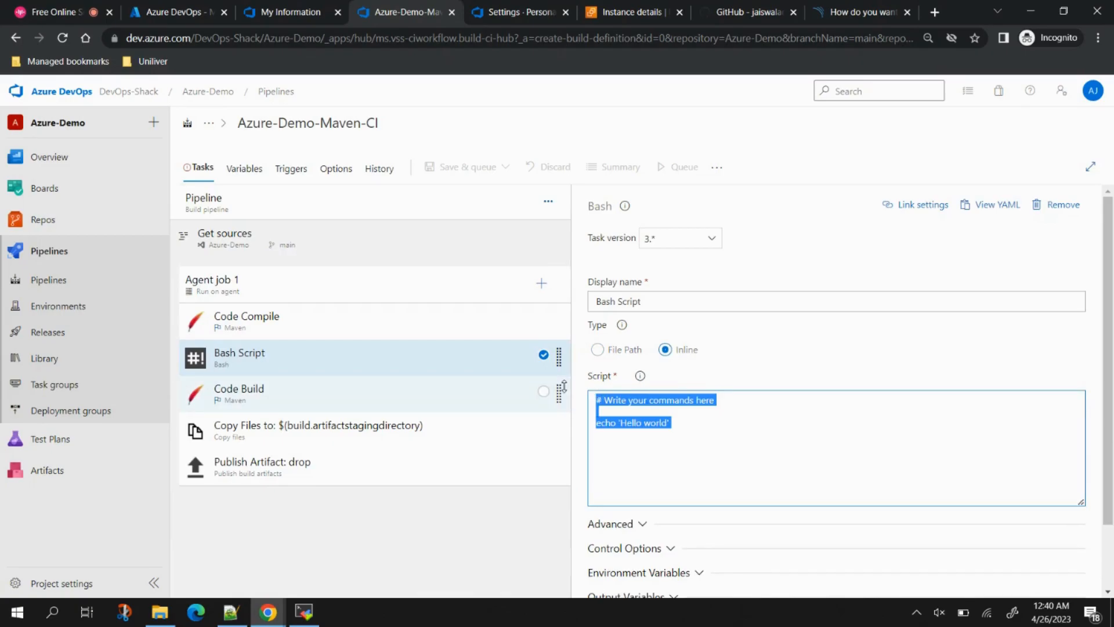
key("BackSpace")
type("t")
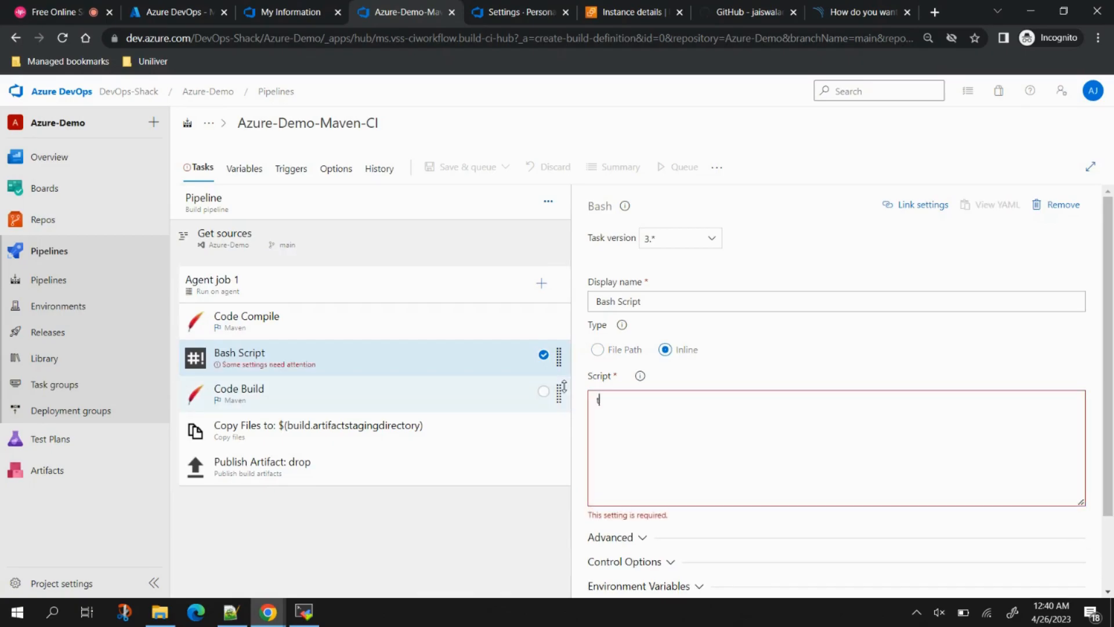
type("rivy ")
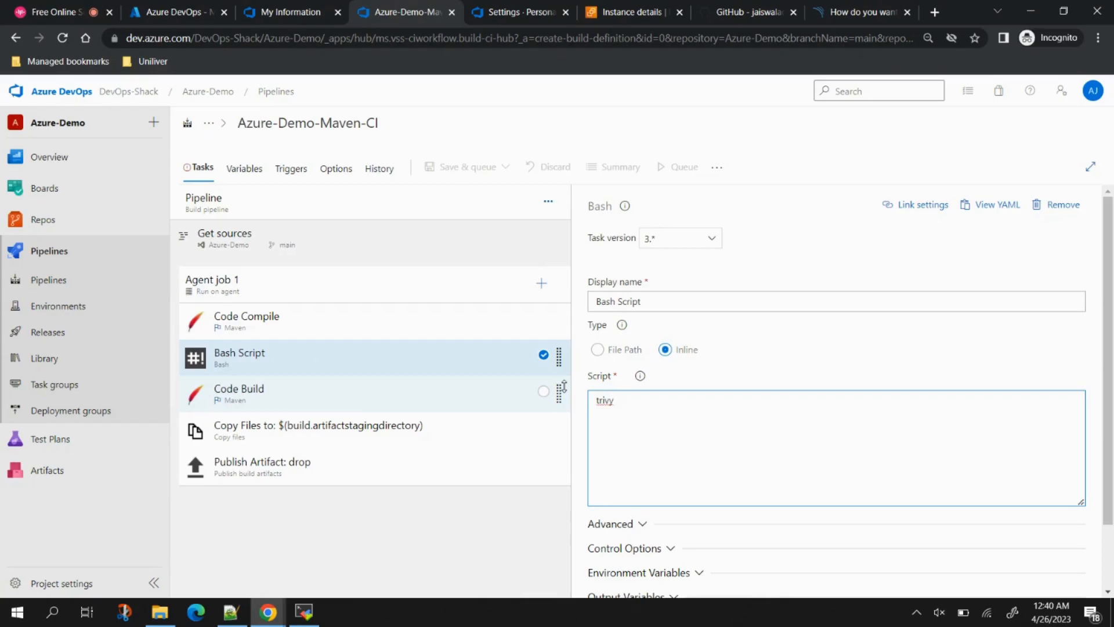
type("fs")
Step: Look up the Trivy basic commands in the saved notes, then go to the AZ terminal
left_click(231, 612)
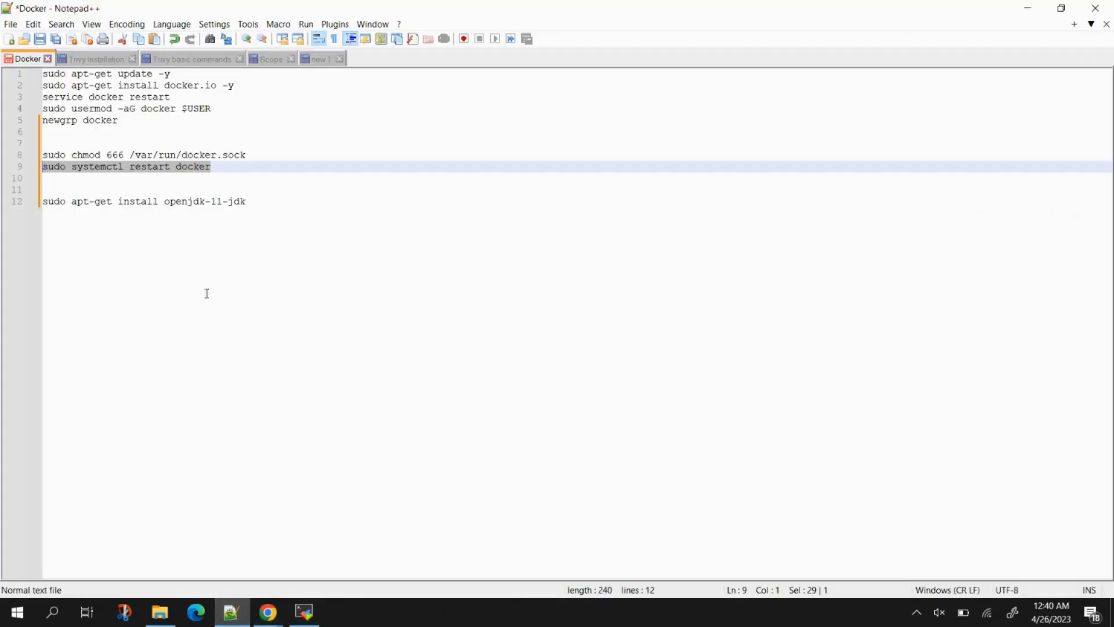
left_click(271, 63)
left_click(192, 59)
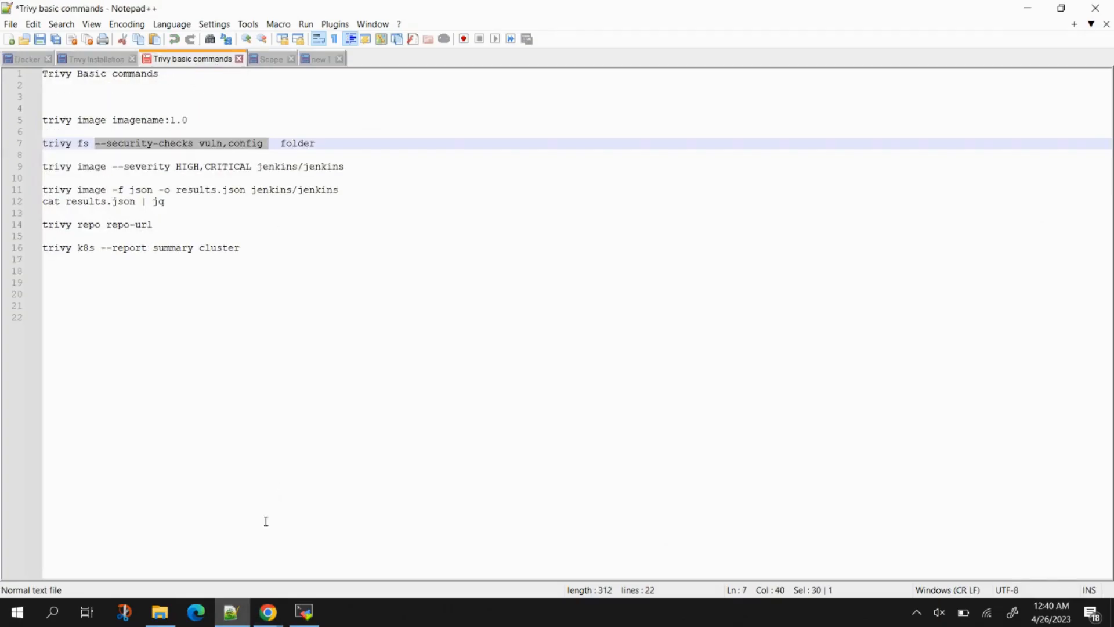
left_click(304, 612)
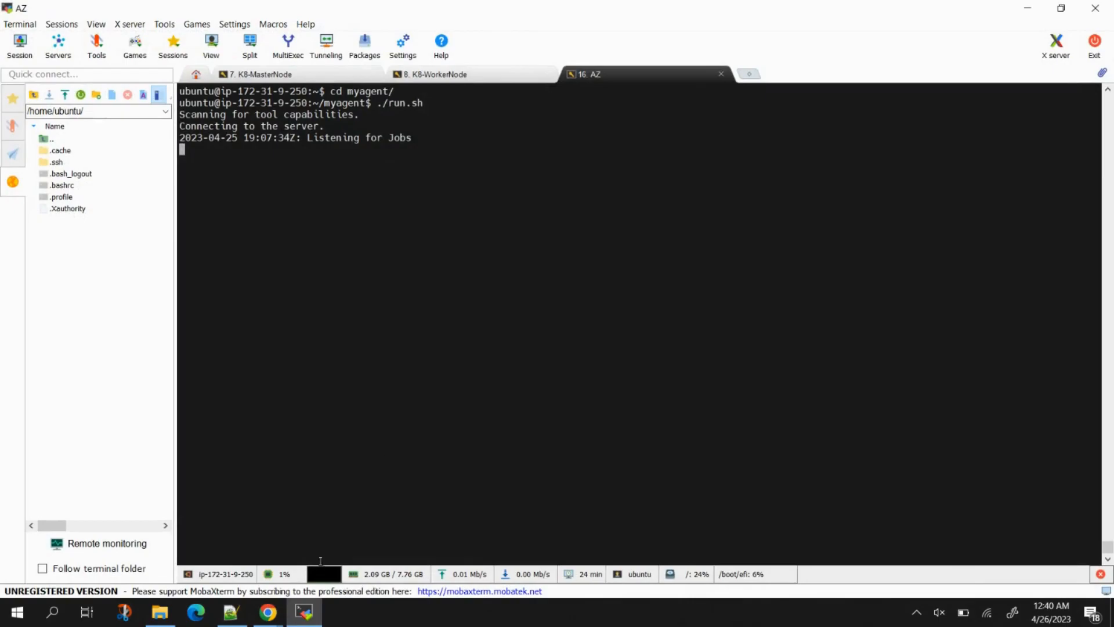
Step: Complete the Bash script as 'trivy fs --security-checks vuln,config /home/ubuntu/myagent'
mouse_move(267, 612)
left_click(369, 538)
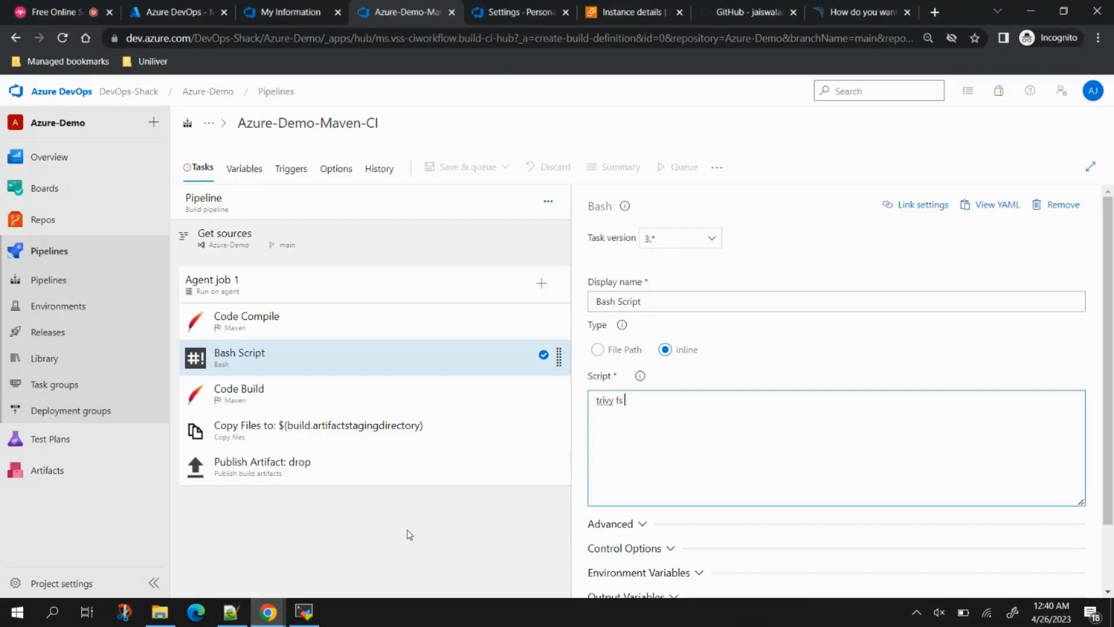
type("--security-checks vuln,config")
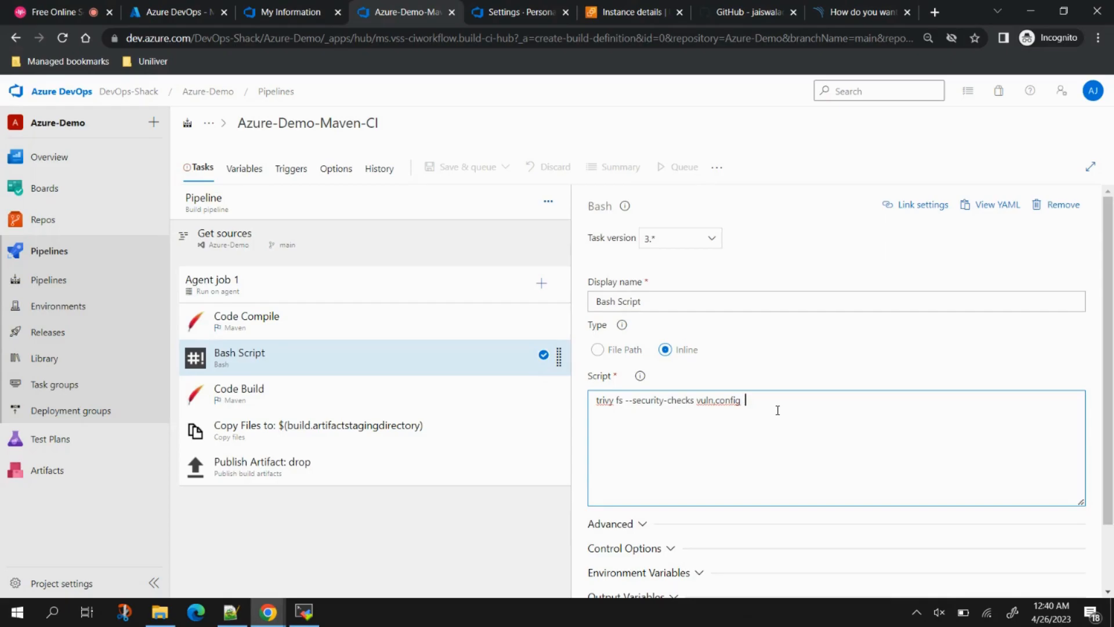
type("/home/ubuntu/myagent")
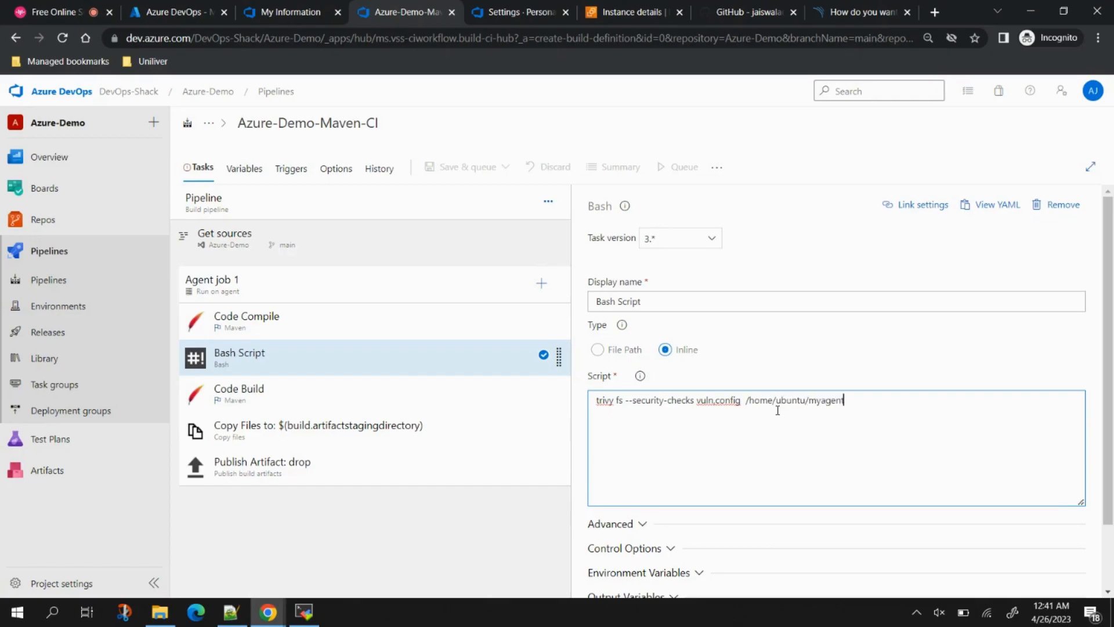
left_click(305, 612)
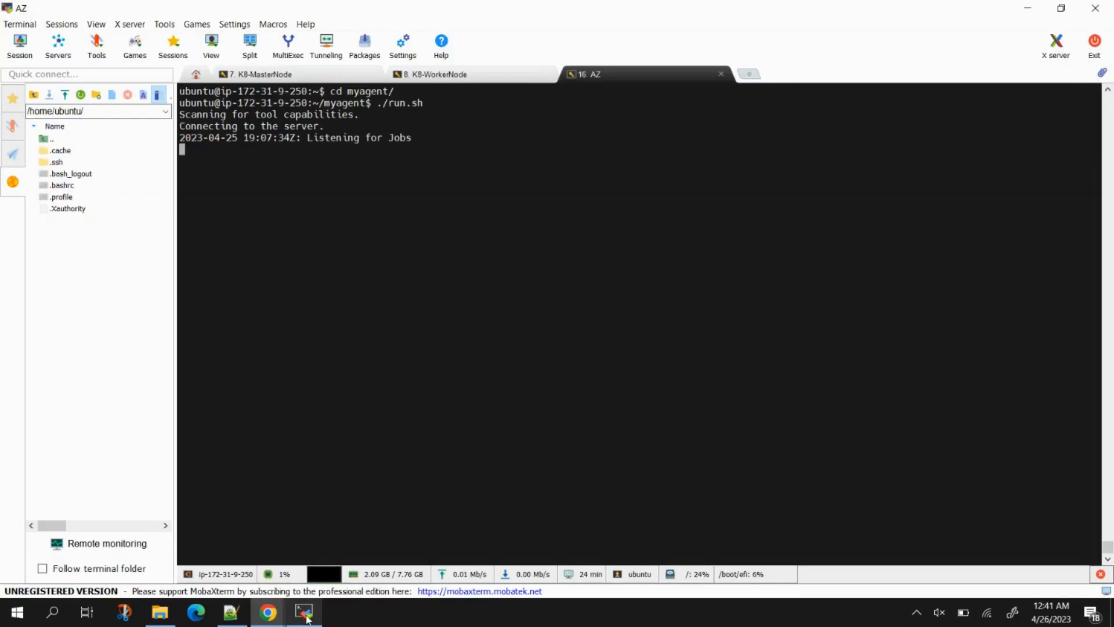
Step: Duplicate the AZ session, run 'cd myagent/' and 'ls' to list the agent folder
right_click(614, 70)
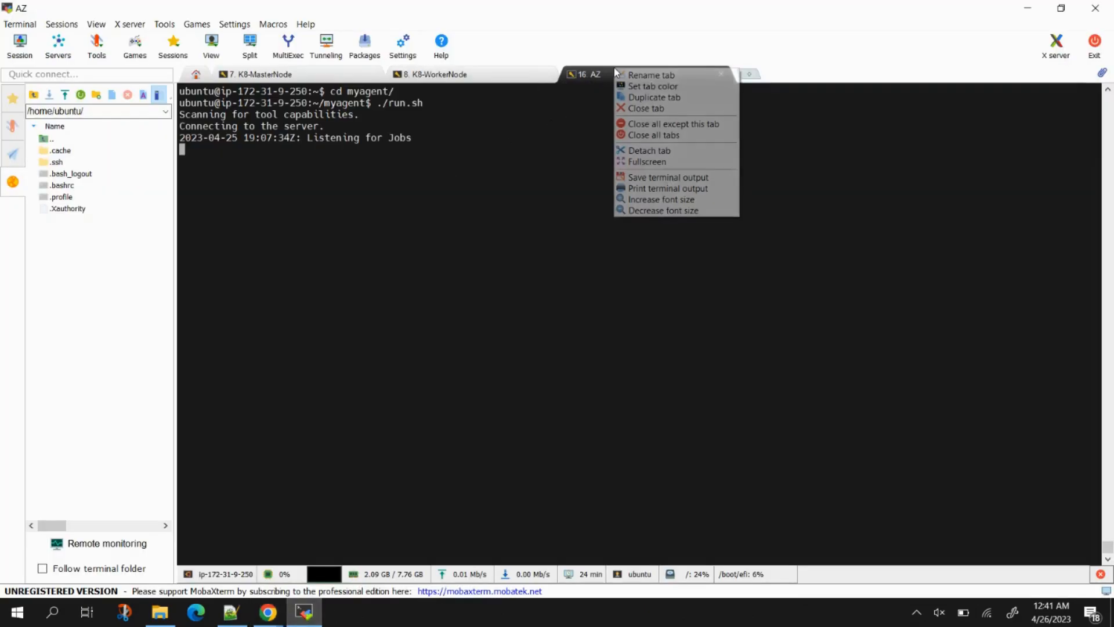
left_click(654, 97)
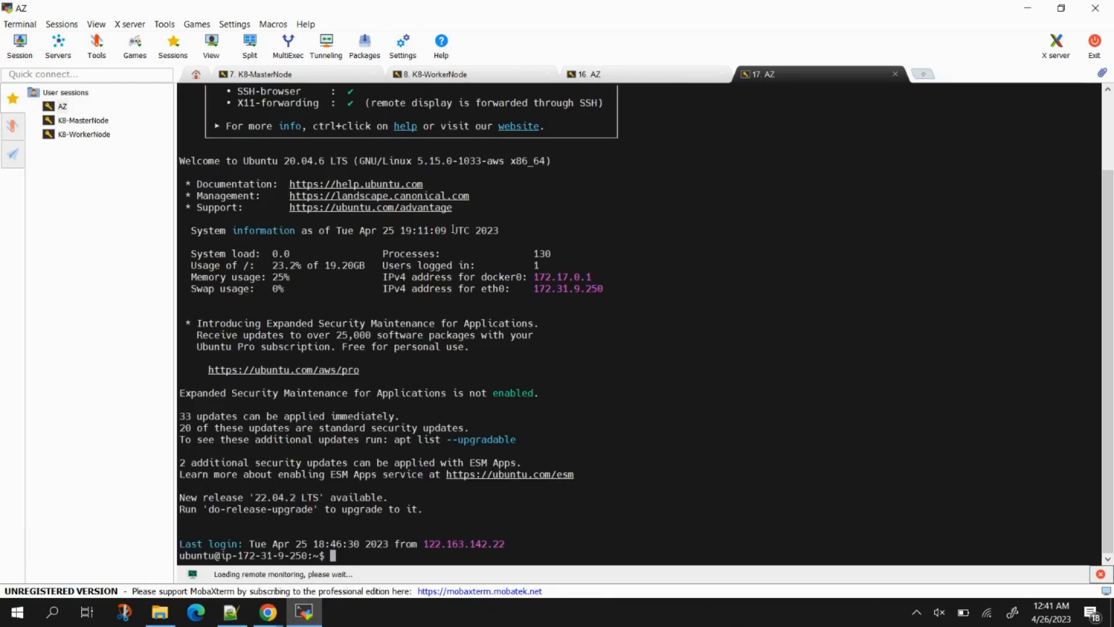
key("ctrl+l")
type("cd m")
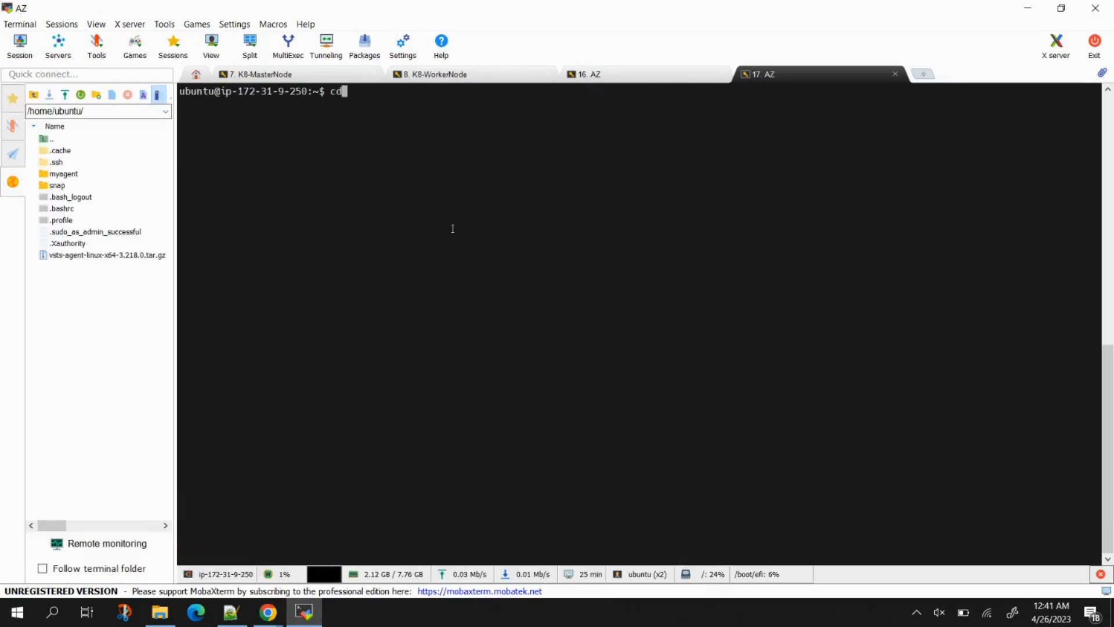
key("Tab")
key("Return")
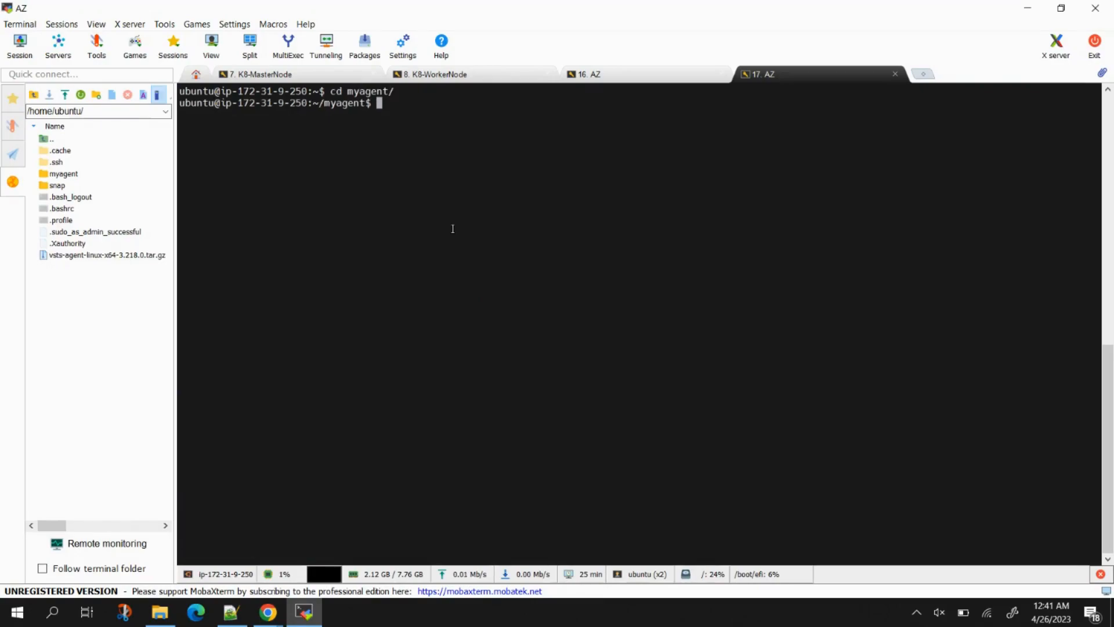
type("ls")
key("Return")
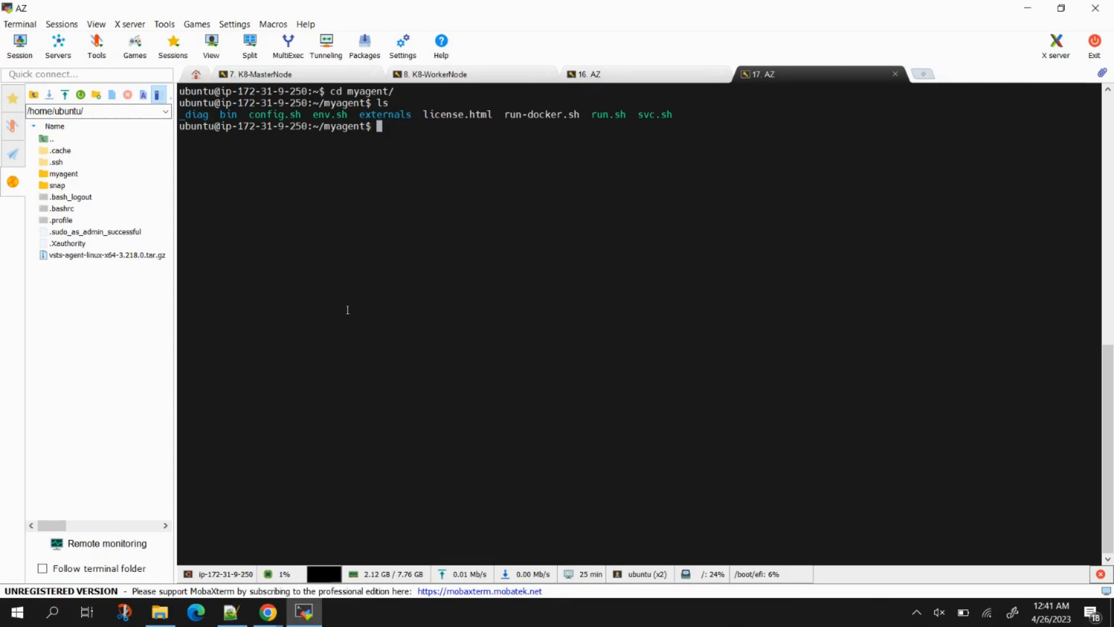
mouse_move(268, 612)
left_click(231, 562)
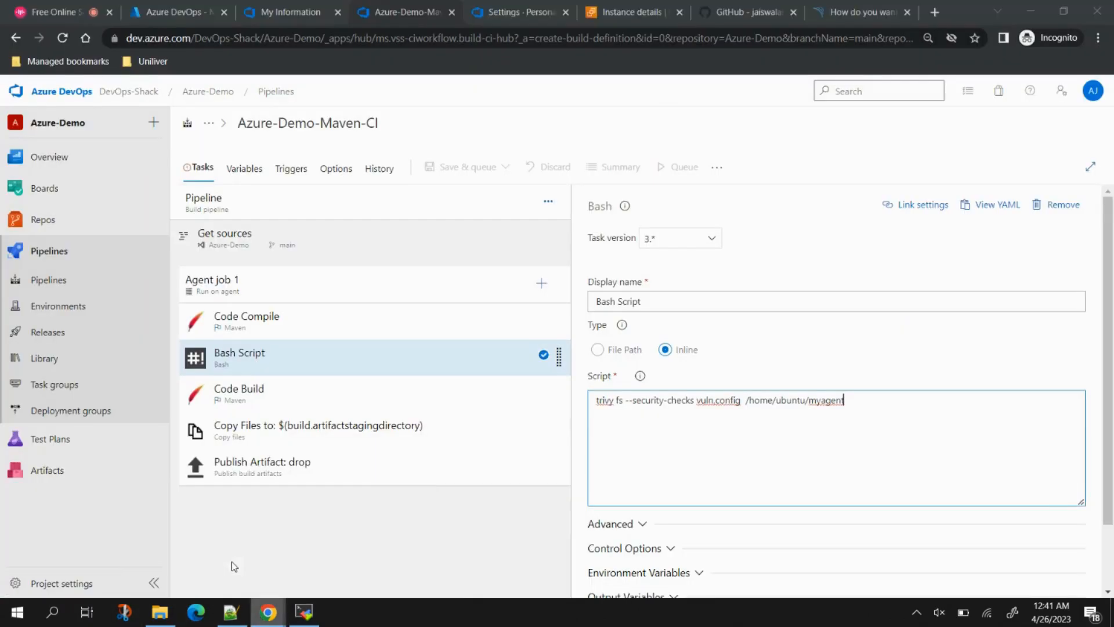
Step: Remove the Bash Script task from Agent job 1
right_click(346, 355)
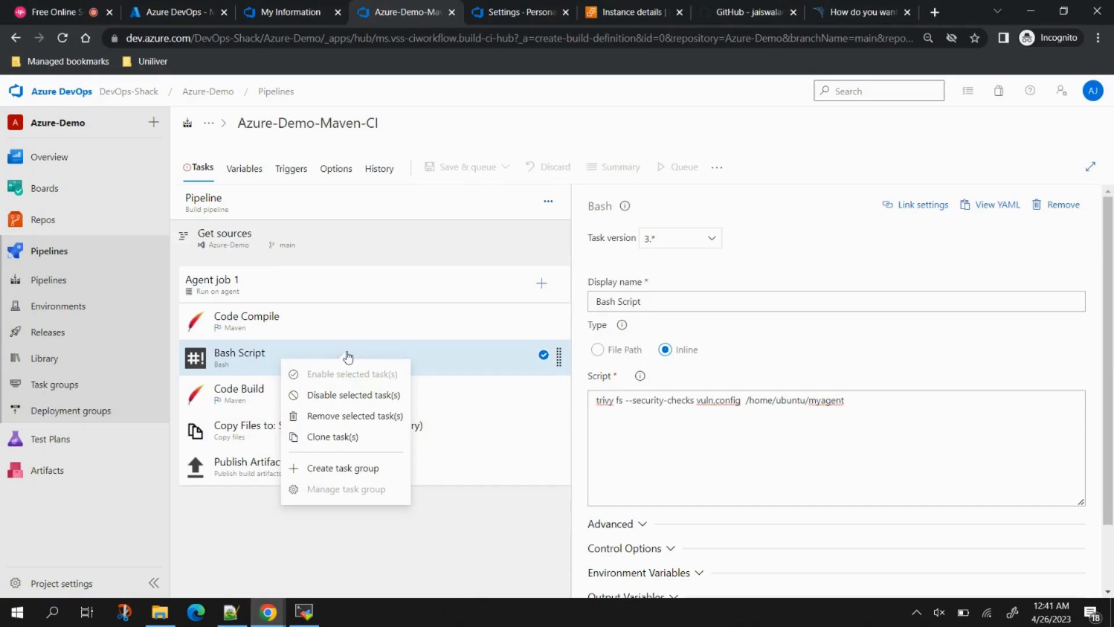
left_click(339, 417)
left_click(331, 371)
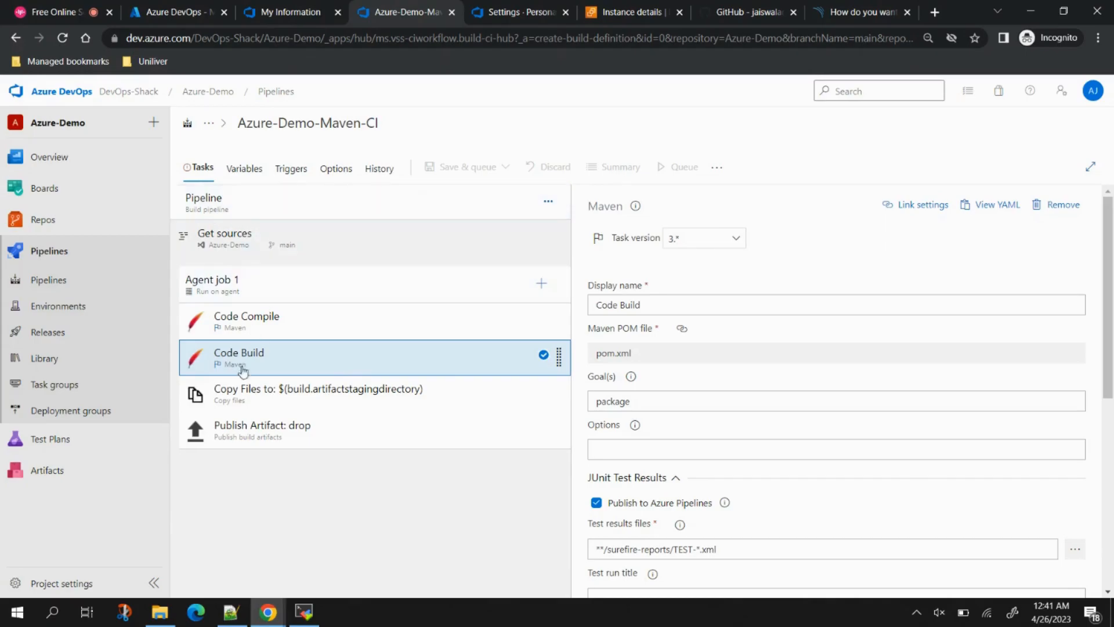
Step: Set both the pipeline and Agent job 1 to use the private self-hosted agent pool
left_click(203, 198)
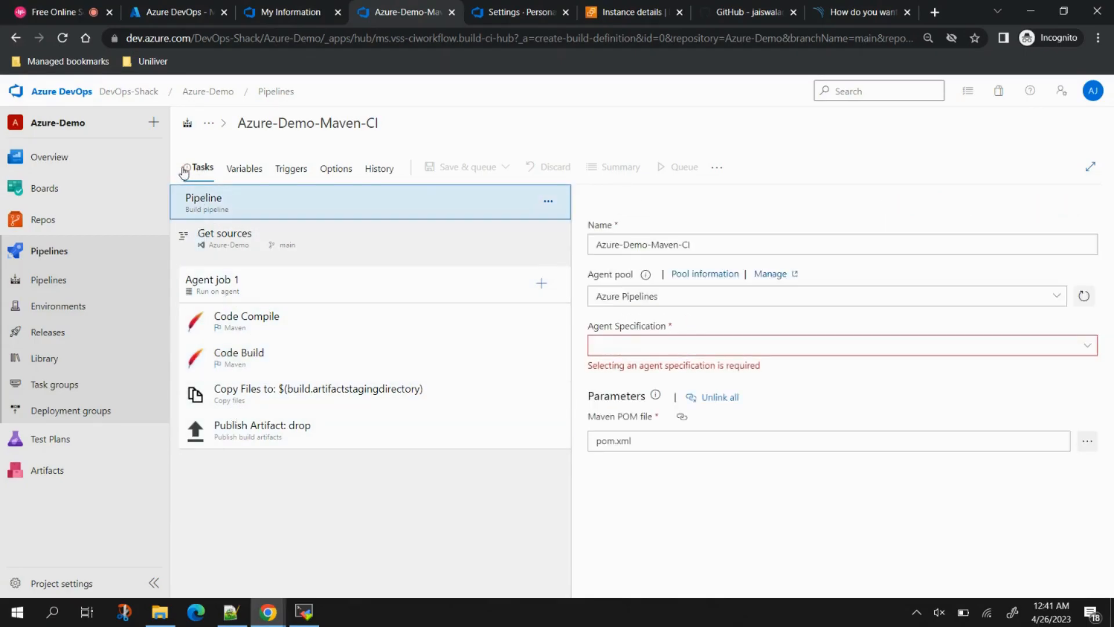
left_click(1056, 295)
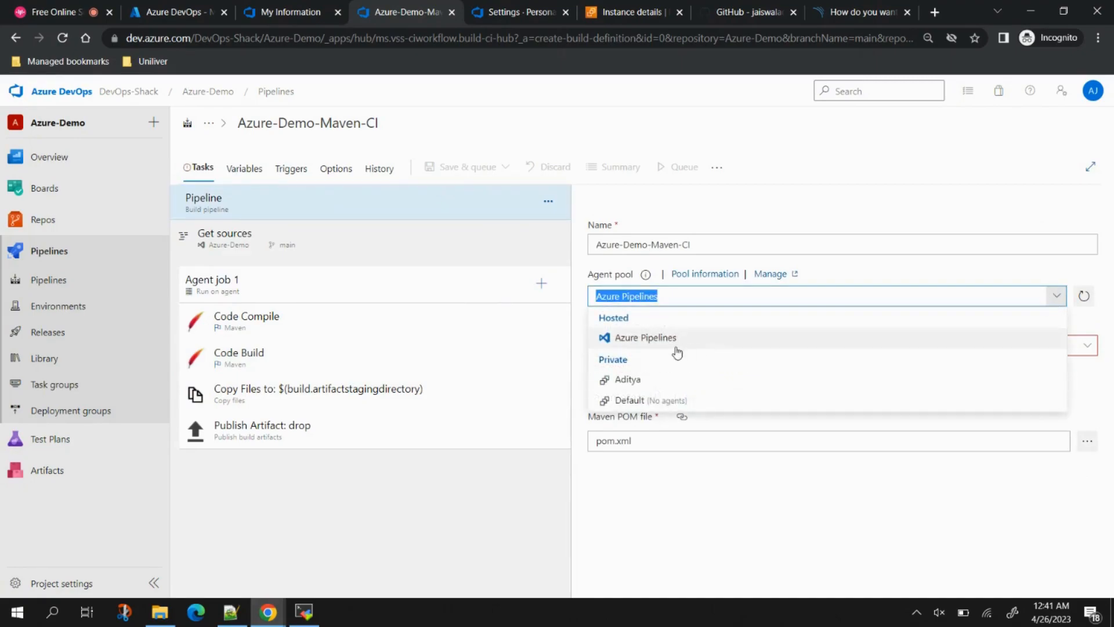
left_click(629, 380)
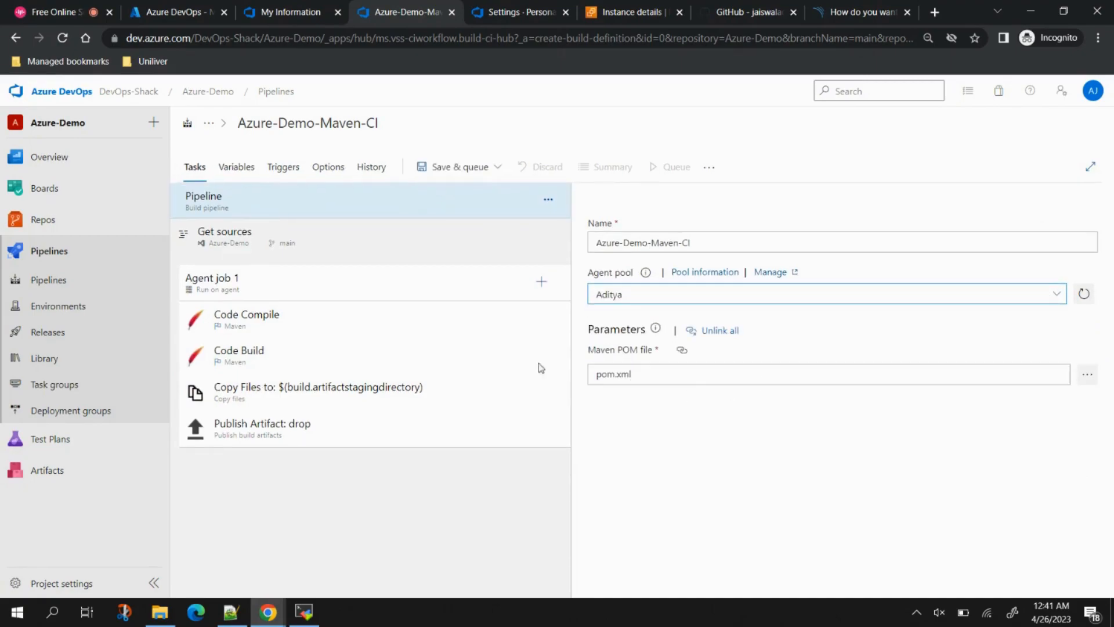
left_click(241, 241)
left_click(278, 279)
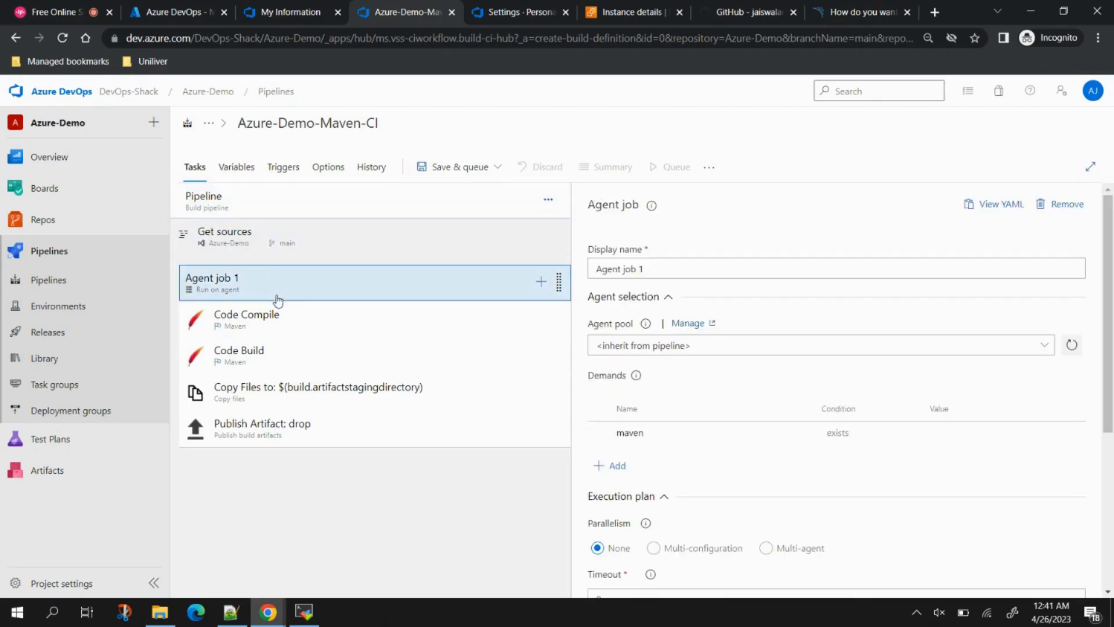
left_click(1044, 344)
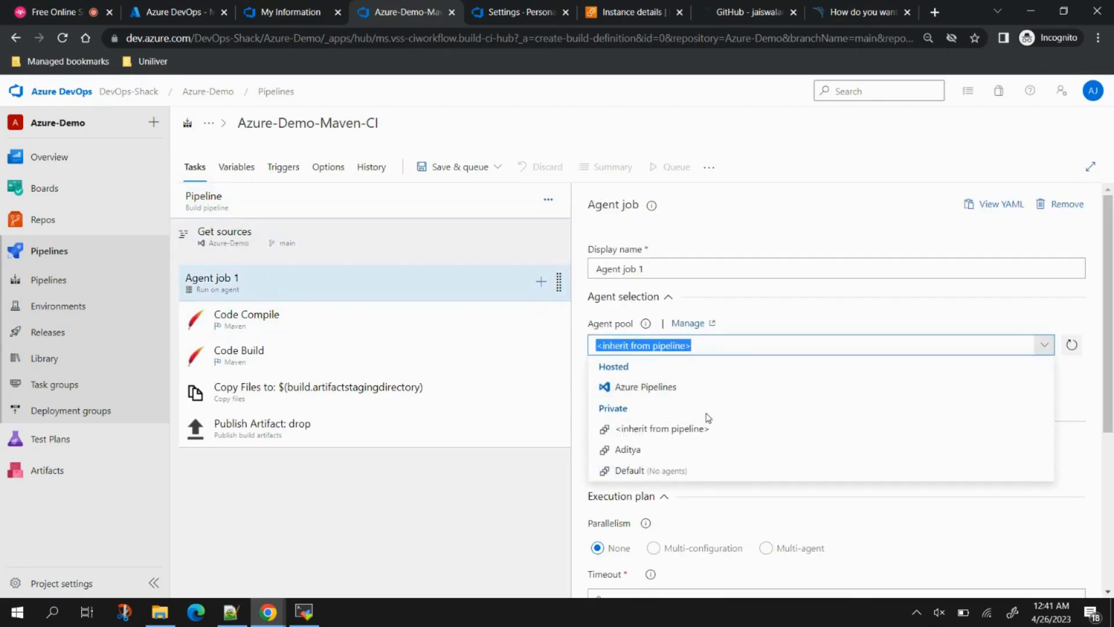
left_click(632, 449)
Step: Disable the Code Build, Copy Files and Publish Artifact tasks
left_click(375, 336)
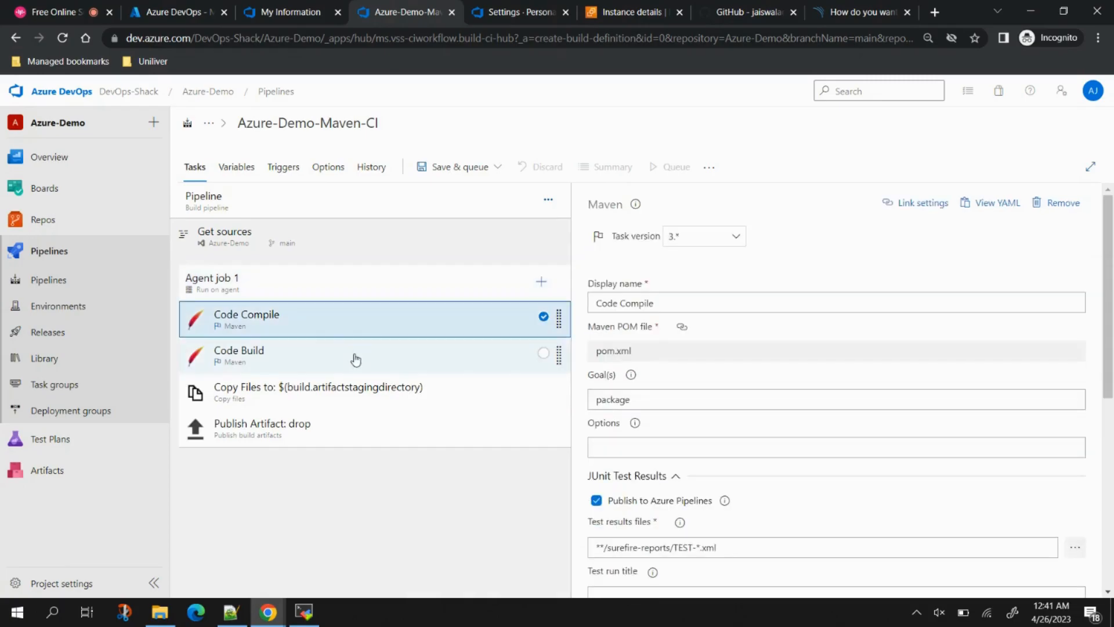
left_click(349, 361)
right_click(350, 361)
left_click(339, 402)
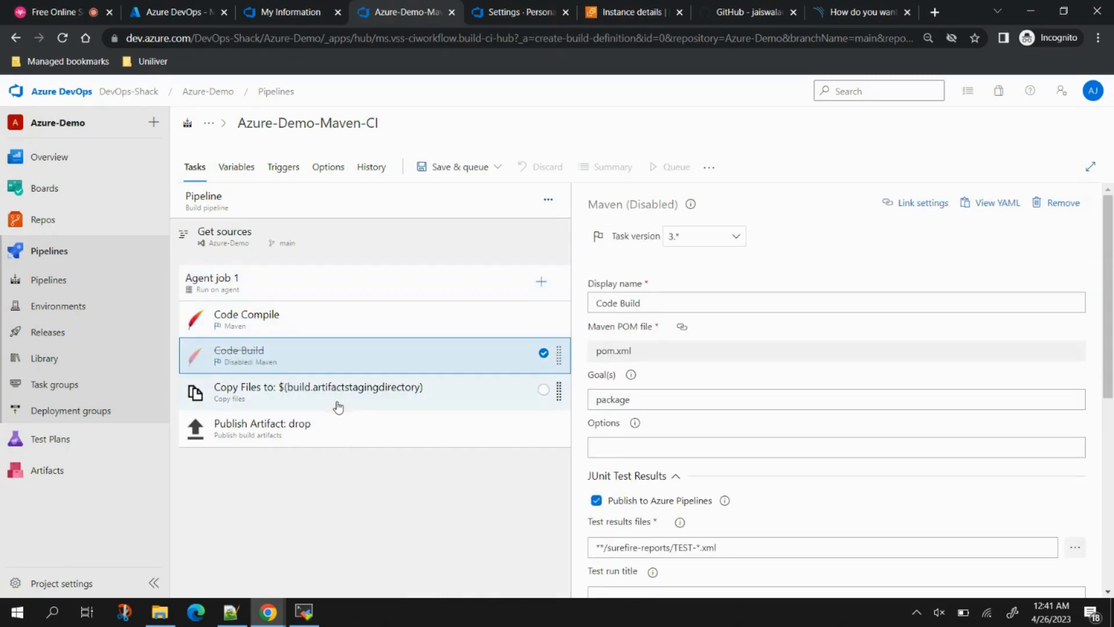
left_click(298, 390)
right_click(288, 391)
left_click(293, 428)
right_click(270, 433)
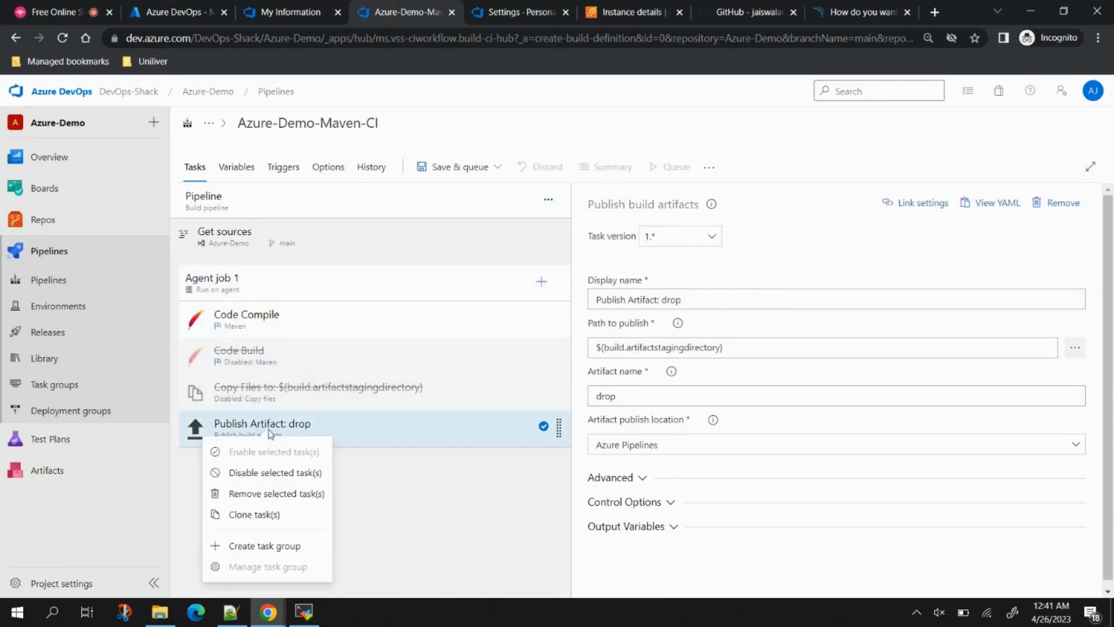
left_click(285, 472)
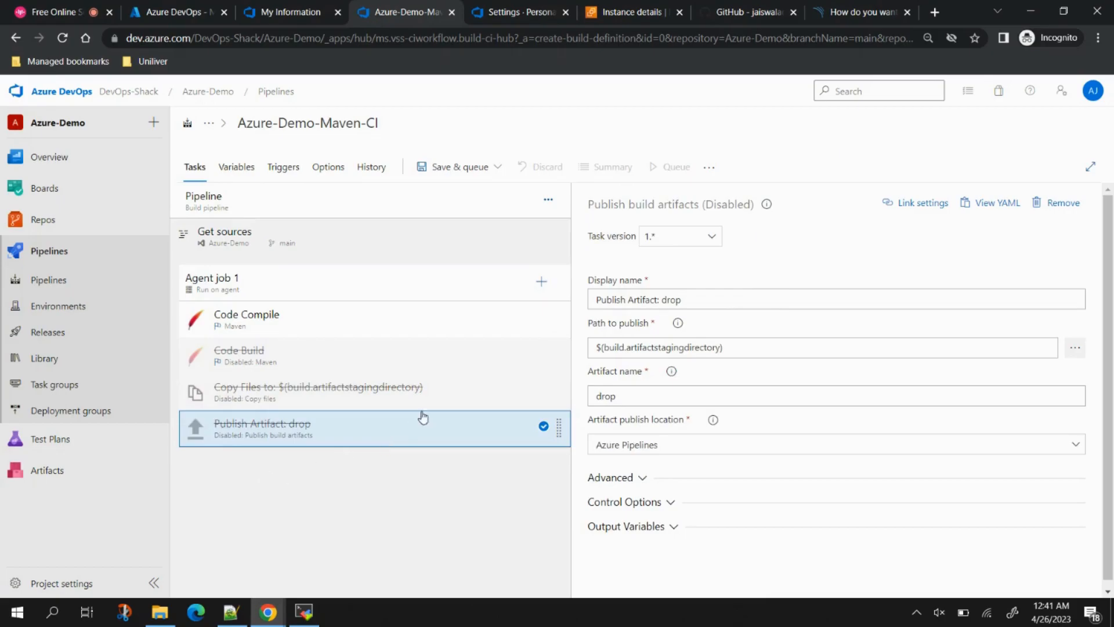
left_click(436, 165)
Step: Save and run the pipeline, then check Agent job 1's log and the build agent's terminal session
left_click(443, 191)
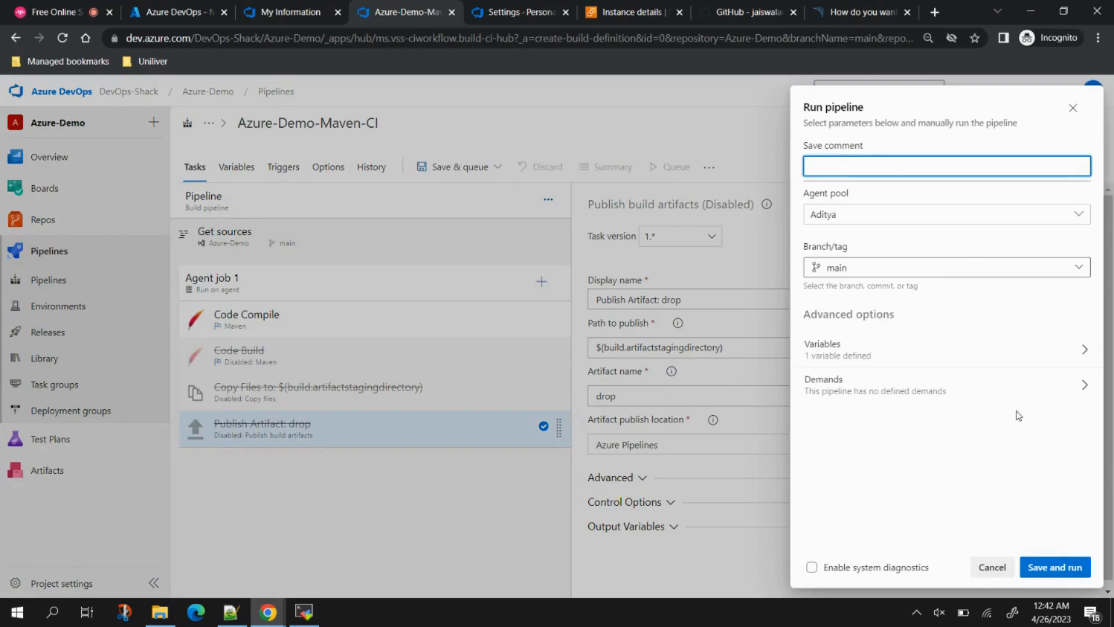
left_click(1048, 564)
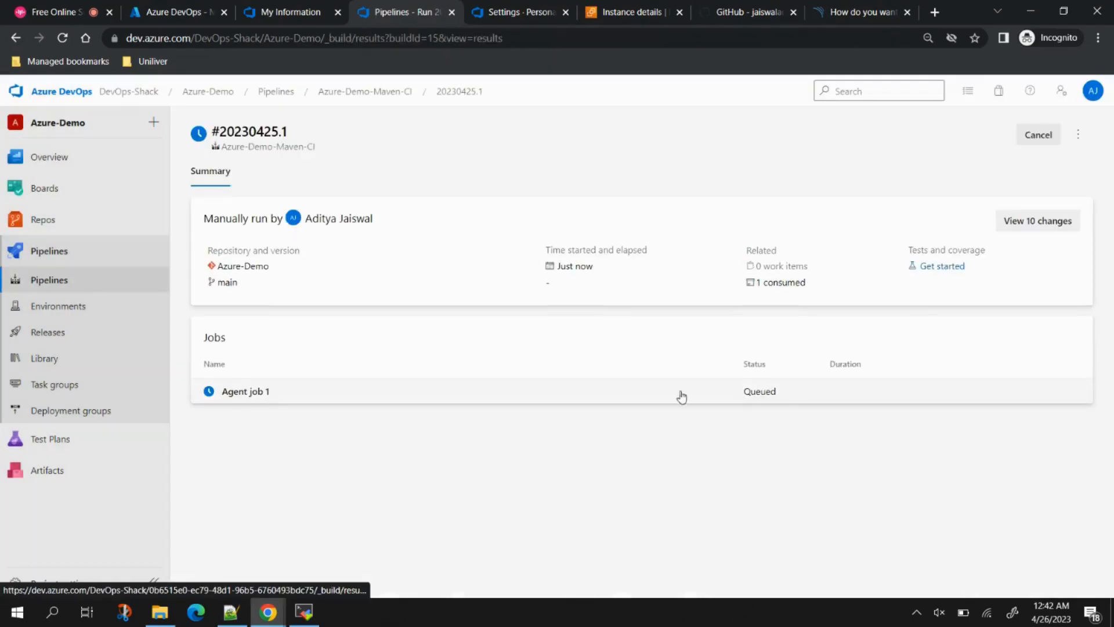
left_click(560, 394)
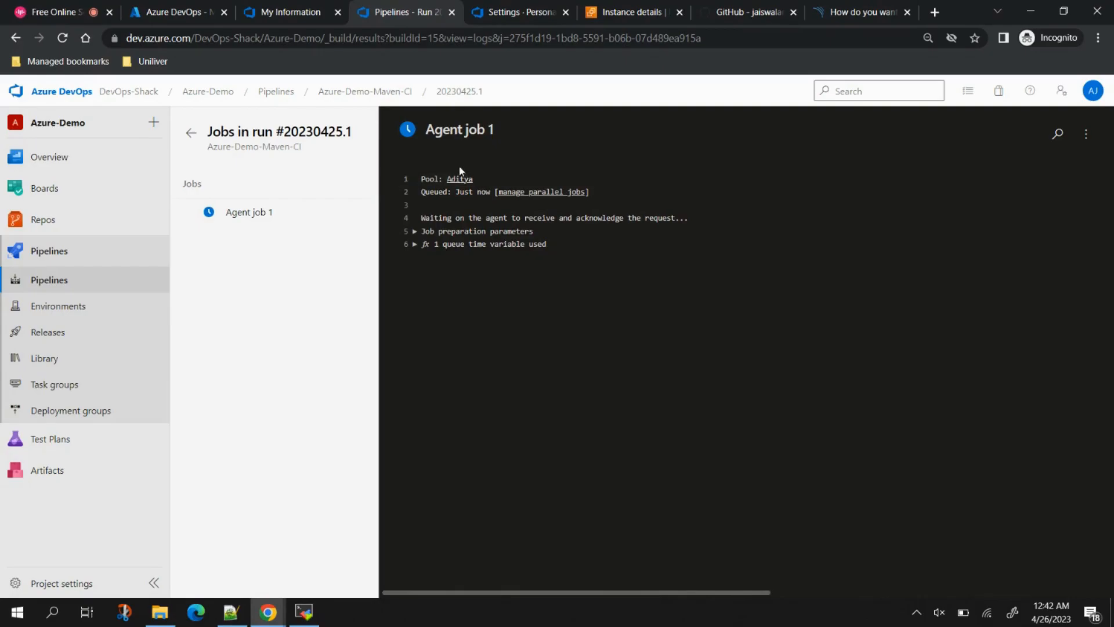
left_click_drag(422, 180, 487, 179)
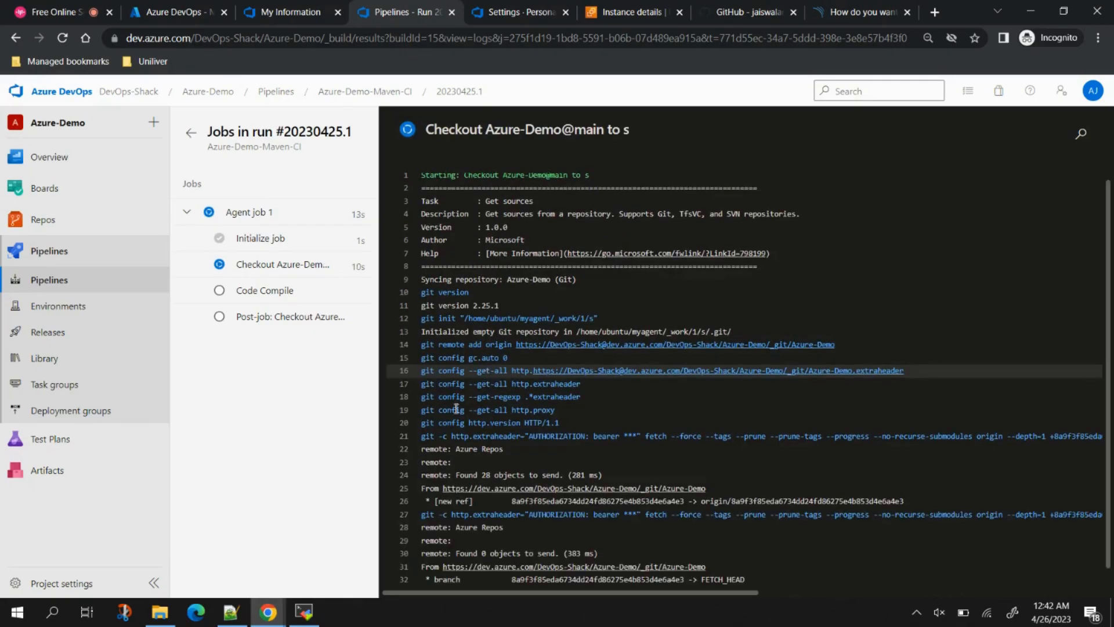
left_click(304, 612)
left_click(620, 77)
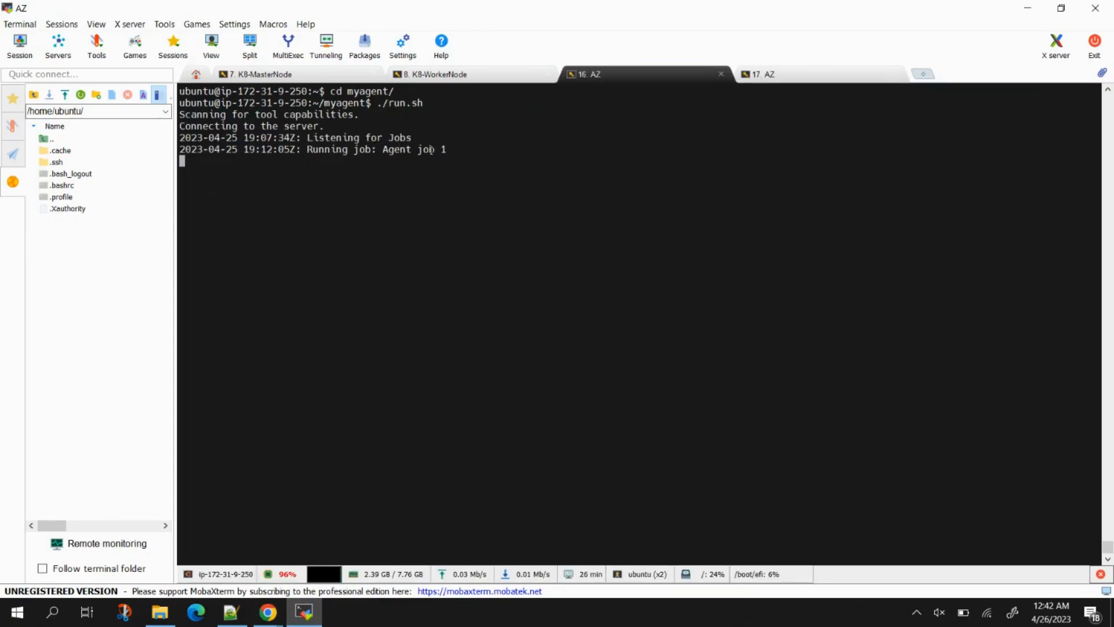
Step: Minimize MobaXterm to return to the running pipeline's log
left_click(1028, 7)
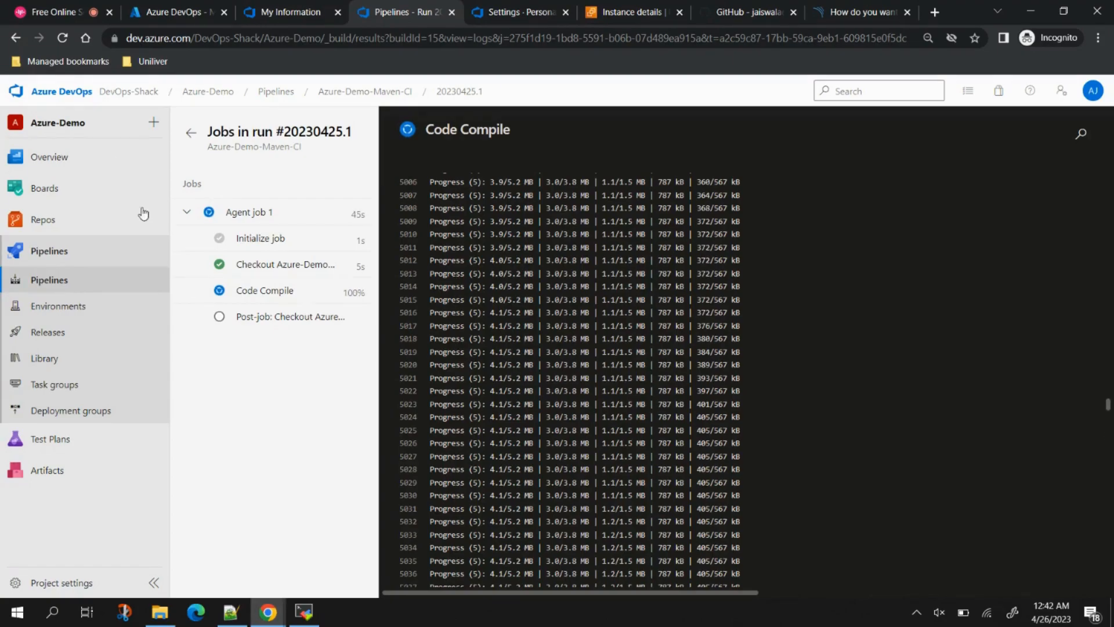
Step: Check the SonarQube project page, dismiss its notice, and return to the pipeline run log
left_click(861, 13)
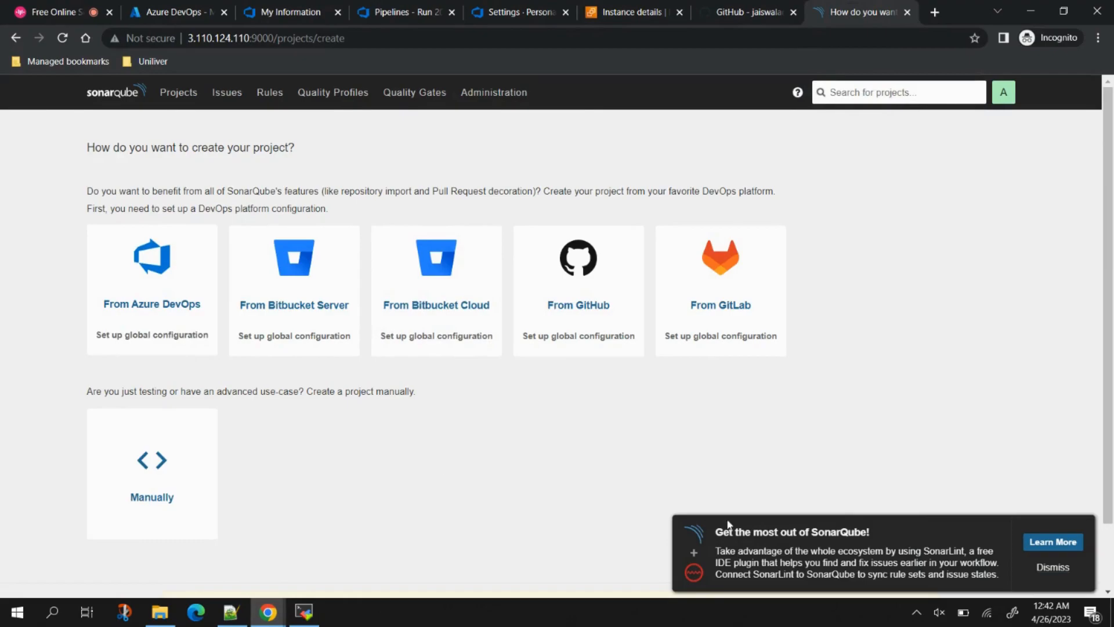
left_click(1053, 569)
left_click(400, 12)
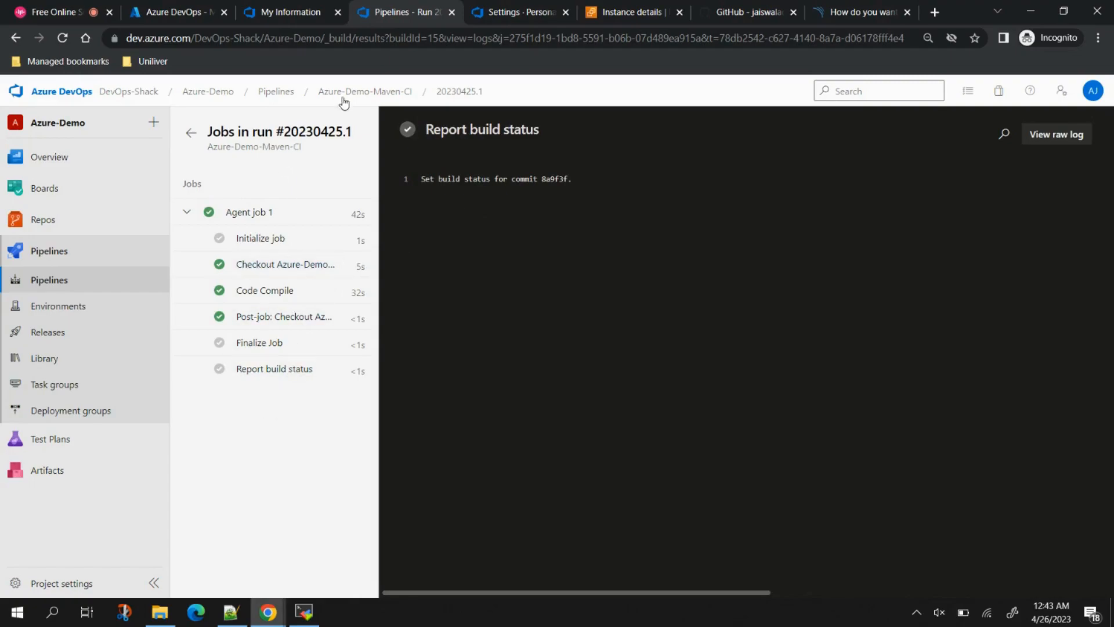
Step: Open run #20230425.1's Code Compile log, select the agent workspace path, and reopen the pipeline for editing
left_click(361, 91)
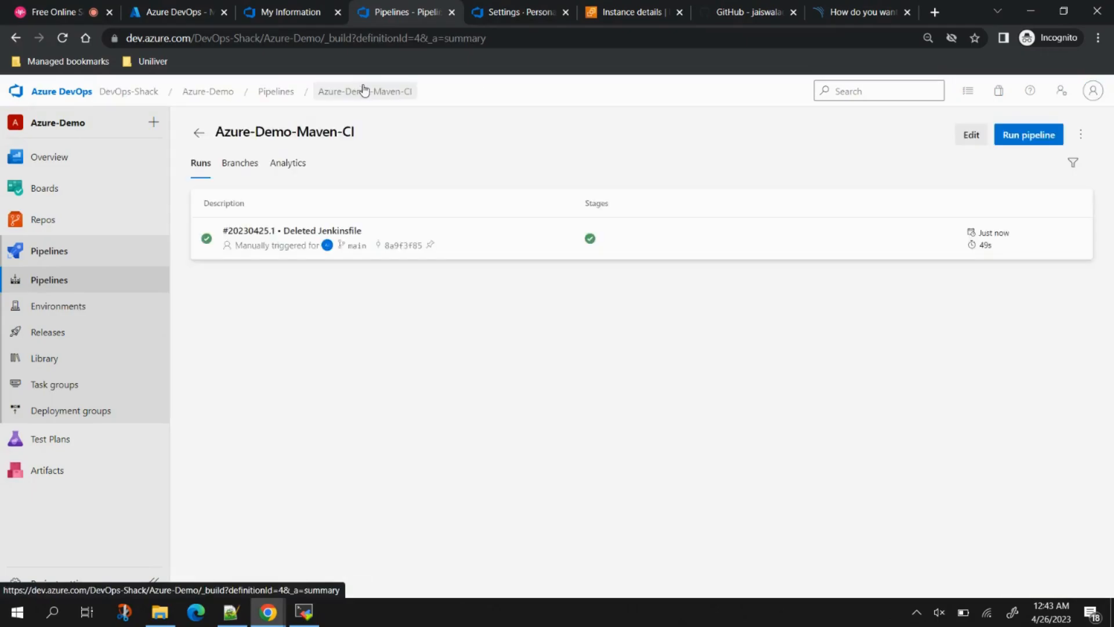
left_click(486, 238)
left_click(417, 460)
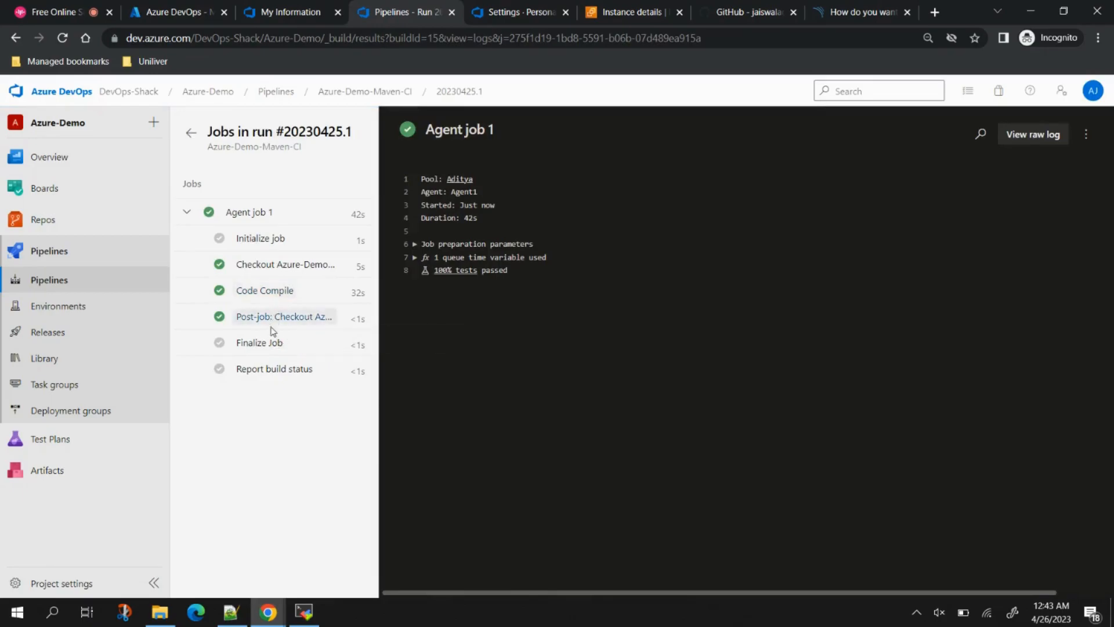
left_click(278, 290)
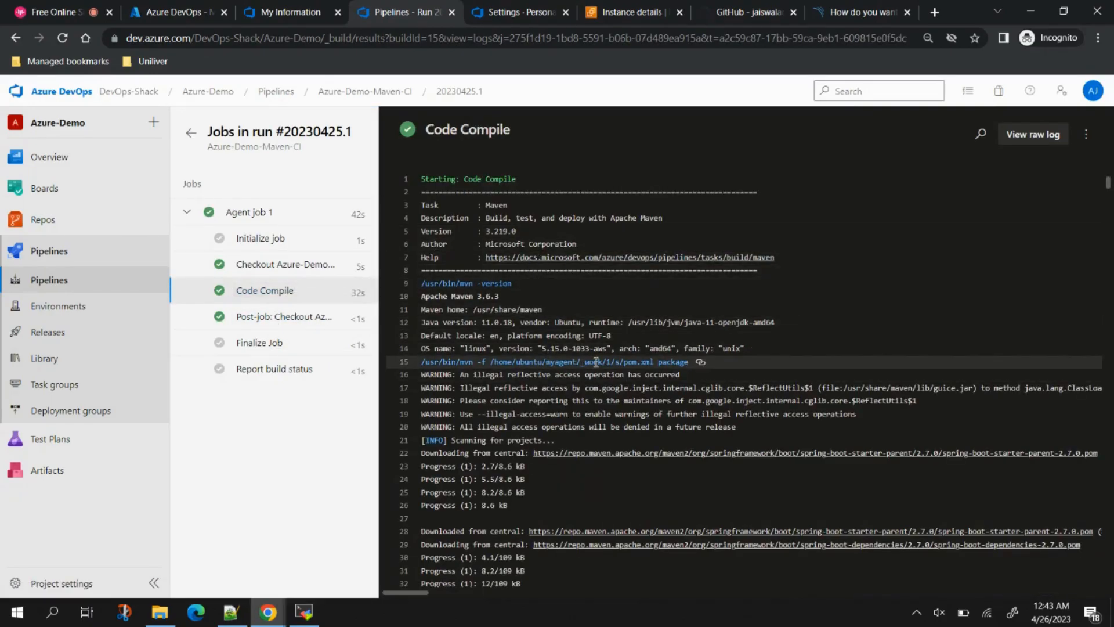
left_click_drag(619, 361, 490, 360)
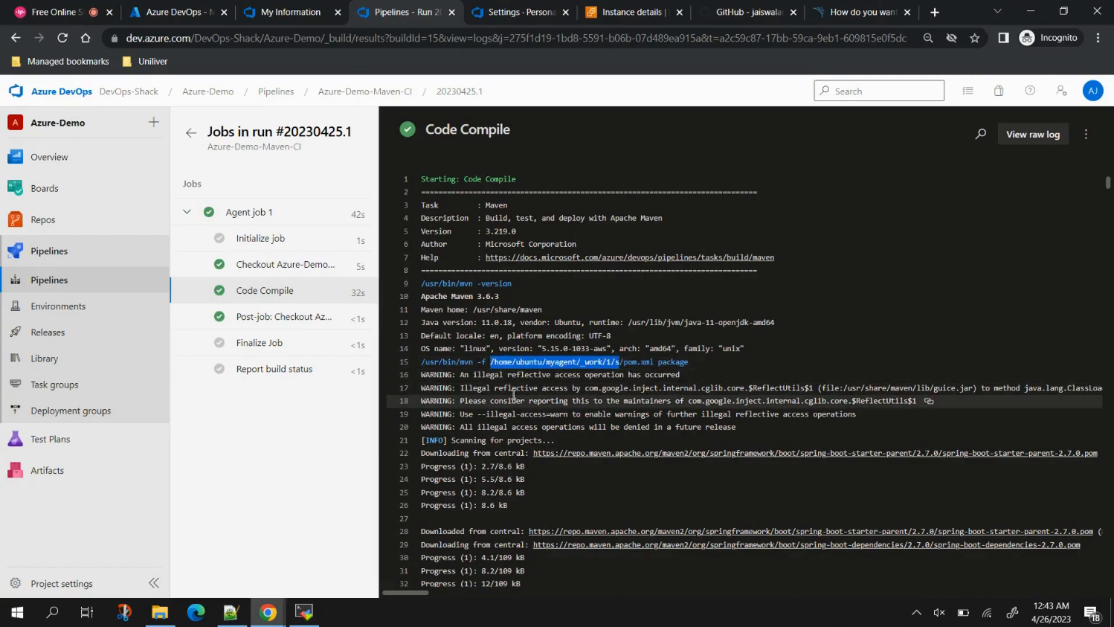
left_click(360, 91)
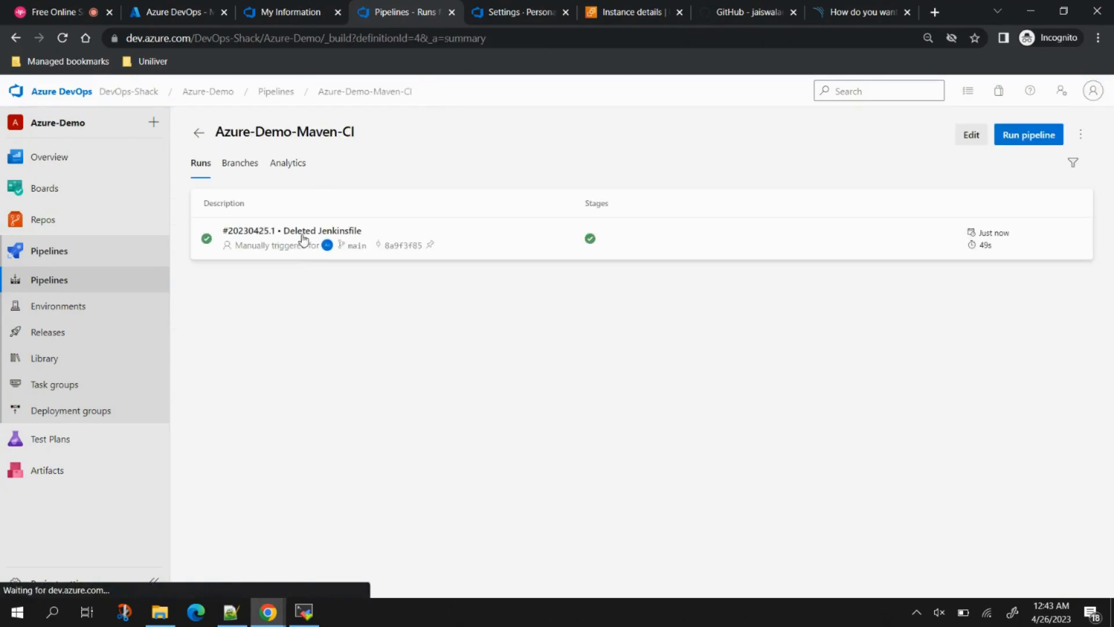
left_click(959, 139)
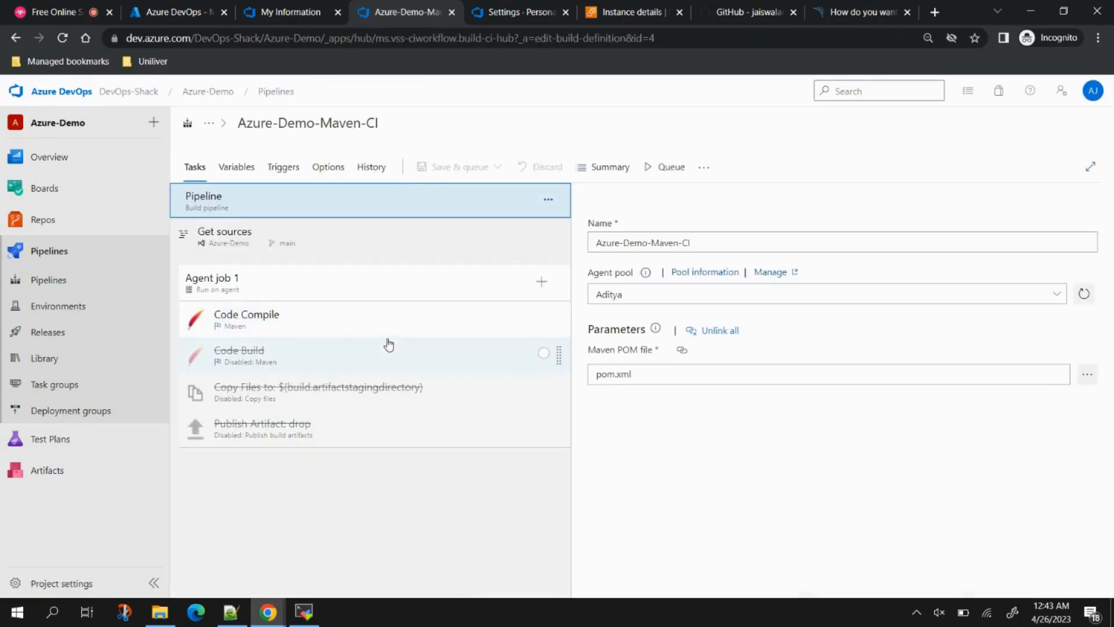
Step: Re-enable the Code Build, Copy Files and Publish Artifact tasks
right_click(331, 360)
left_click(299, 378)
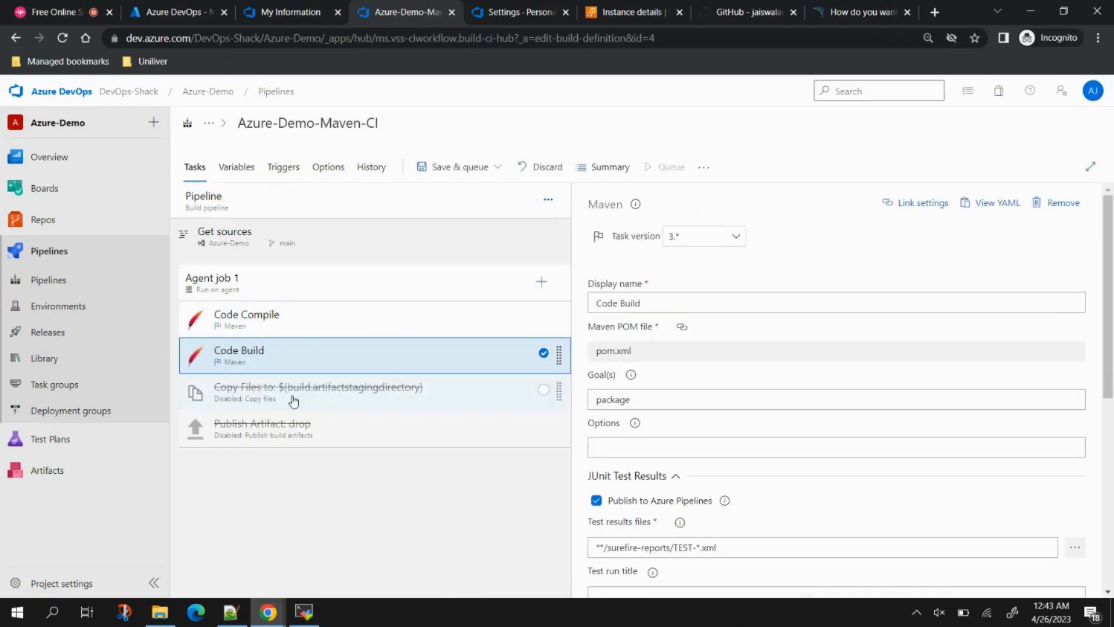
right_click(293, 400)
left_click(294, 419)
right_click(275, 438)
left_click(273, 458)
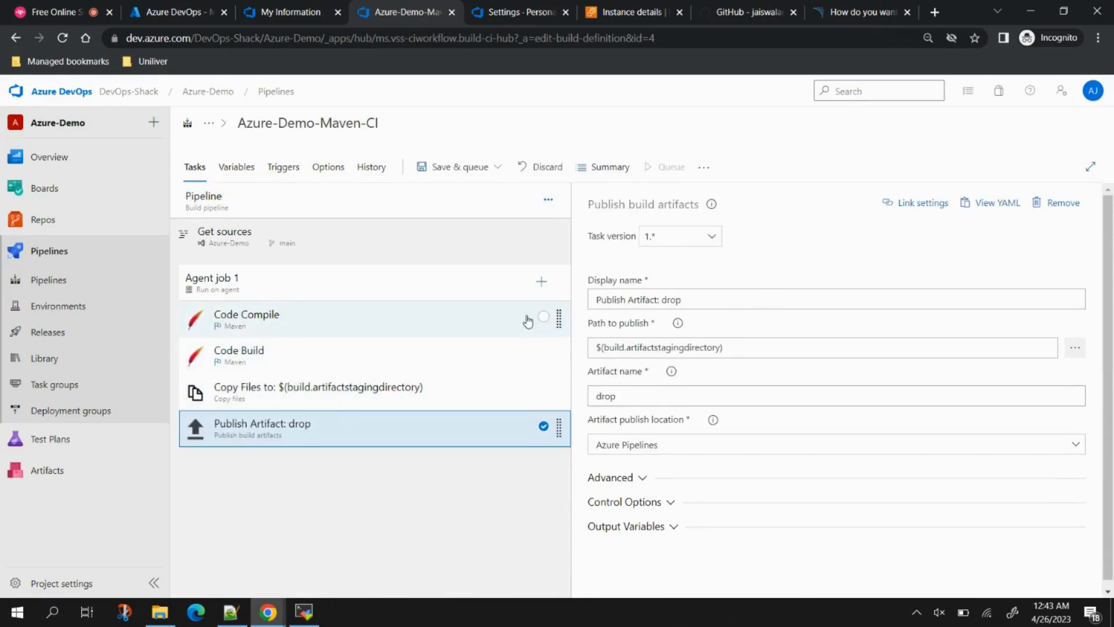
Step: Add a Bash task to Agent job 1 and move it above Code Build
left_click(537, 287)
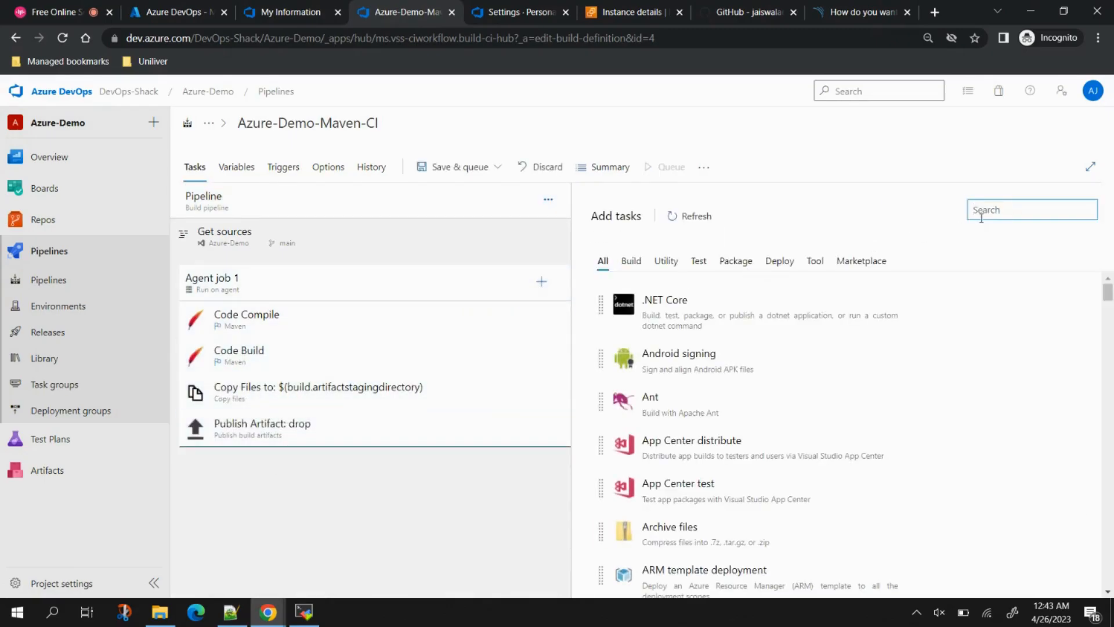
type("Bash")
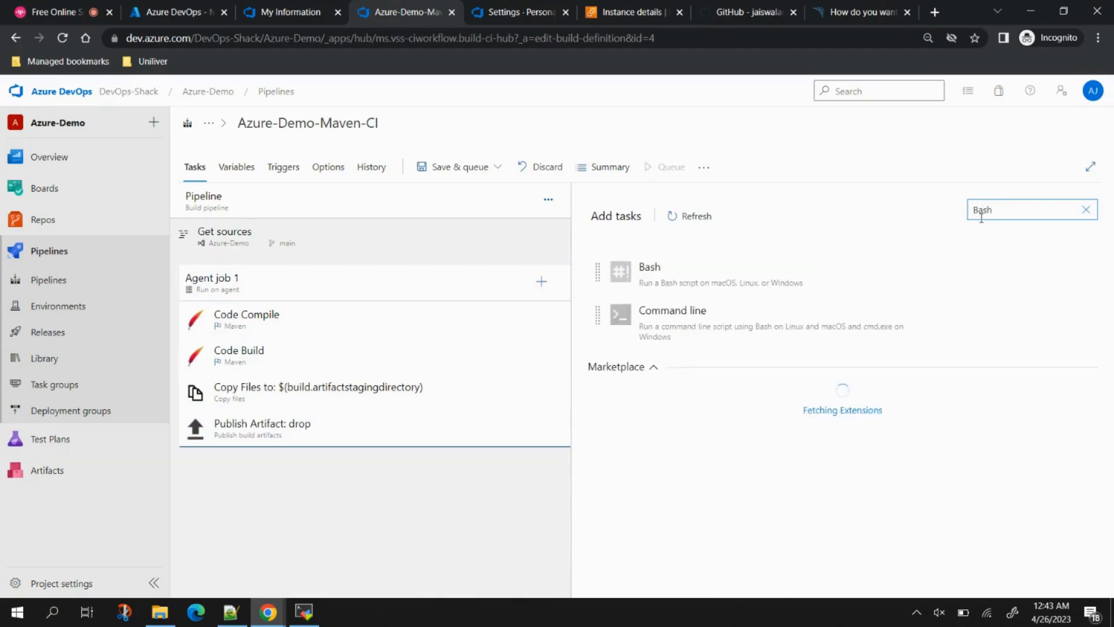
mouse_move(849, 269)
left_click(1054, 276)
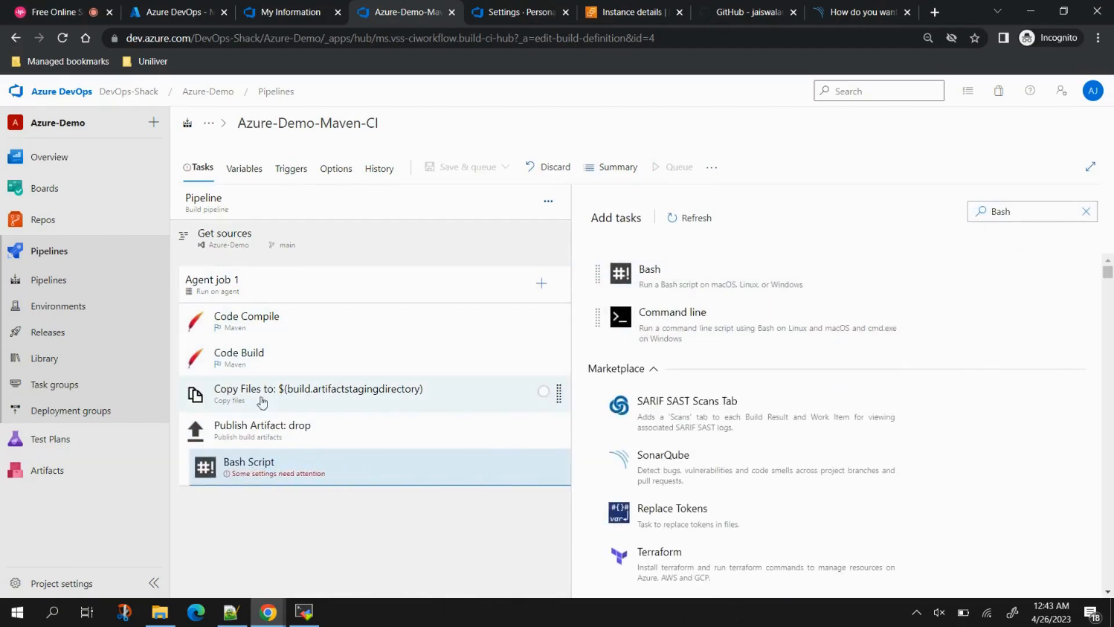
left_click_drag(241, 466, 243, 345)
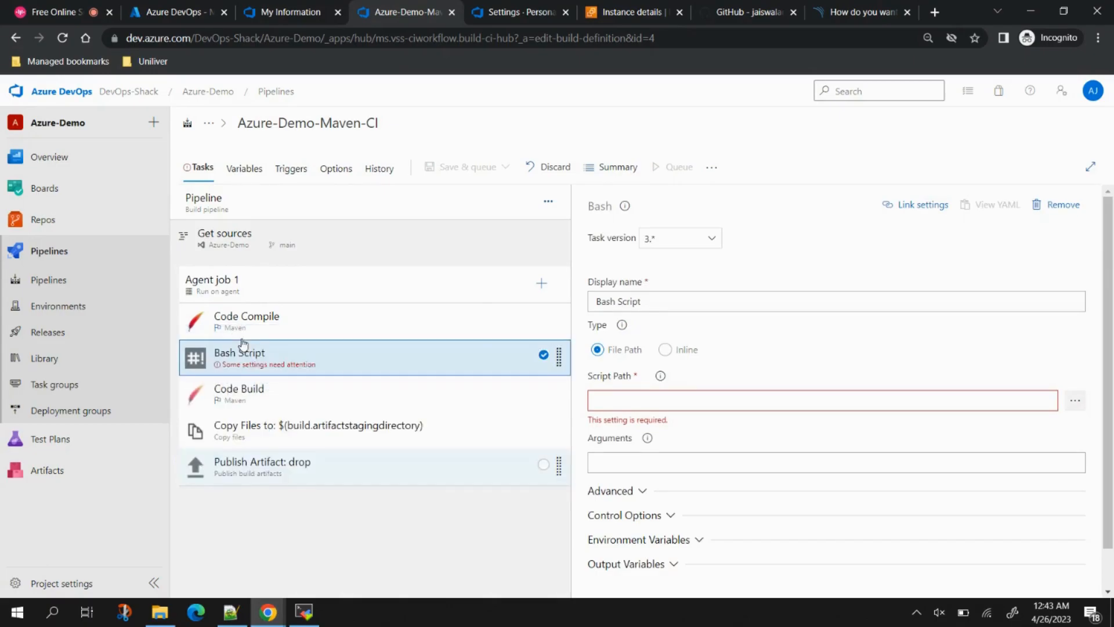
Step: Make the Bash task run inline: trivy fs --security-checks vuln,config /home/ubuntu/myagent/_work/1/s
left_click(665, 349)
key("ctrl+a")
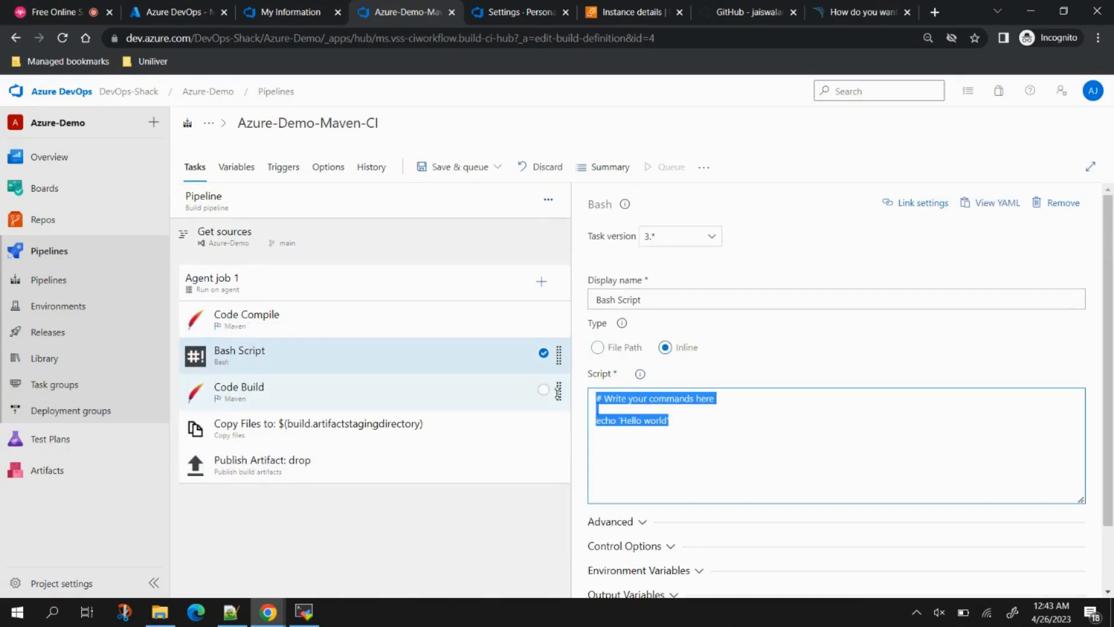
type("tr")
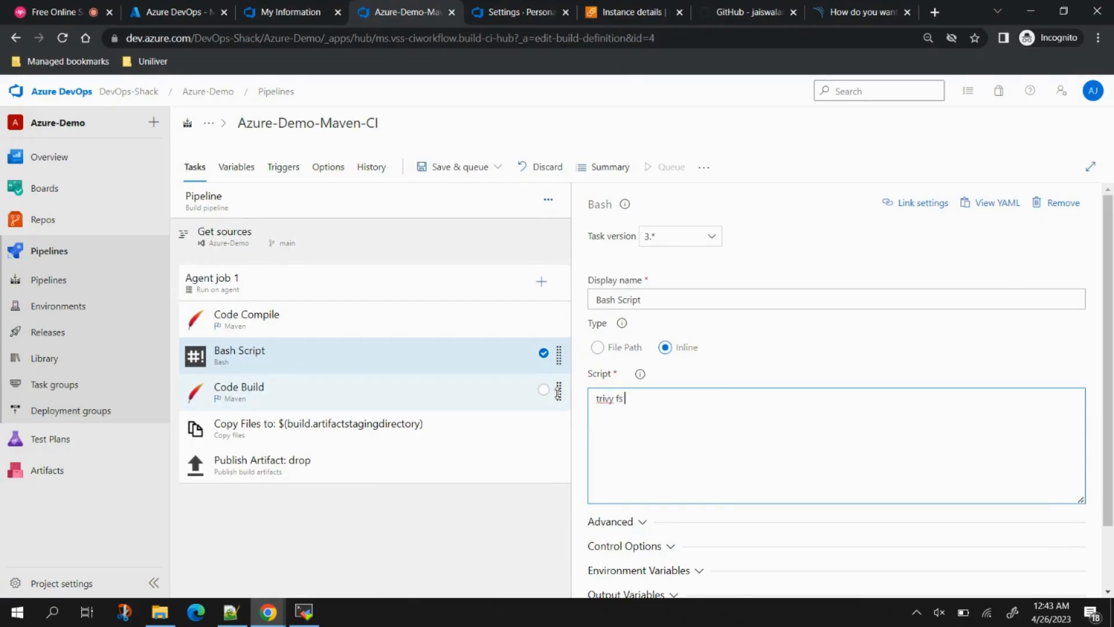
type("ivy fs")
type("--security-checks vuln,config")
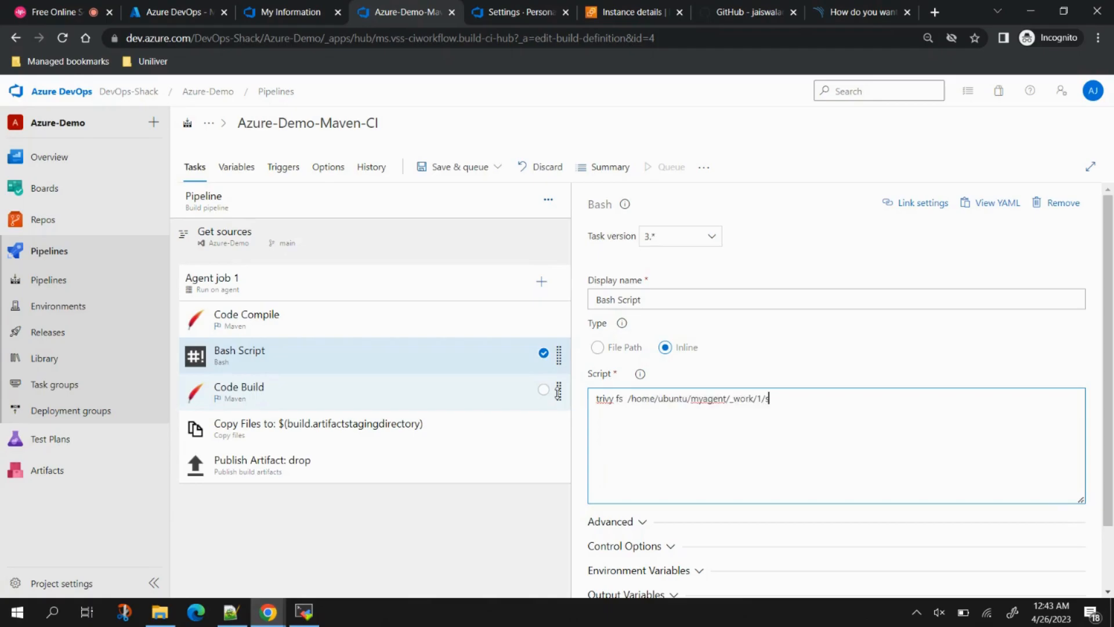
left_click(231, 614)
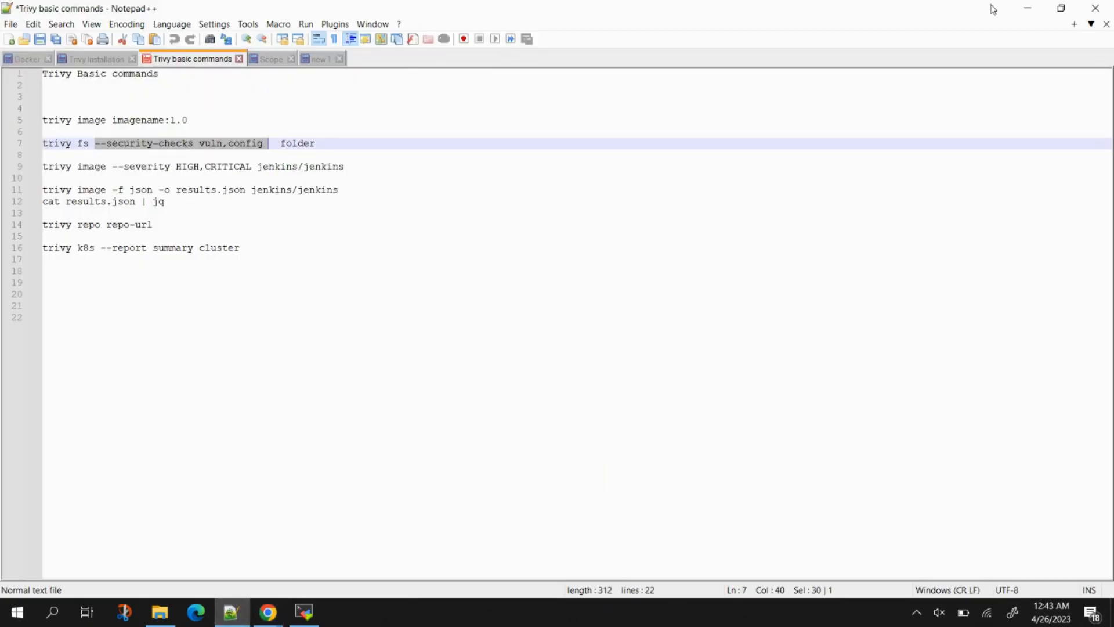
left_click(1028, 8)
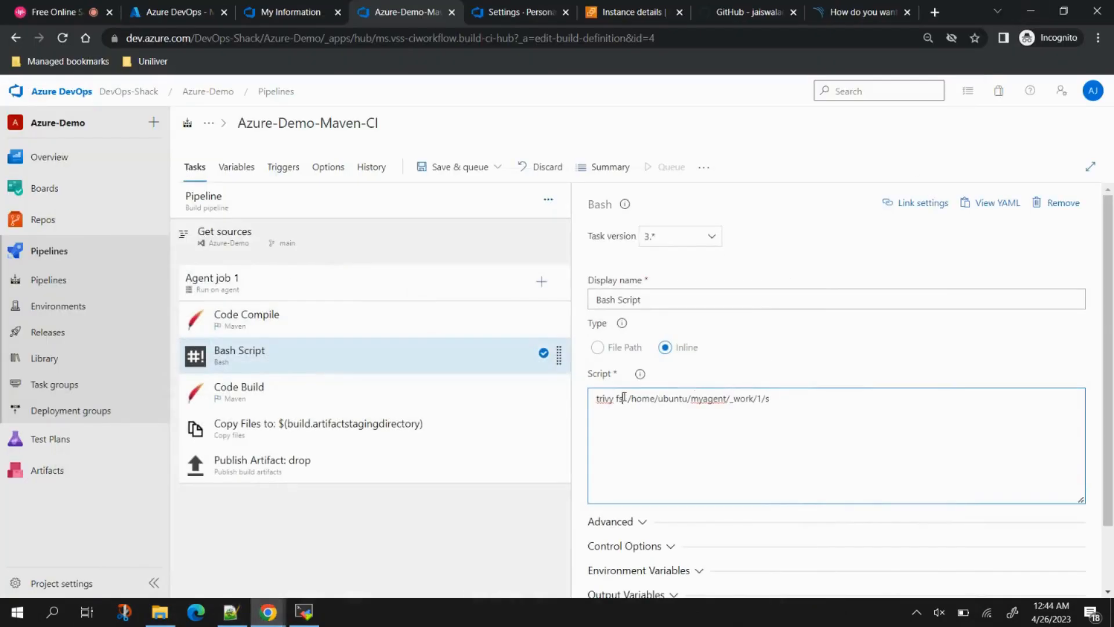
type("--security-checks vuln,config")
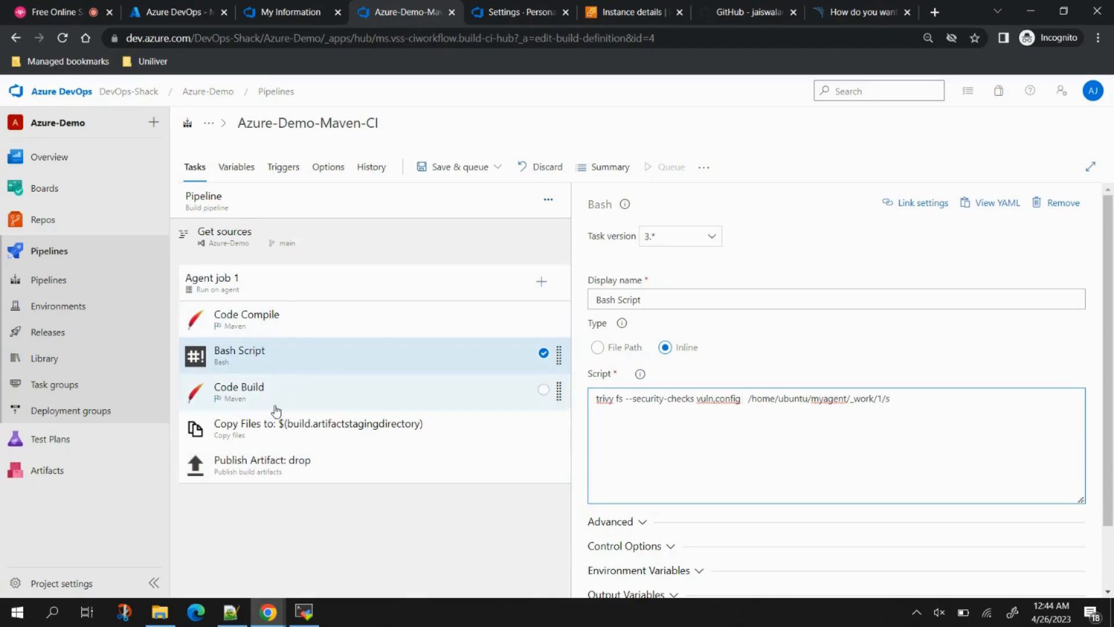
left_click(542, 282)
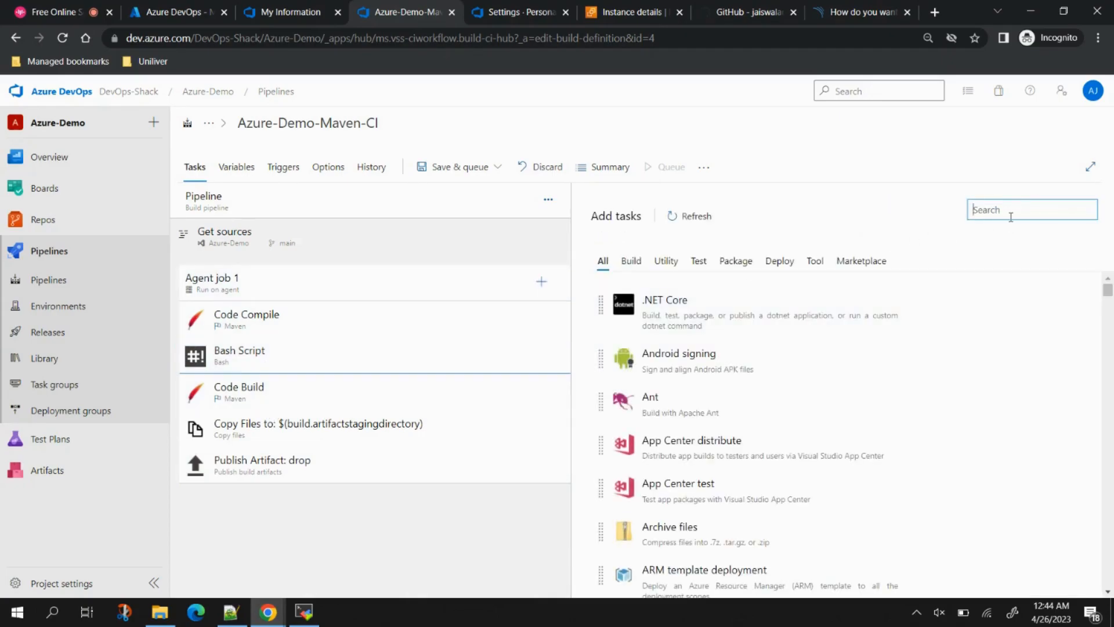
Step: Search the task catalogue for SonarQube and open its Marketplace entry via 'Get it free'
type("sonar")
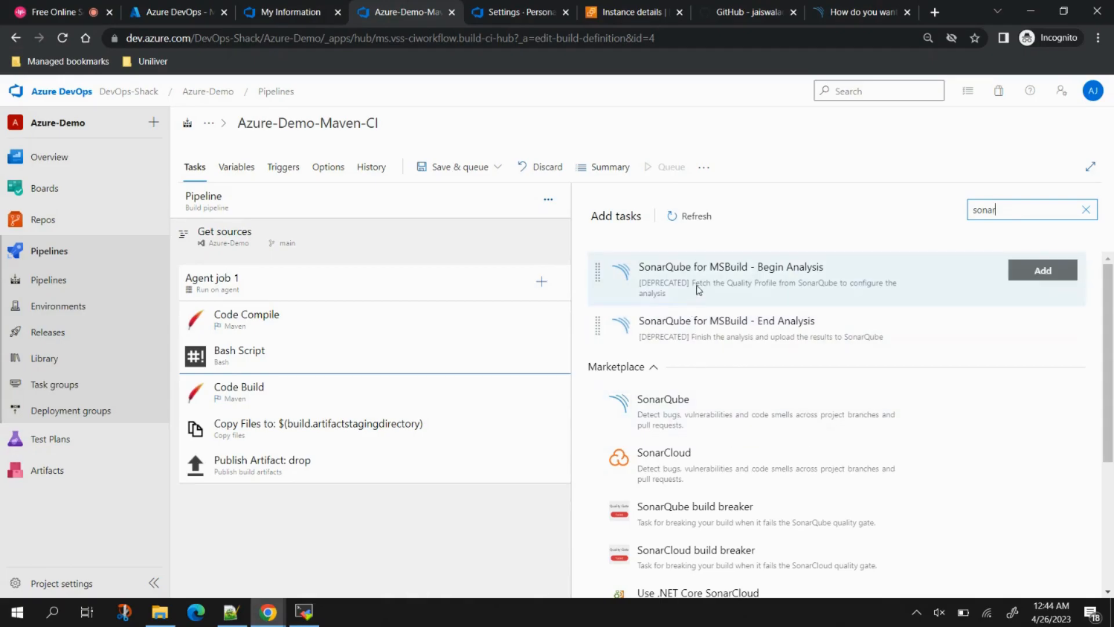
scroll(786, 316, "down", 4)
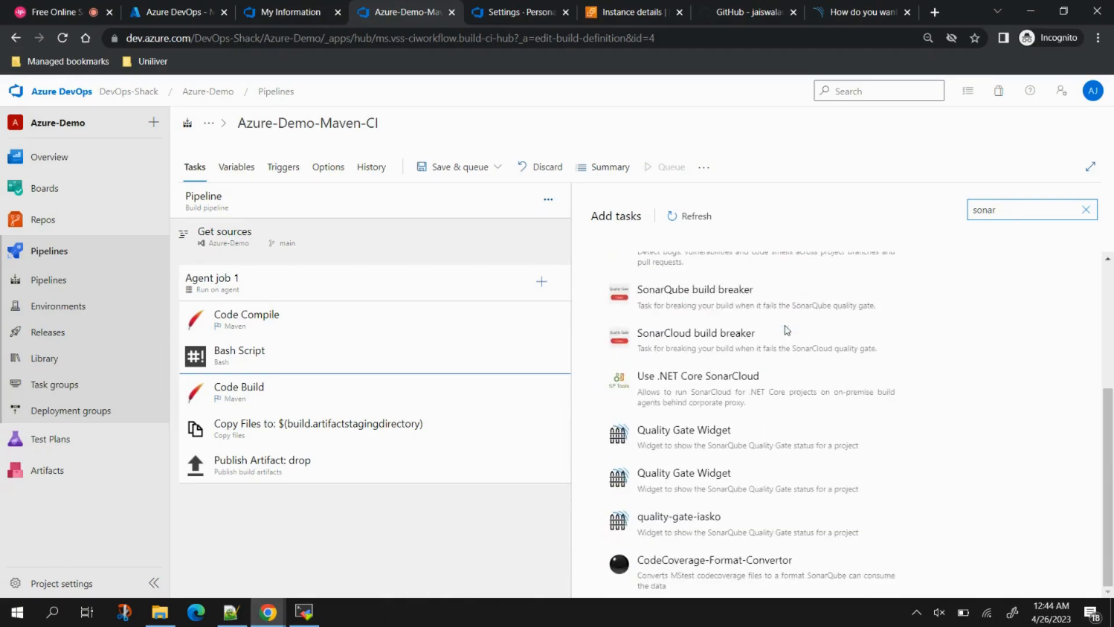
scroll(787, 330, "up", 4)
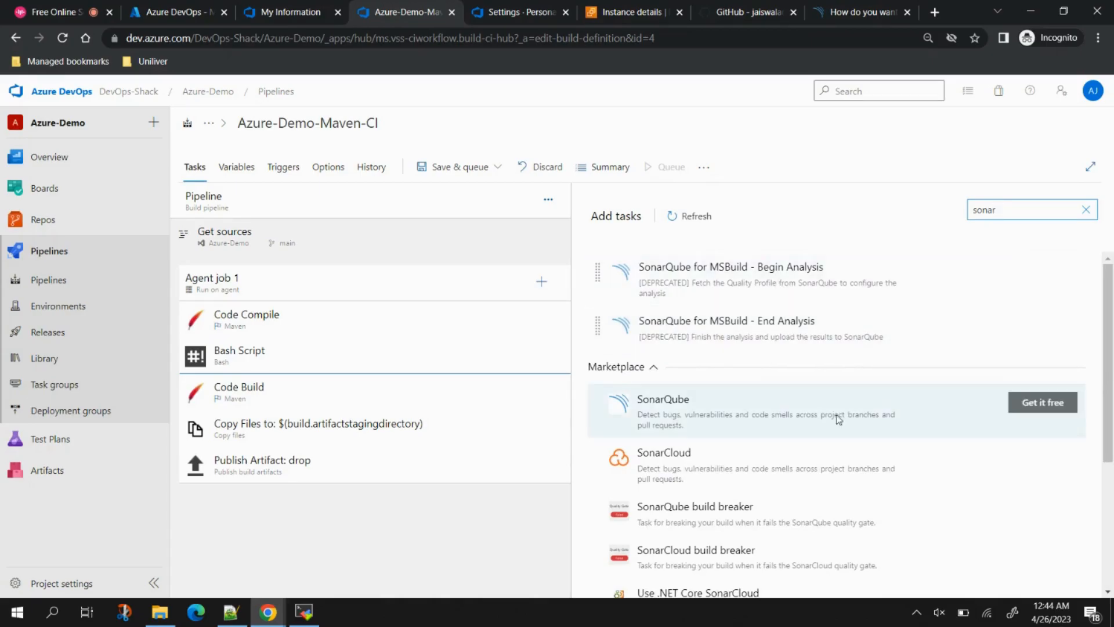
left_click(1043, 406)
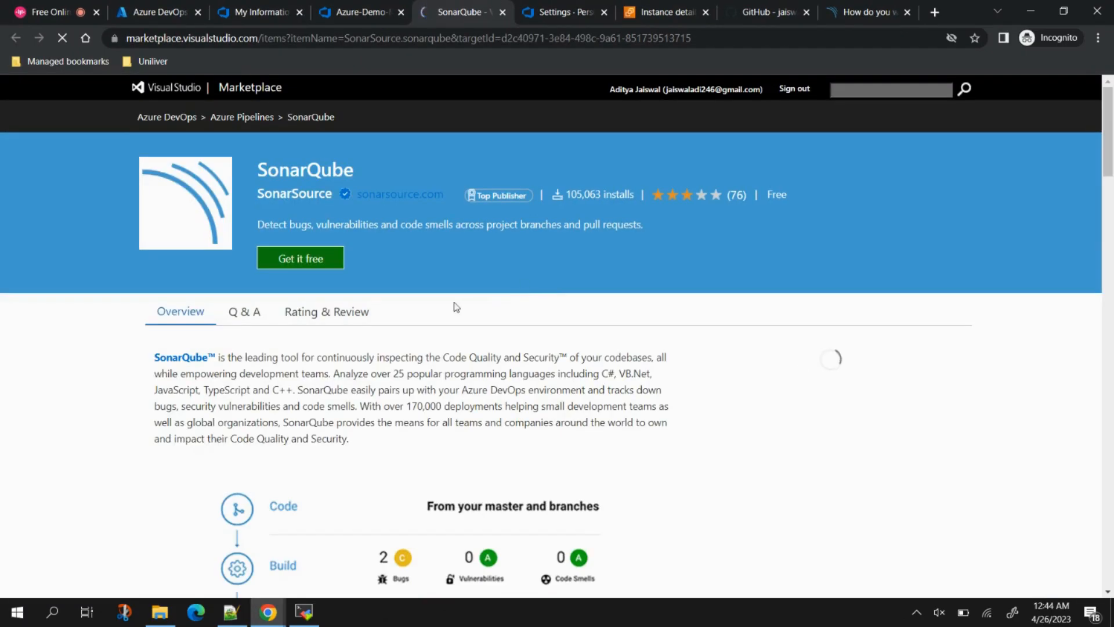
Step: Install the free SonarQube extension into the DevOps-Shack organization and return to the pipeline tab
left_click(293, 262)
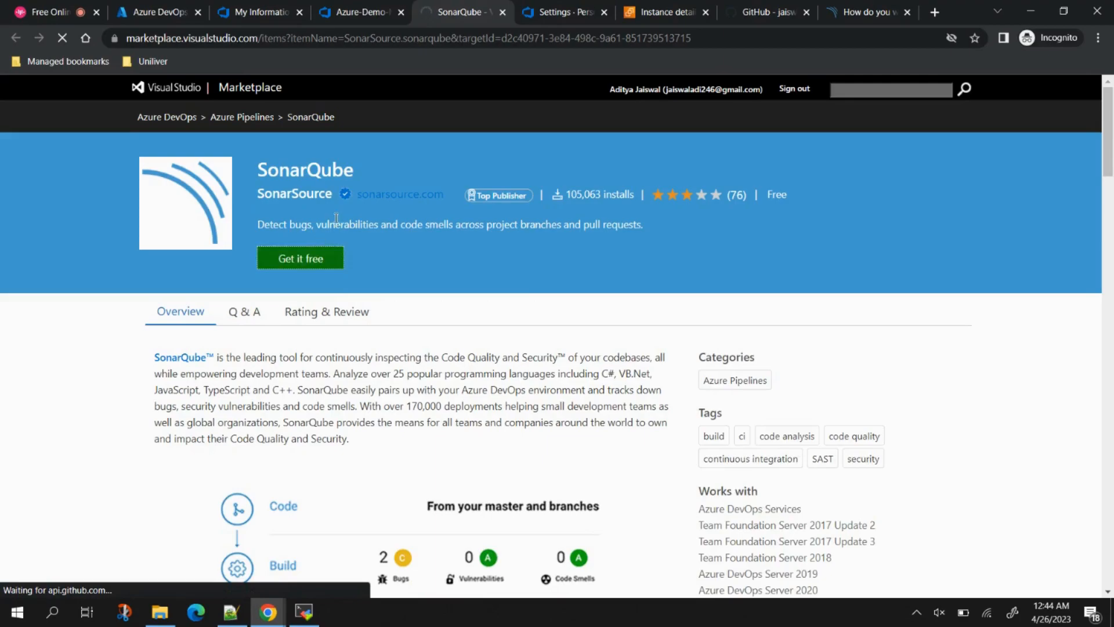
left_click(333, 250)
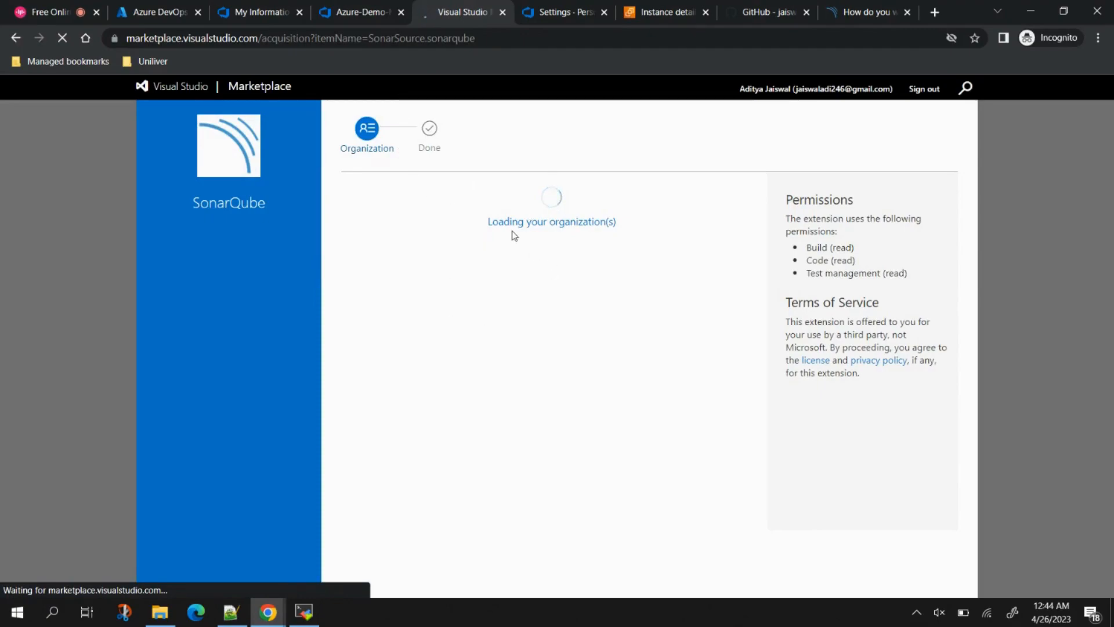
left_click(390, 276)
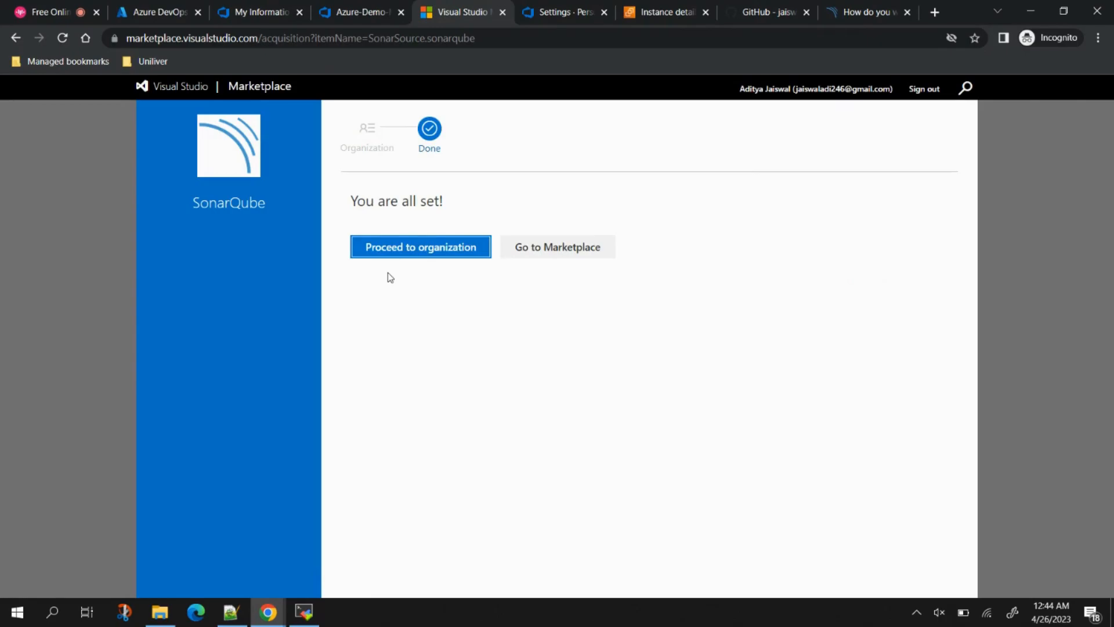
left_click(351, 8)
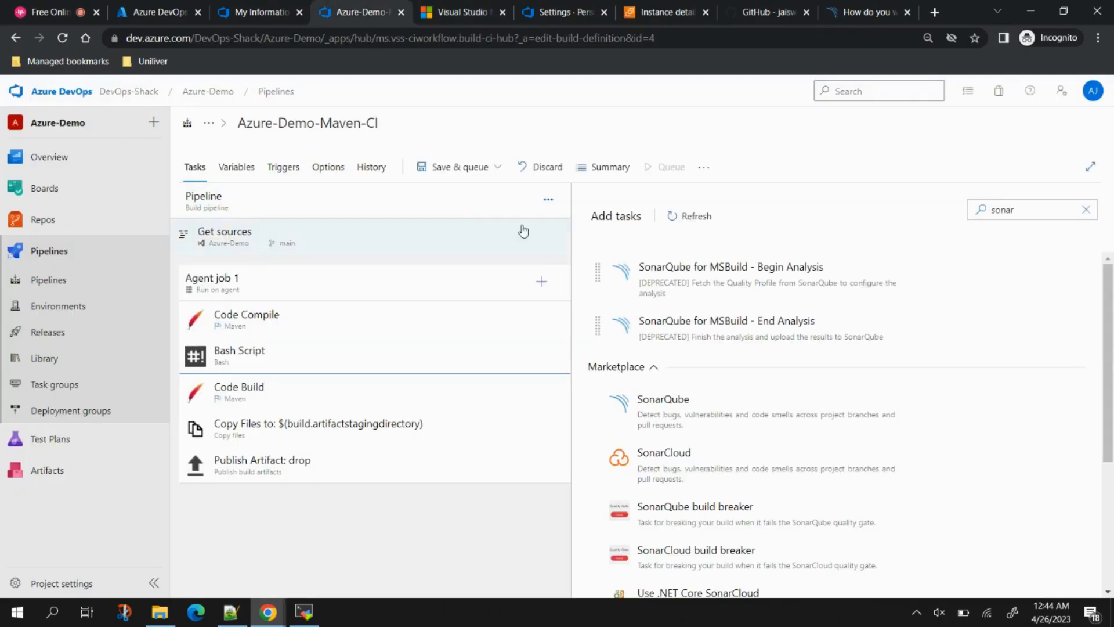
Step: Save the pipeline
left_click(462, 167)
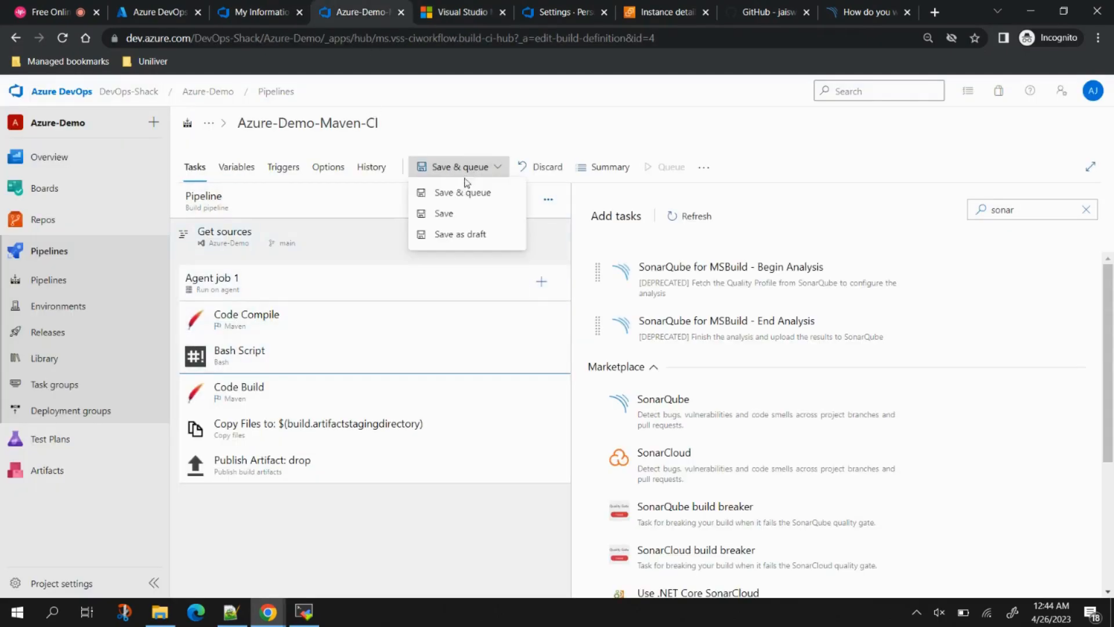
left_click(448, 214)
left_click(610, 389)
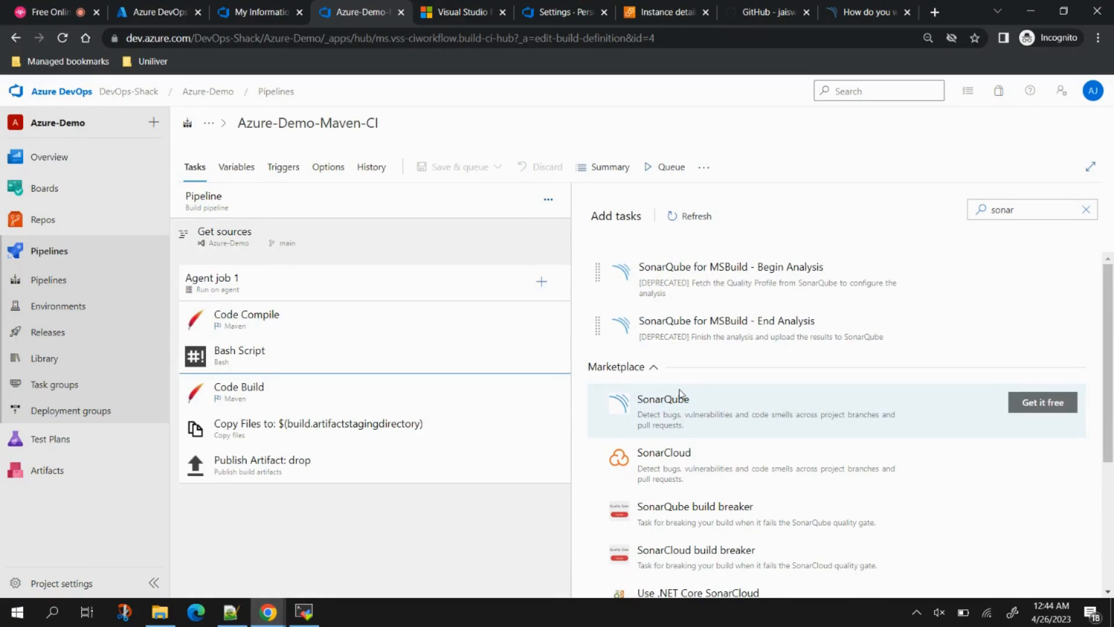
Step: Reload the editor and add Prepare Analysis Configuration and Run Code Analysis tasks after Code Build
left_click(62, 38)
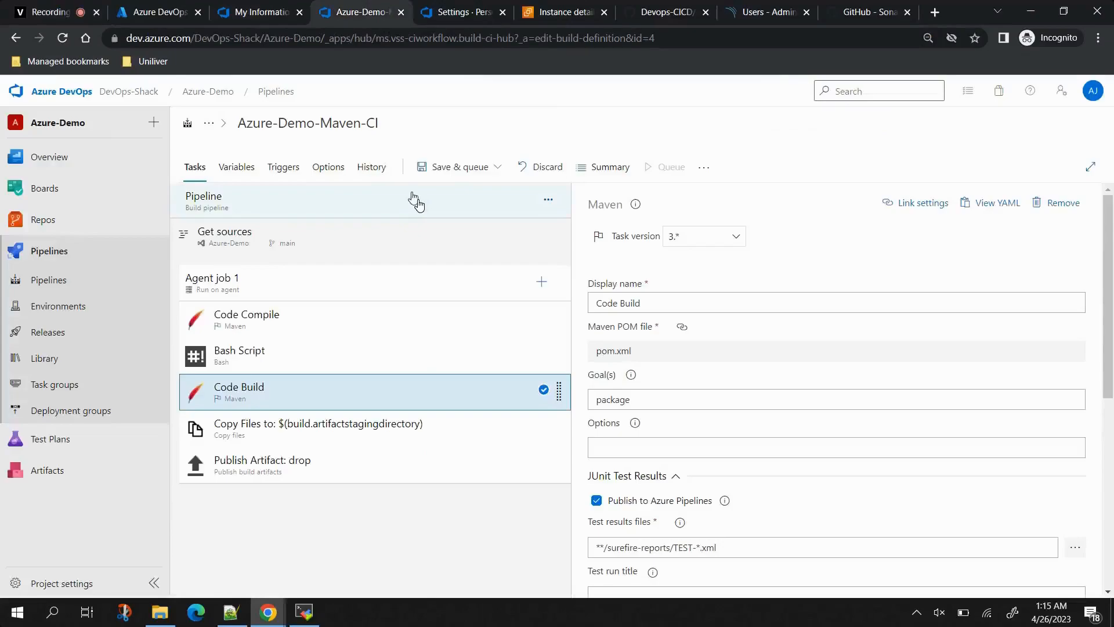
left_click(542, 282)
type("s")
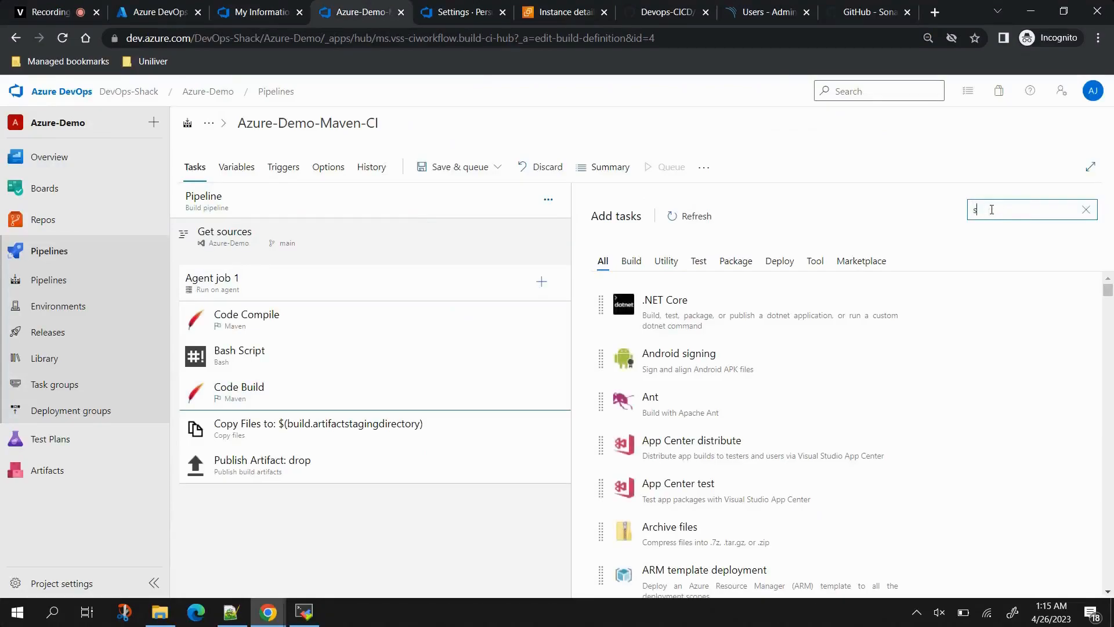
type("onar")
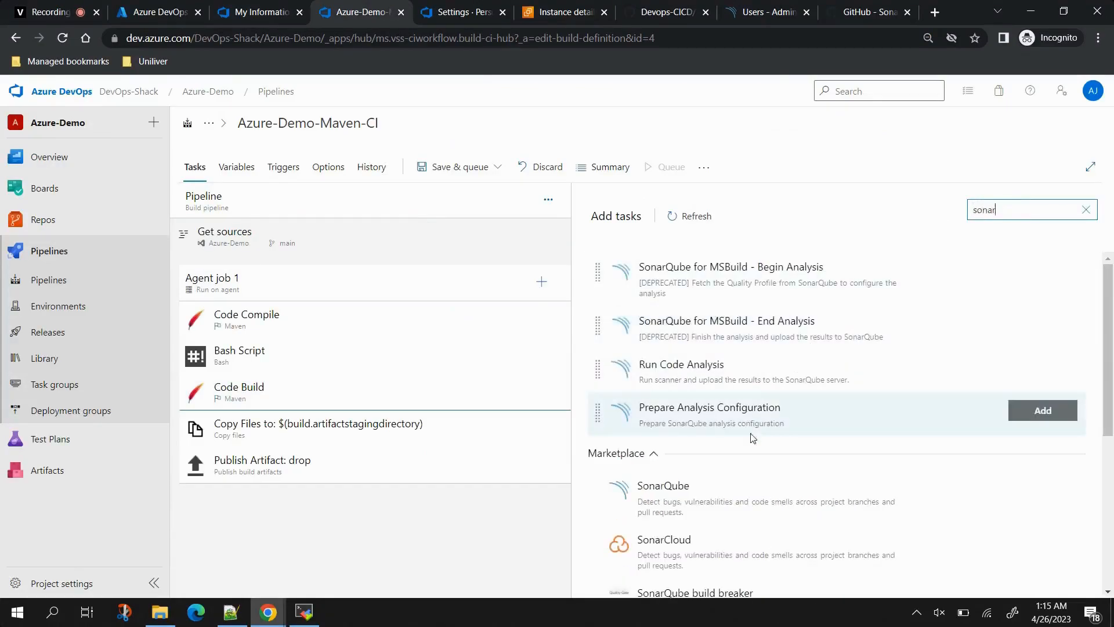
left_click(1040, 417)
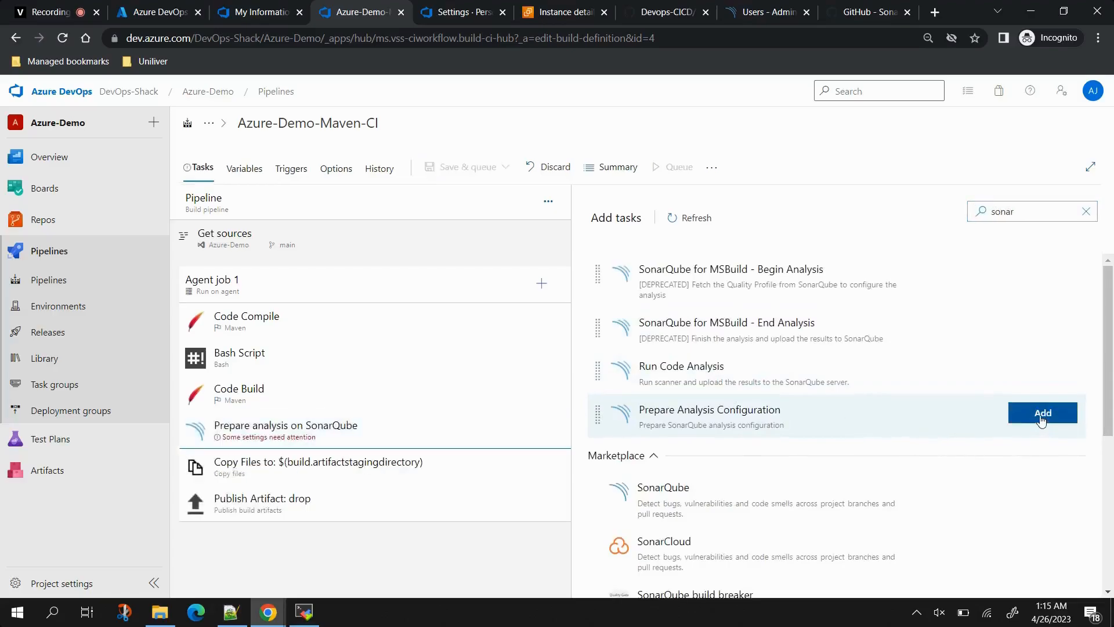
left_click_drag(1039, 368, 497, 431)
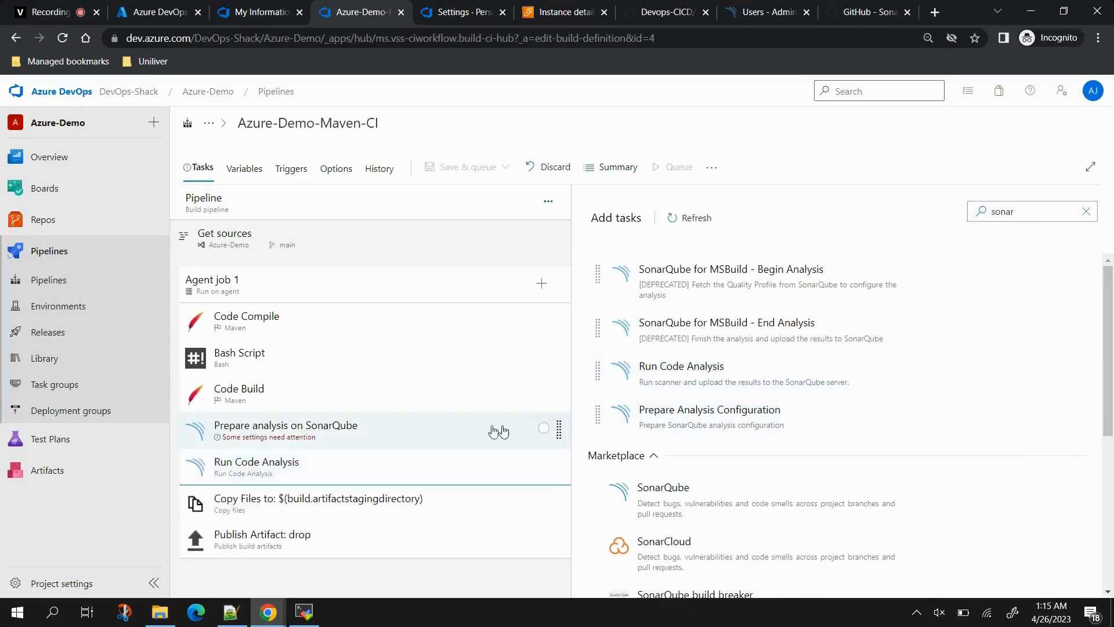
left_click(427, 430)
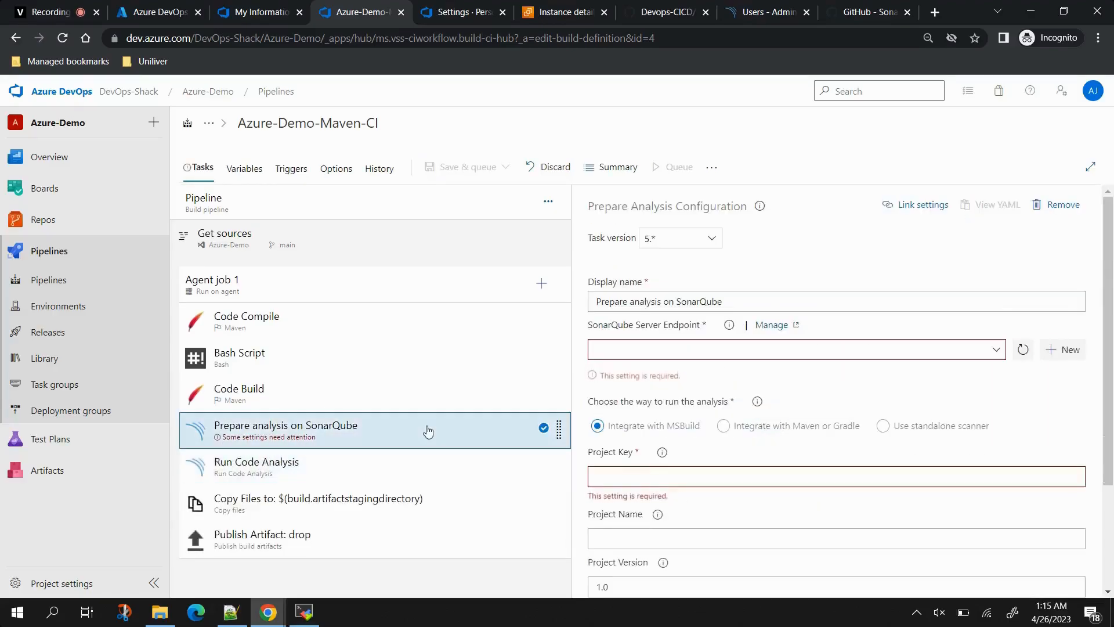
left_click(1060, 351)
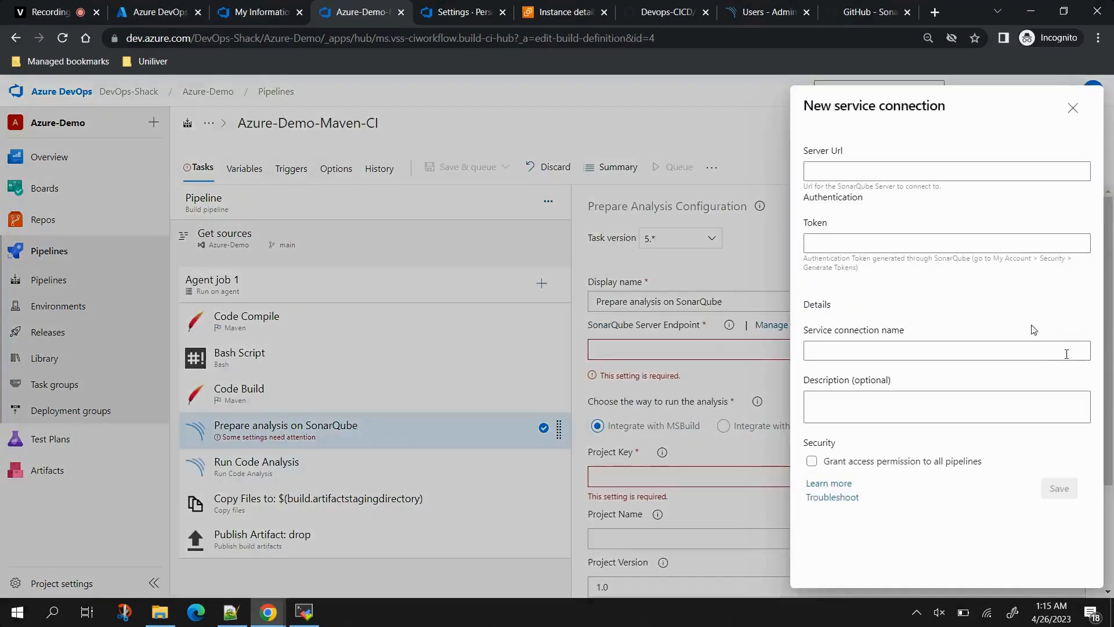
left_click(845, 169)
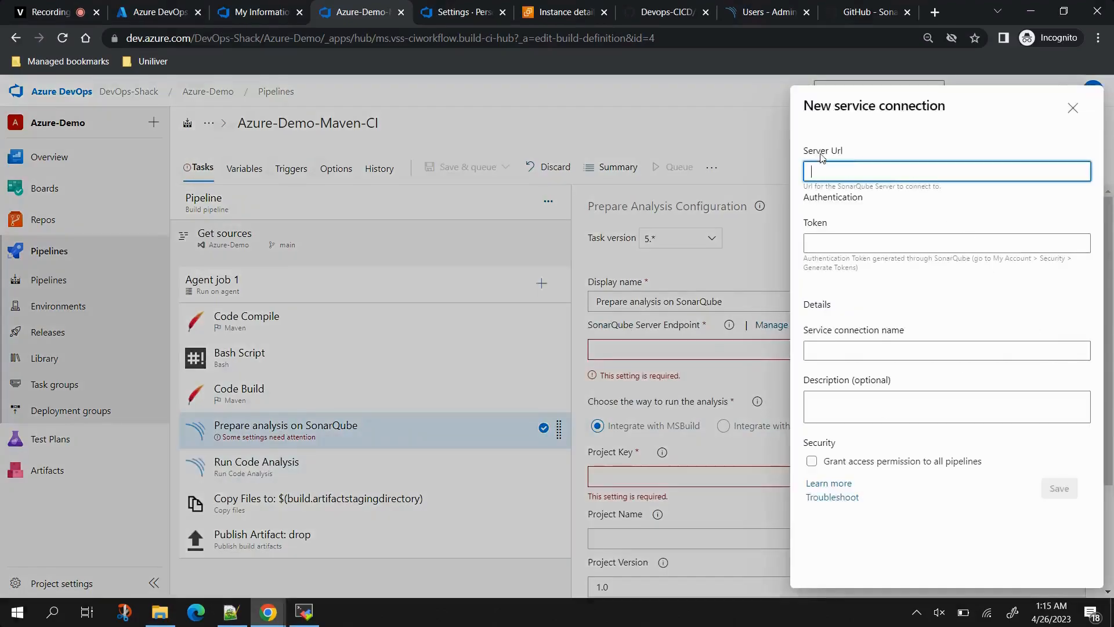
left_click(758, 21)
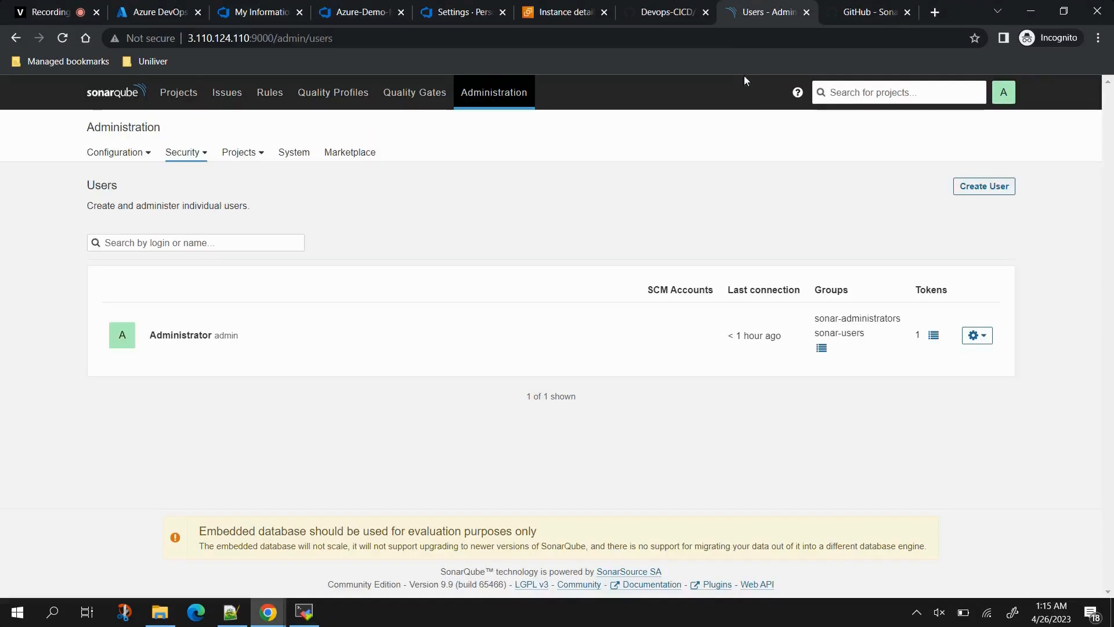
left_click_drag(275, 37, 188, 38)
key("ctrl+c")
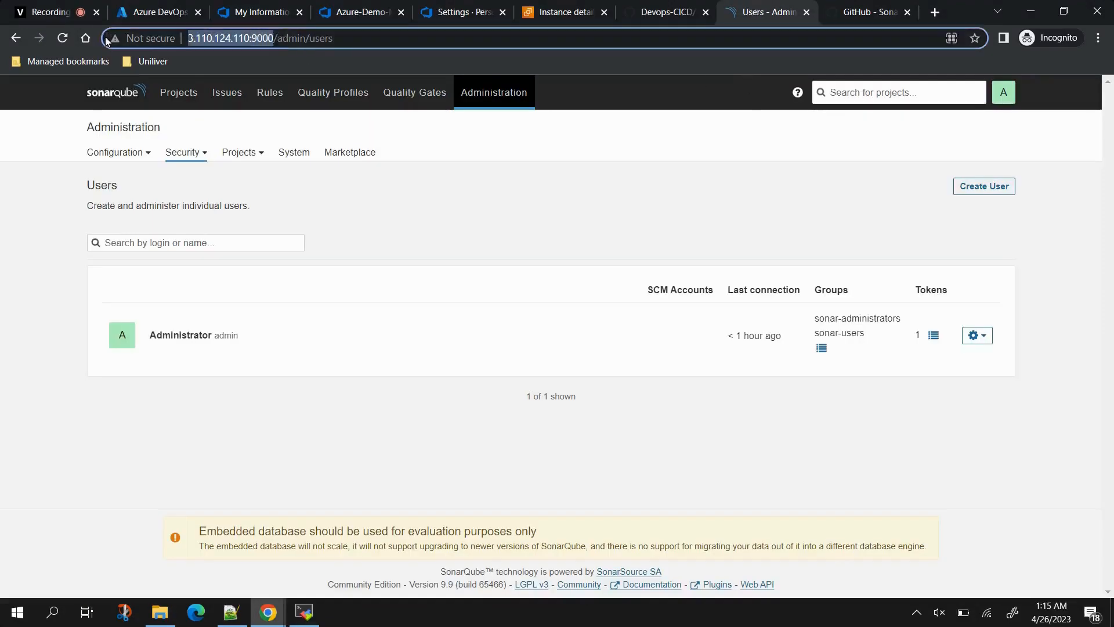
left_click(390, 6)
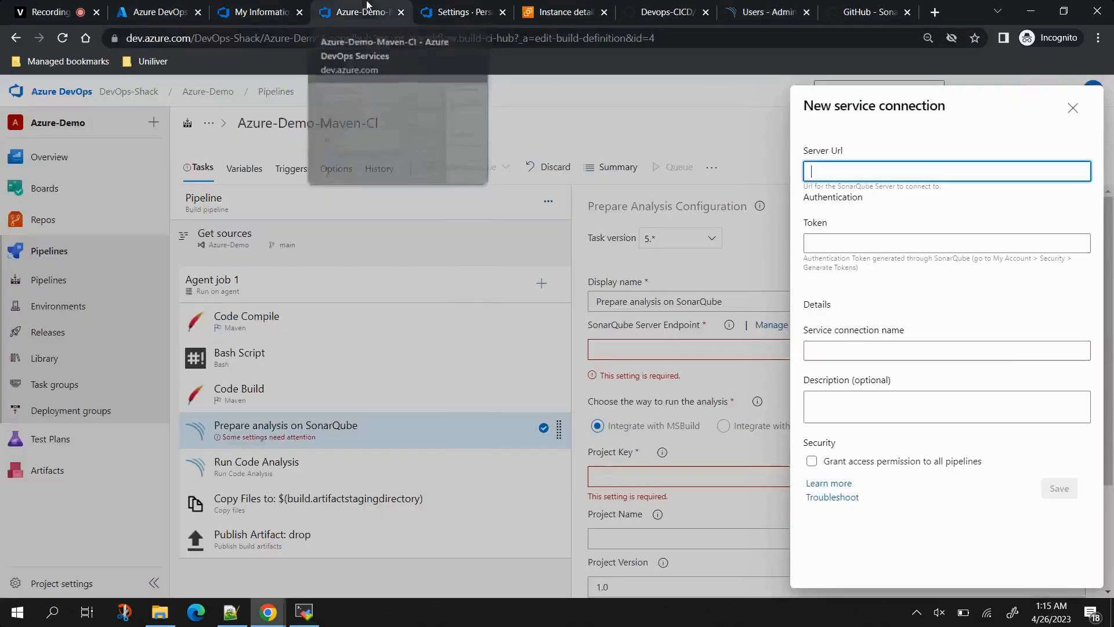
key("ctrl+v")
left_click(868, 240)
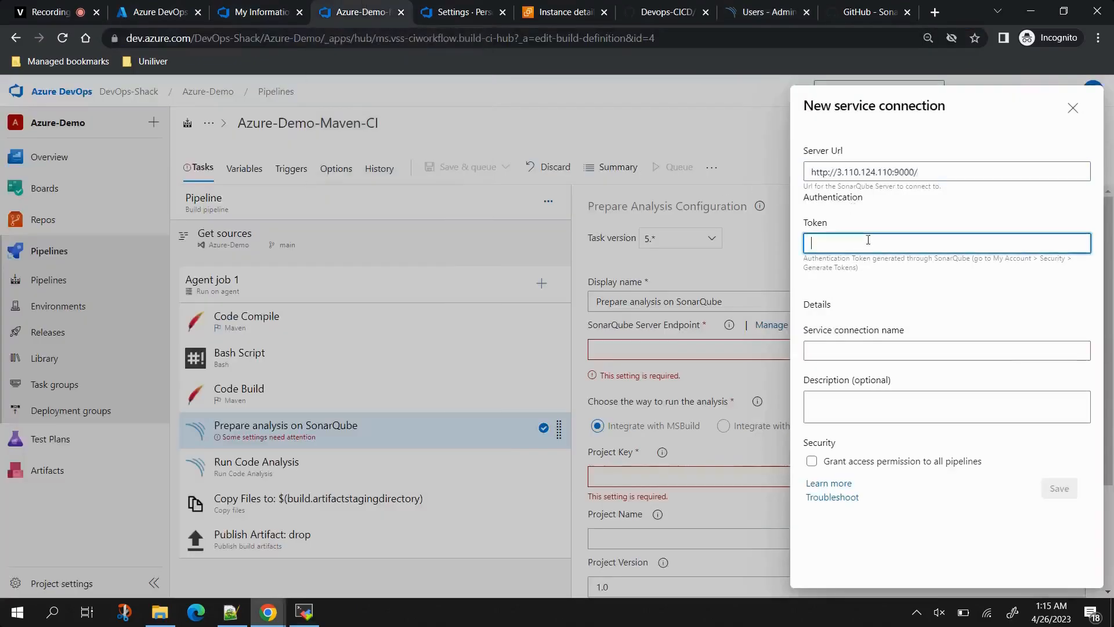
left_click(765, 12)
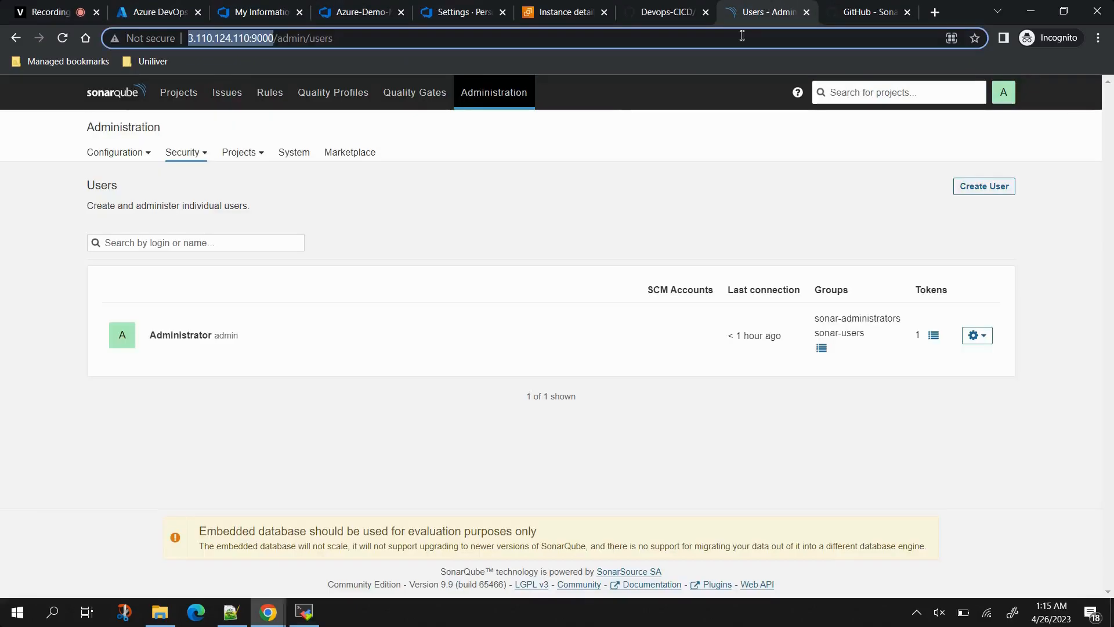
Step: Generate an Administrator SonarQube token named t2 and paste it into the connection's Token field
left_click(199, 158)
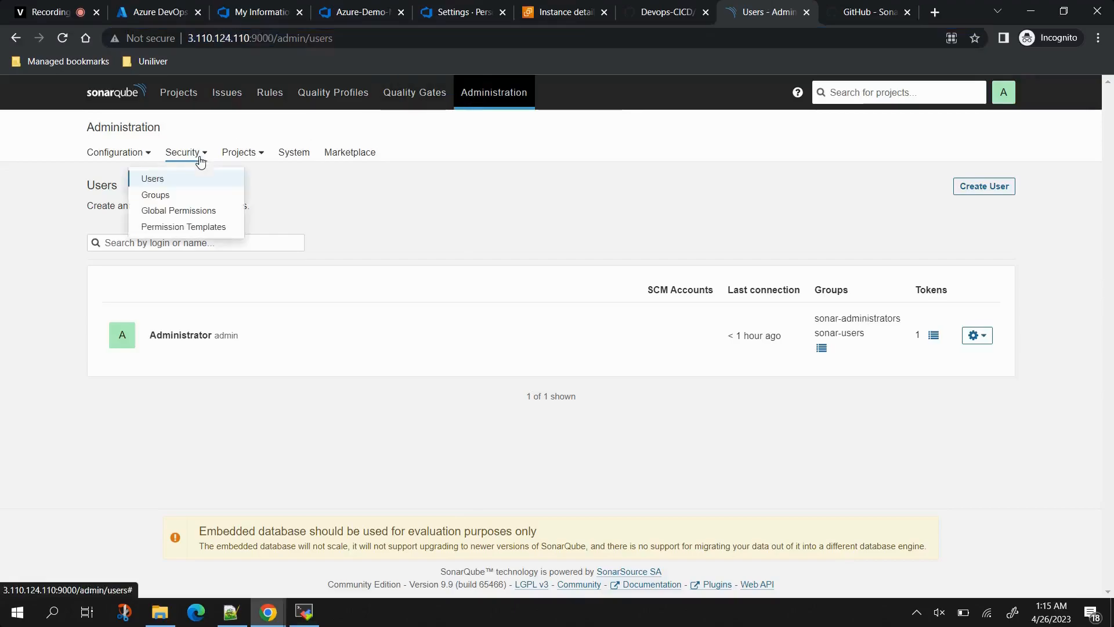
left_click(934, 334)
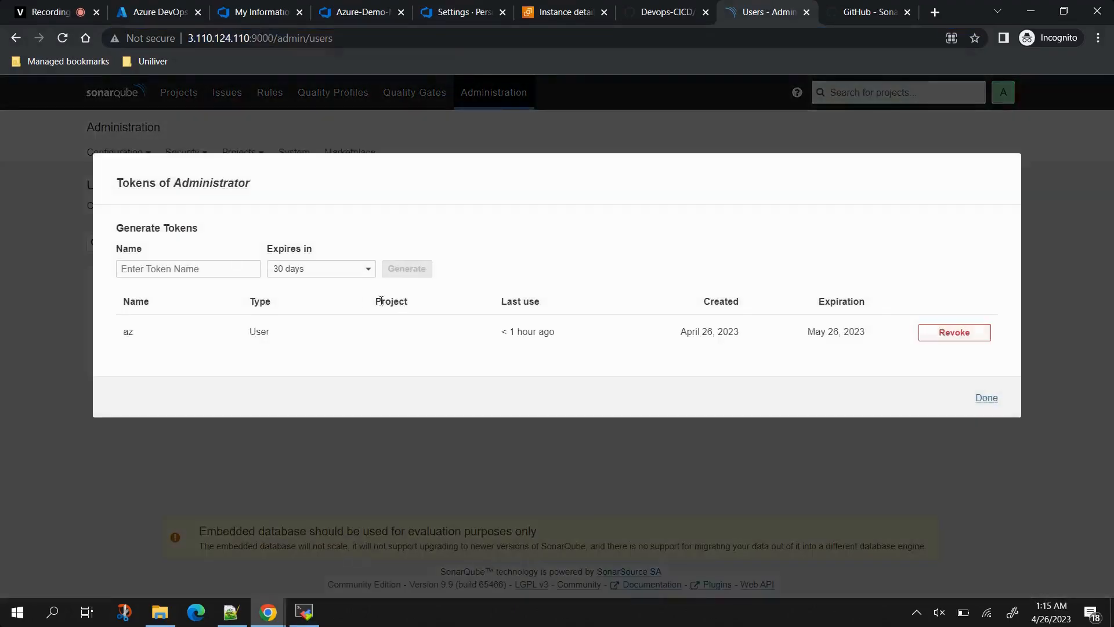
left_click(217, 267)
type("t2")
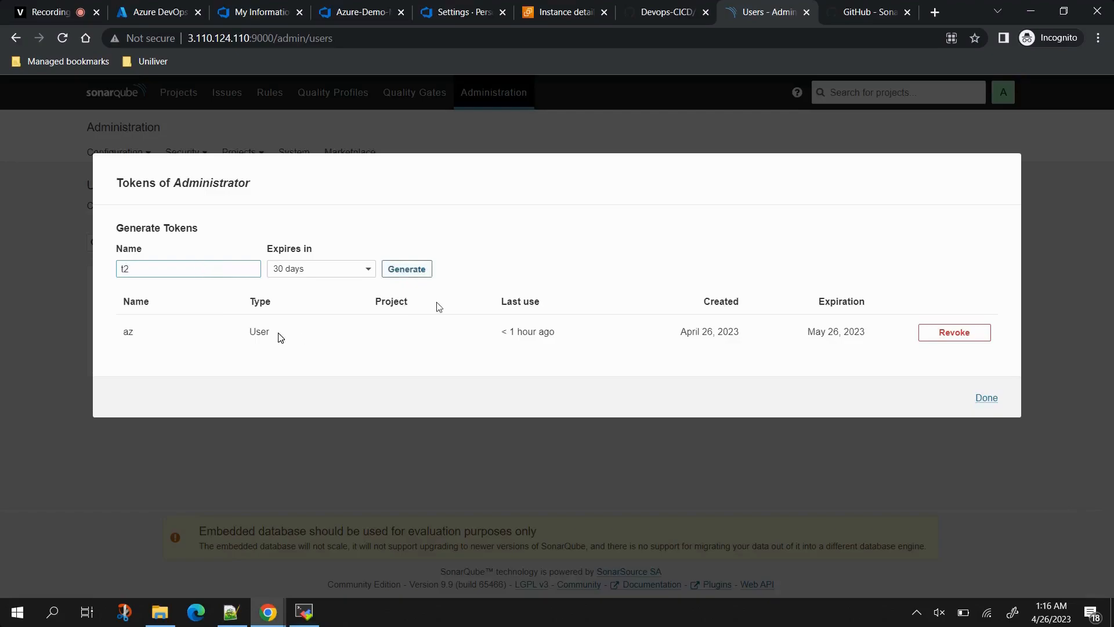
left_click(406, 269)
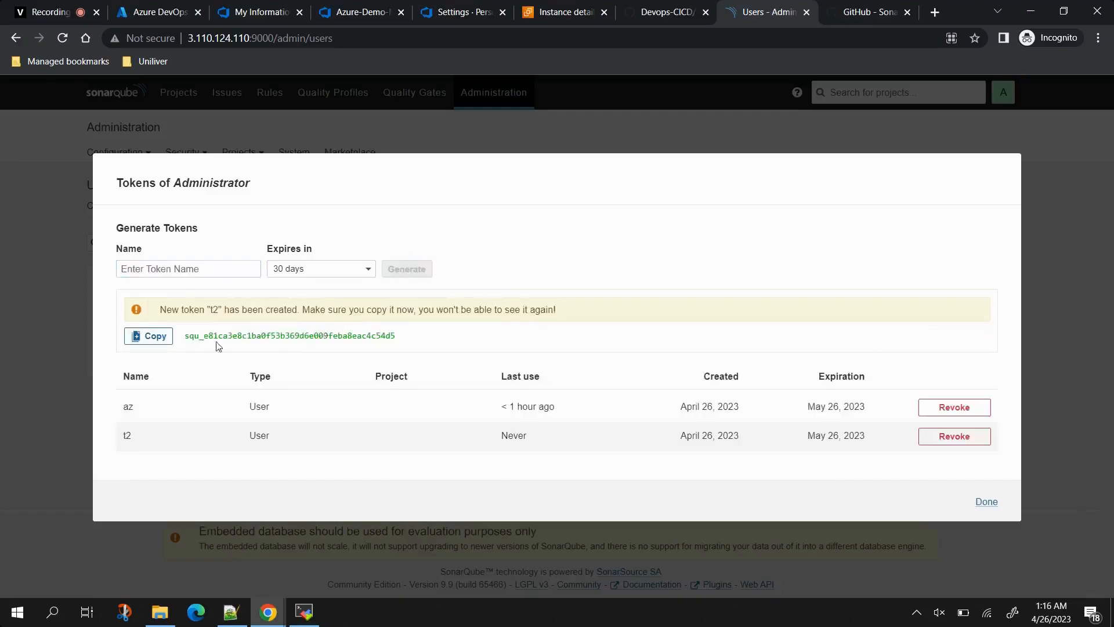
left_click(166, 341)
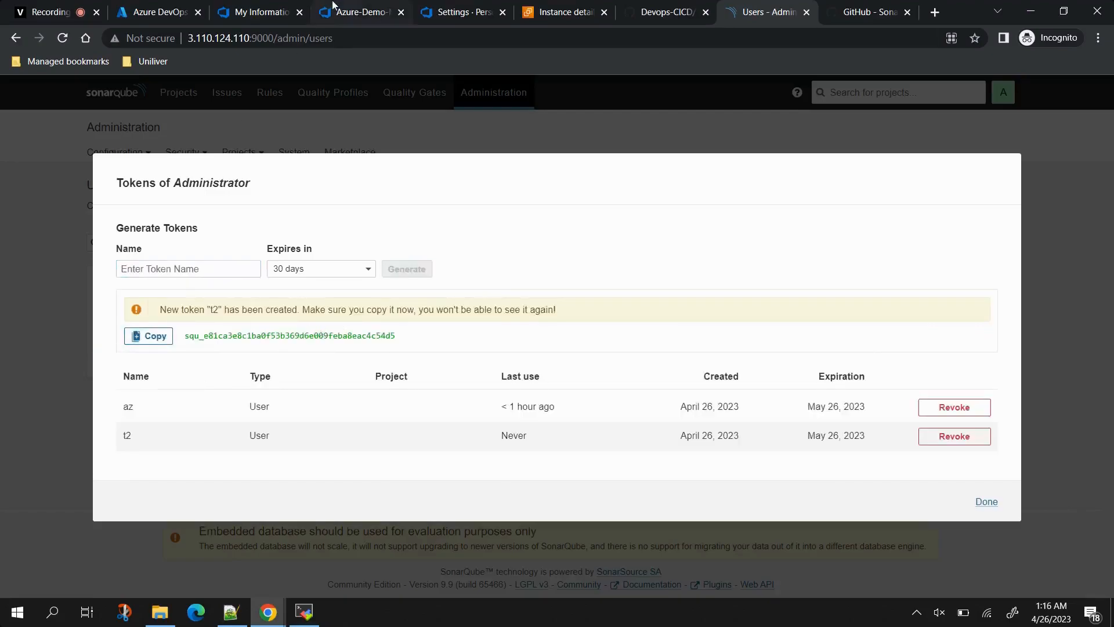
left_click(354, 12)
key("ctrl+v")
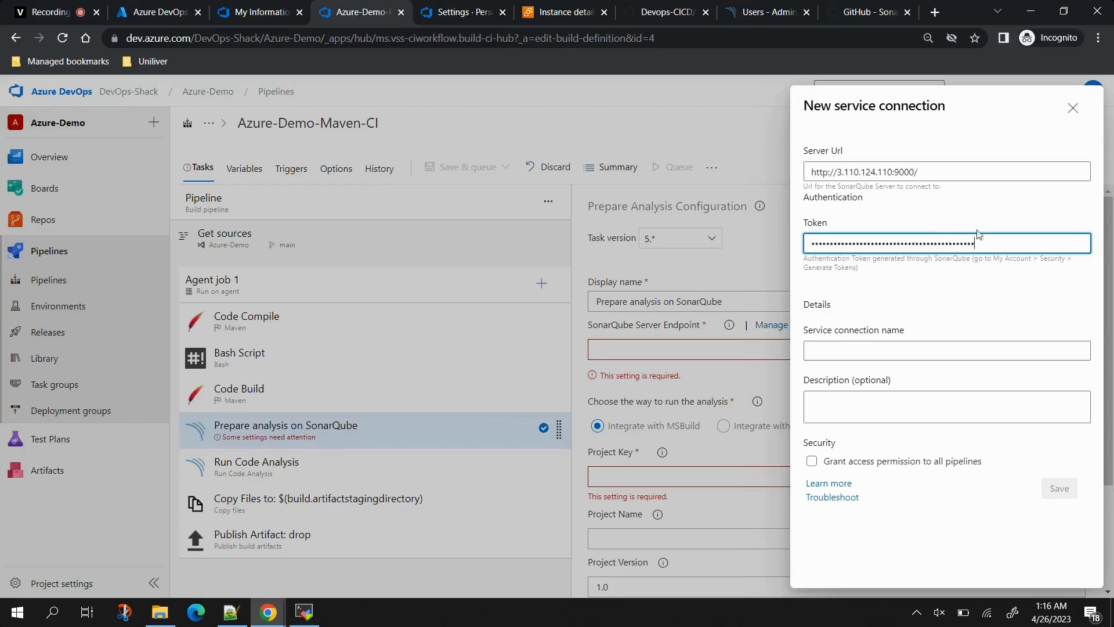
Step: Name the connection son-con, grant access to all pipelines, and save it
left_click(920, 352)
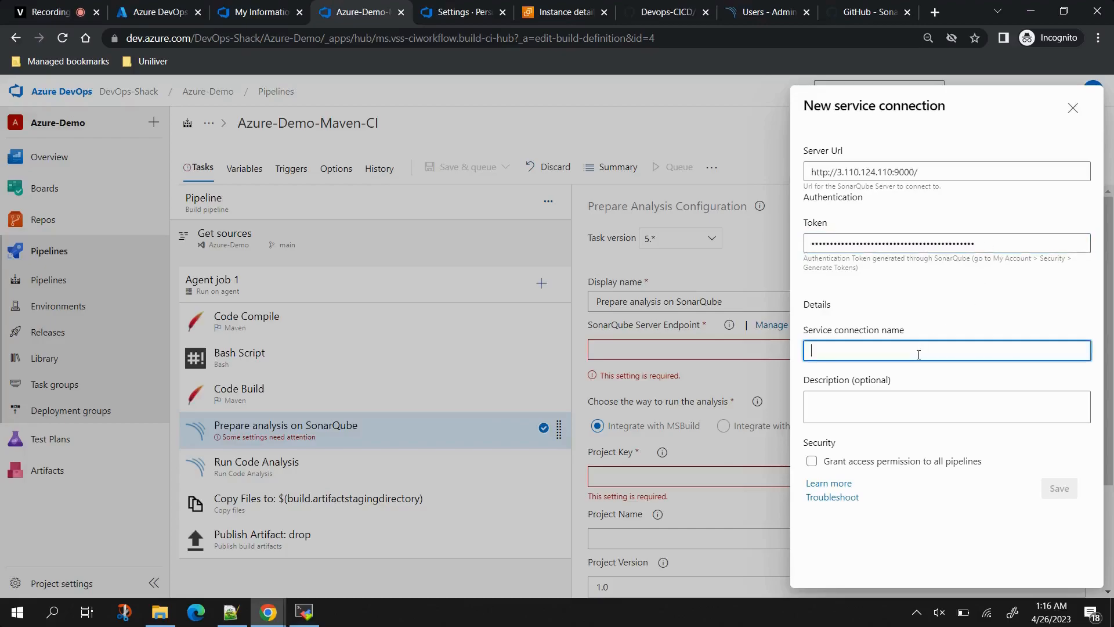
type("son-con")
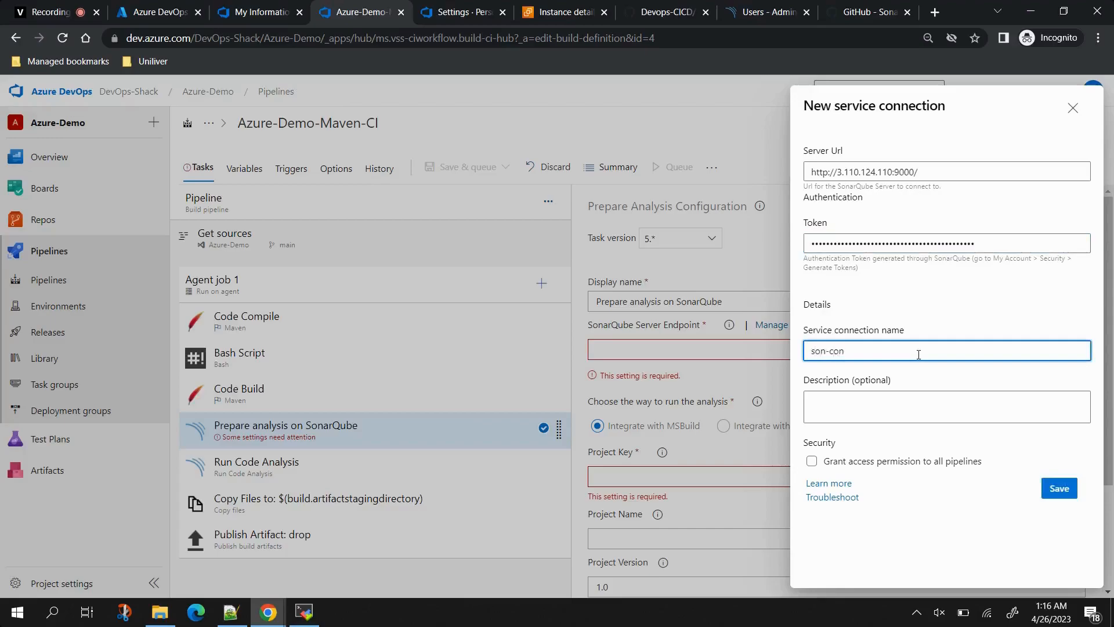
left_click(811, 461)
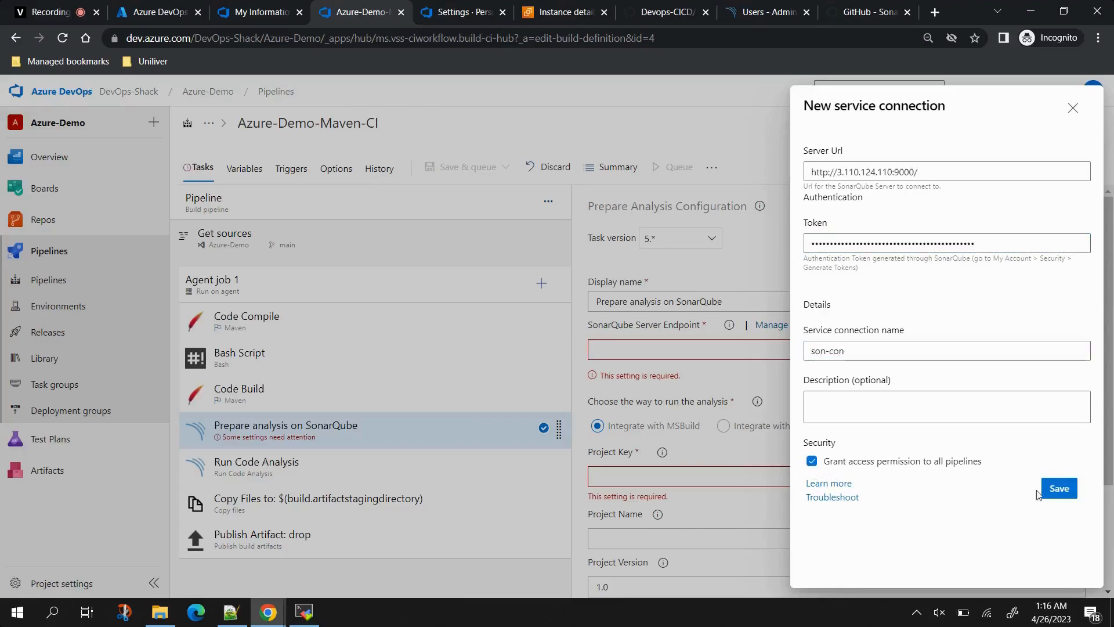
left_click(1059, 488)
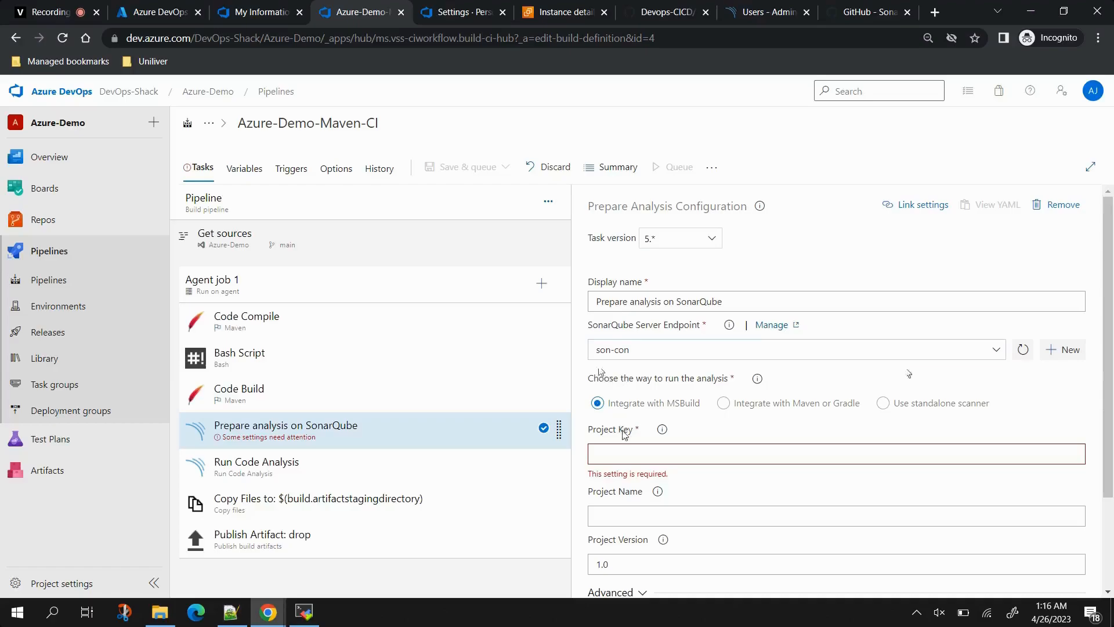
Step: Switch the Prepare analysis task to the standalone scanner with manually provided configuration
scroll(843, 416, "down", 2)
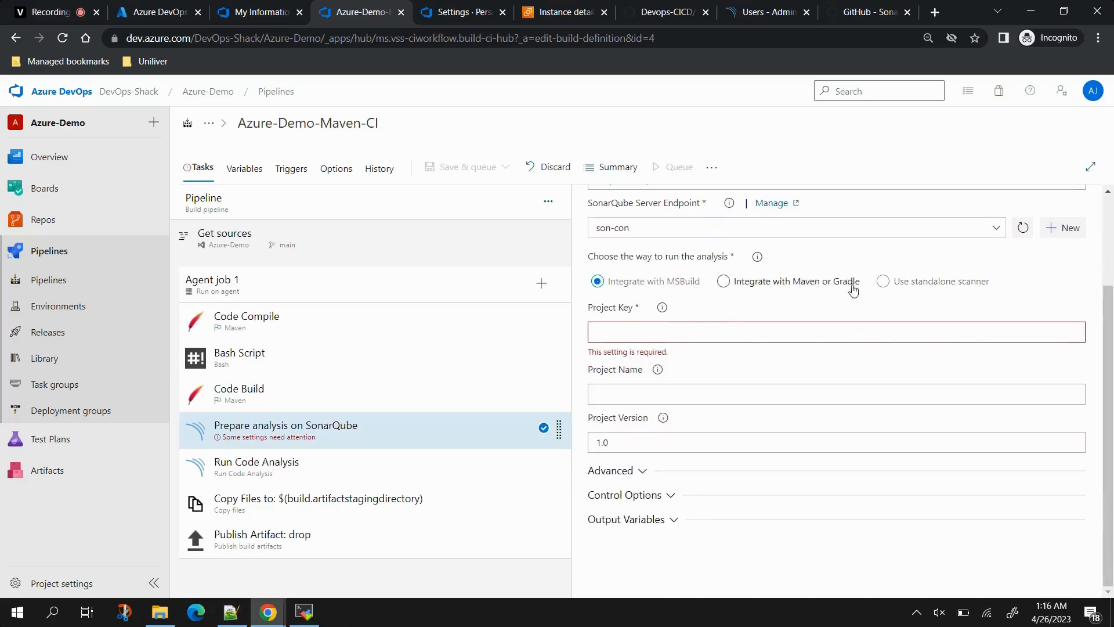
left_click(725, 282)
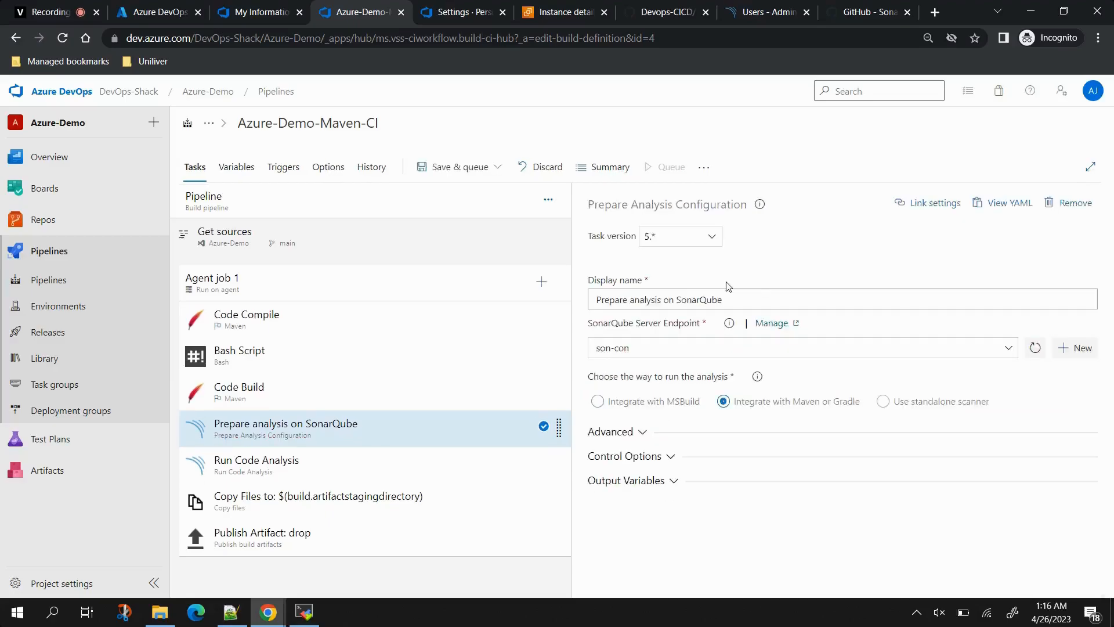
left_click(883, 403)
scroll(876, 405, "down", 1)
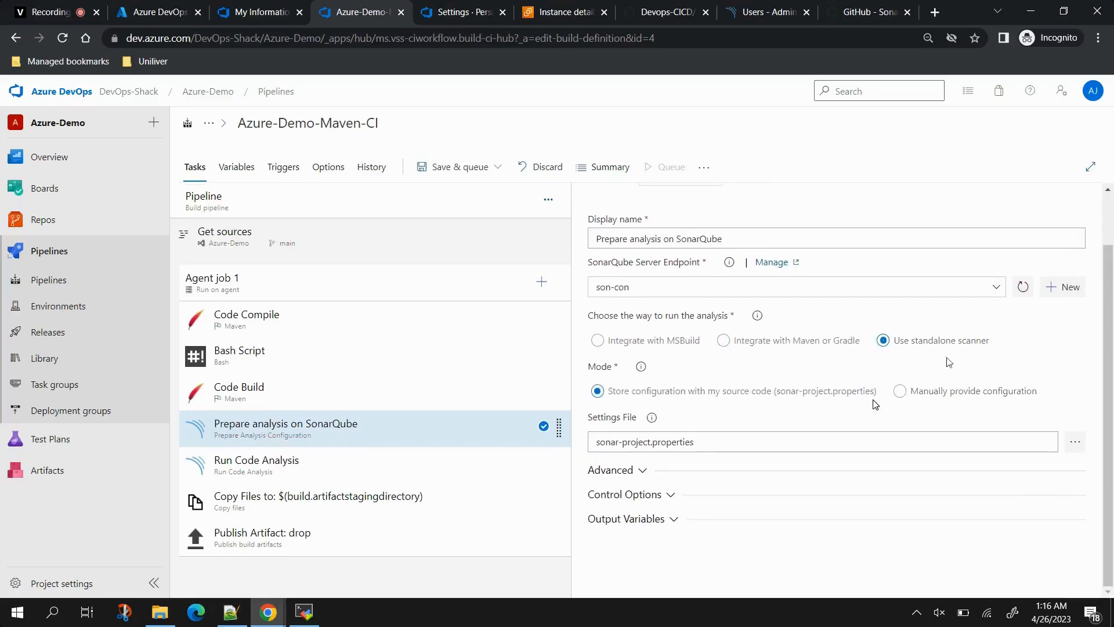
left_click(900, 393)
Step: Set both Project Key and Project Name to Az-Demo and expand the Advanced settings
scroll(681, 315, "down", 3)
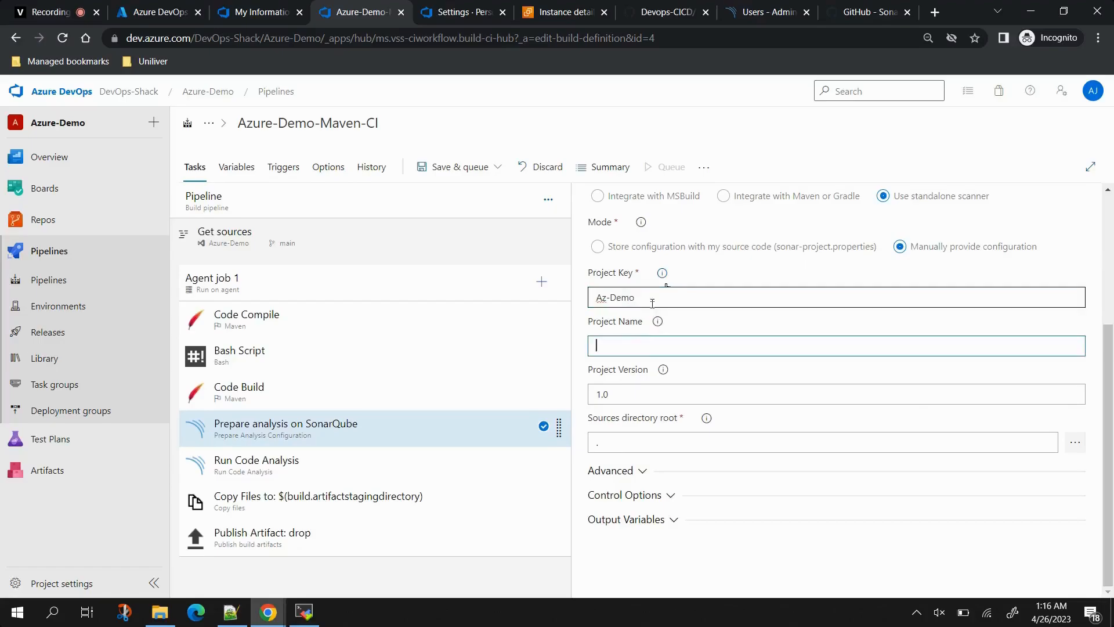
left_click_drag(650, 298, 572, 297)
left_click(635, 338)
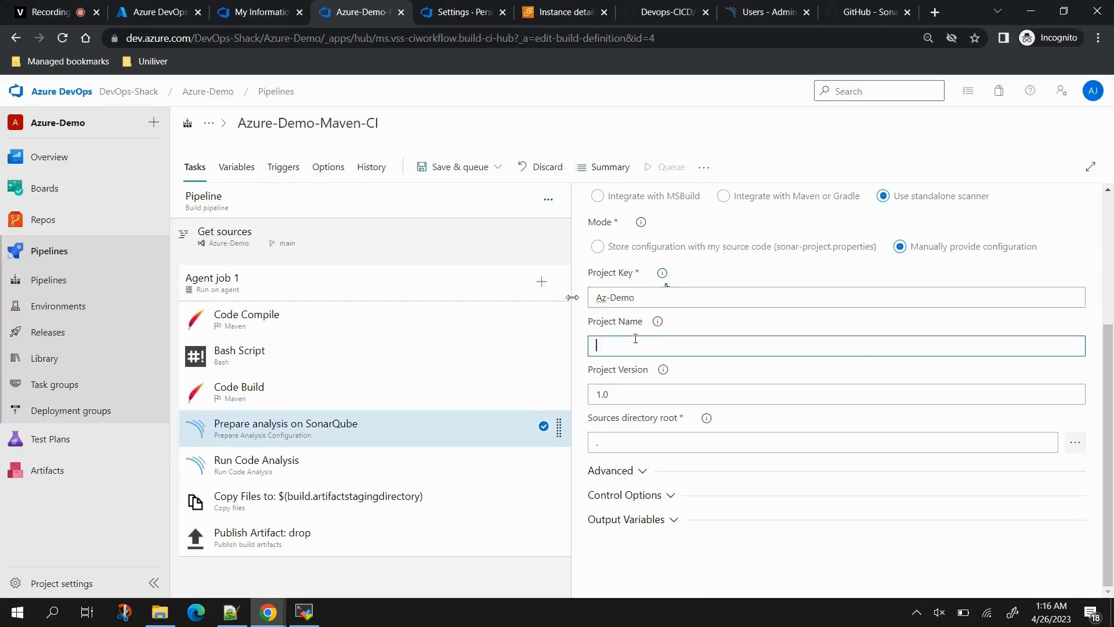
key("ctrl+v")
left_click(608, 445)
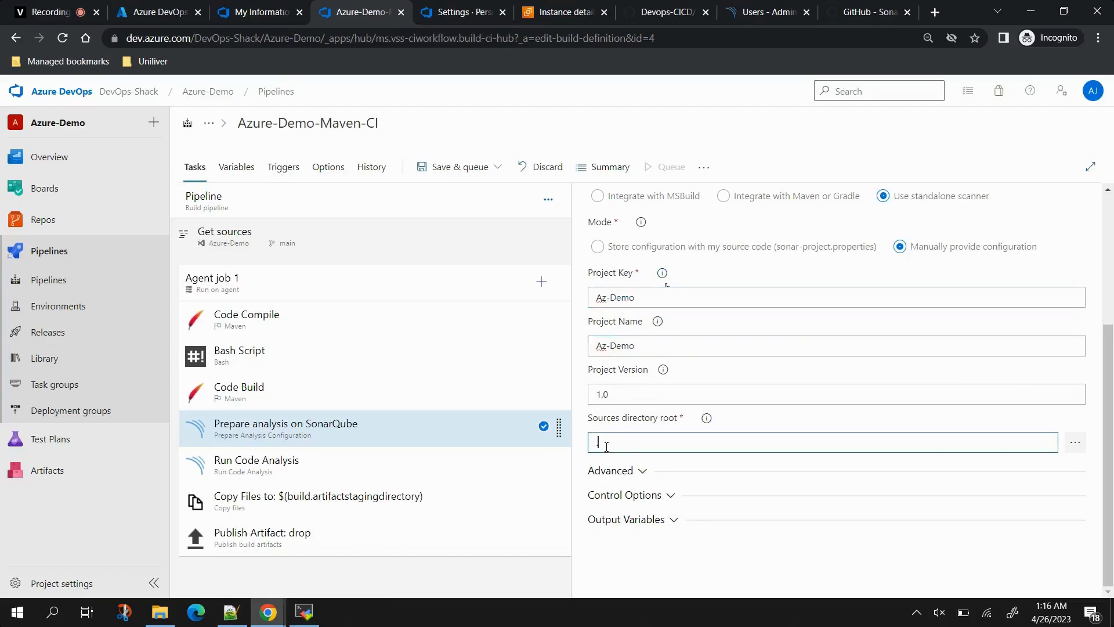
left_click(640, 475)
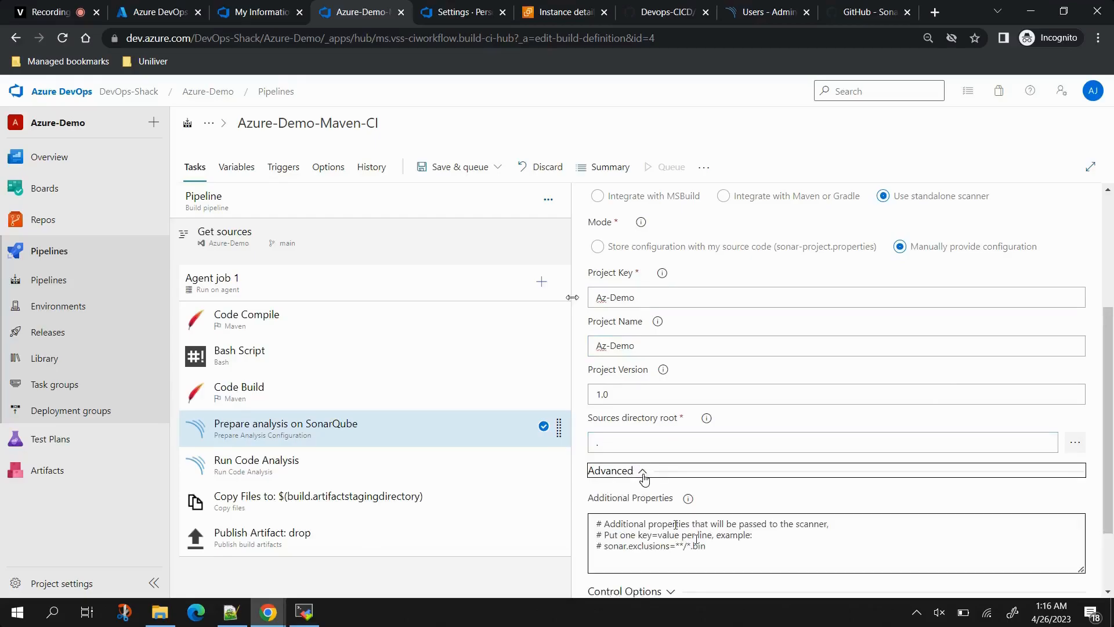
Step: Reduce Additional Properties to a single empty sonar.java.binaries= line
left_click_drag(604, 550, 593, 511)
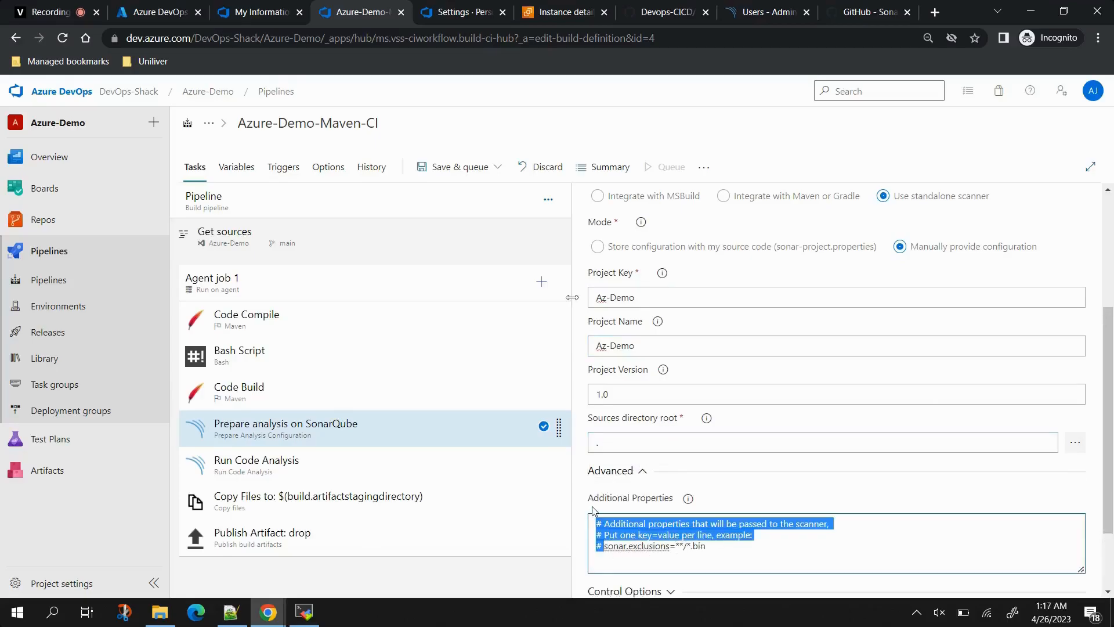
key("BackSpace")
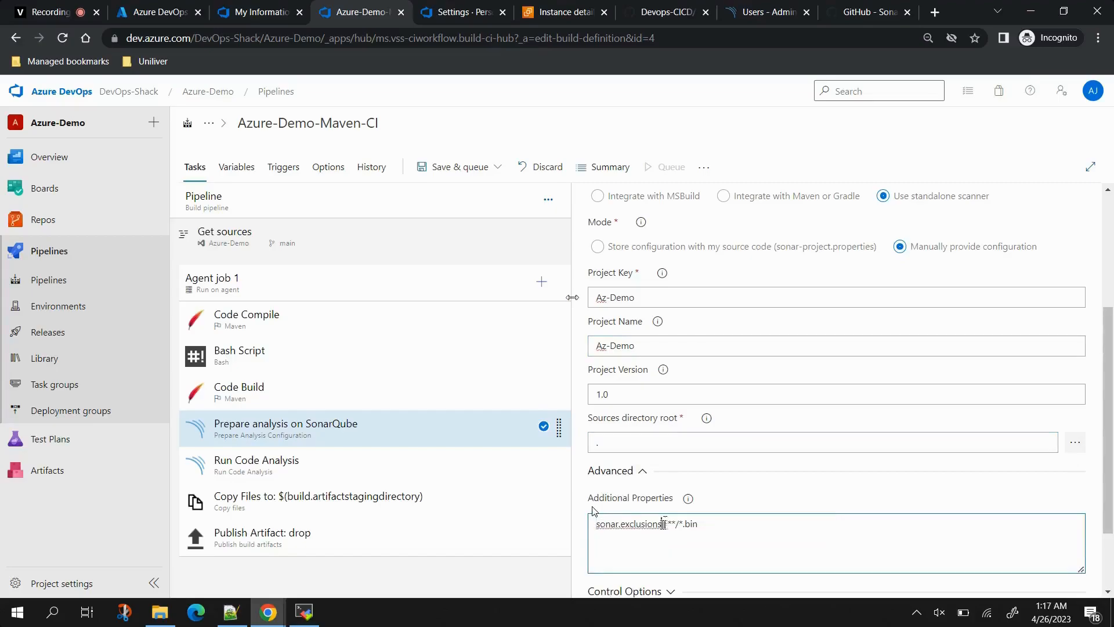
key("BackSpace")
key("BackSpace")
key("BackSpace")
key("BackSpace")
key("BackSpace")
key("BackSpace")
key("BackSpace")
key("BackSpace")
key("BackSpace")
key("BackSpace")
type("java.binaries")
left_click_drag(677, 525, 737, 525)
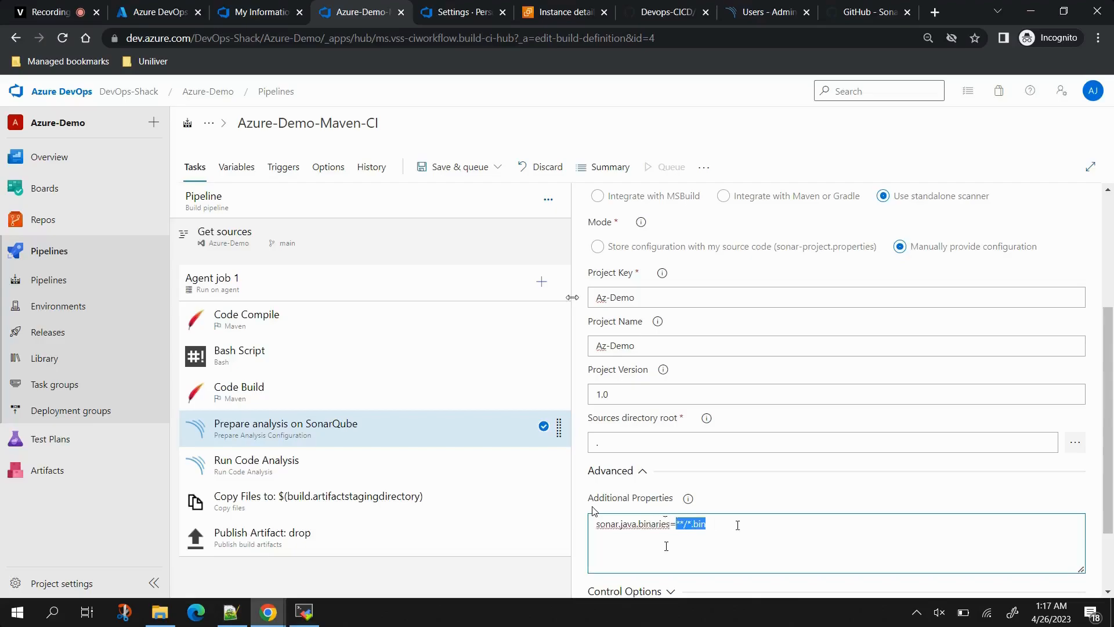
key("BackSpace")
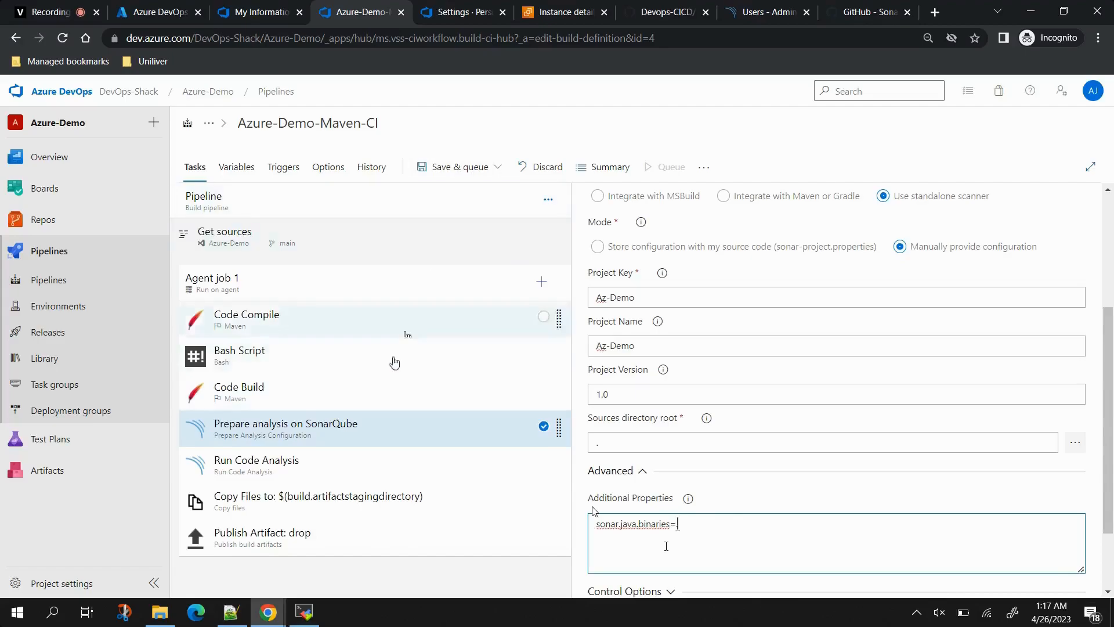
left_click(463, 465)
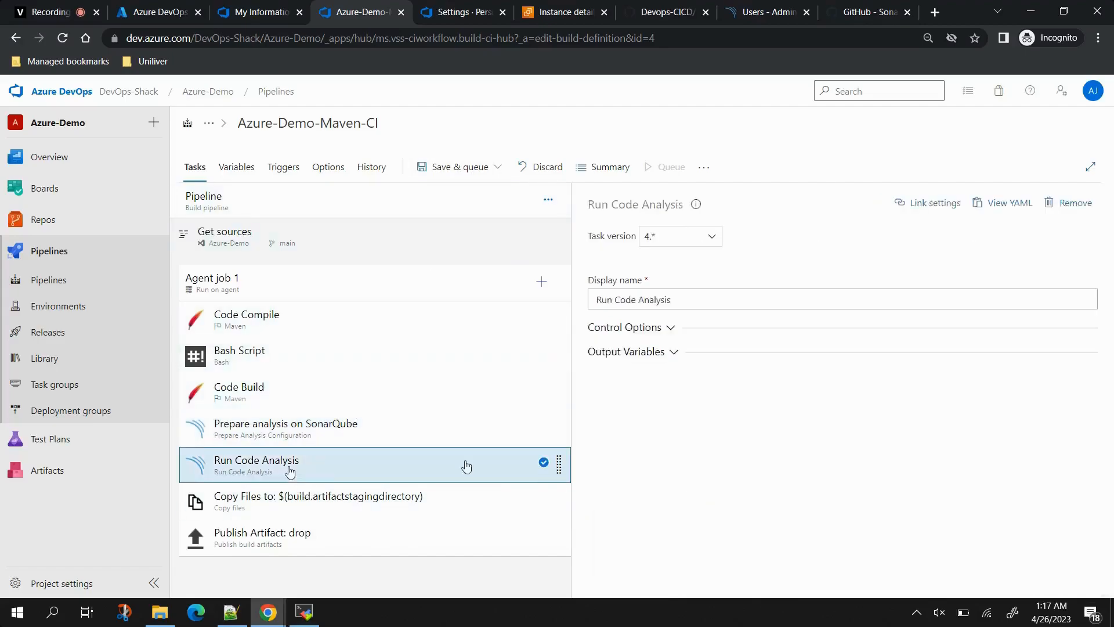
Step: Save and run the Azure-Demo-Maven-CI pipeline, then follow run #20230425.7's Agent job 1 logs
left_click(661, 330)
left_click(312, 421)
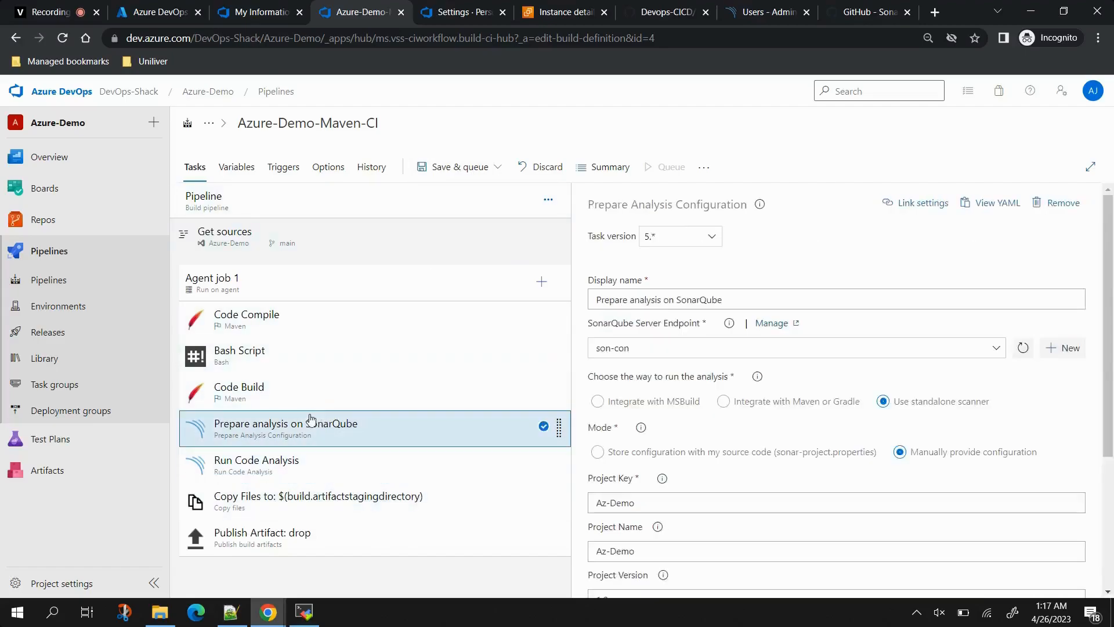
left_click(465, 167)
left_click(473, 192)
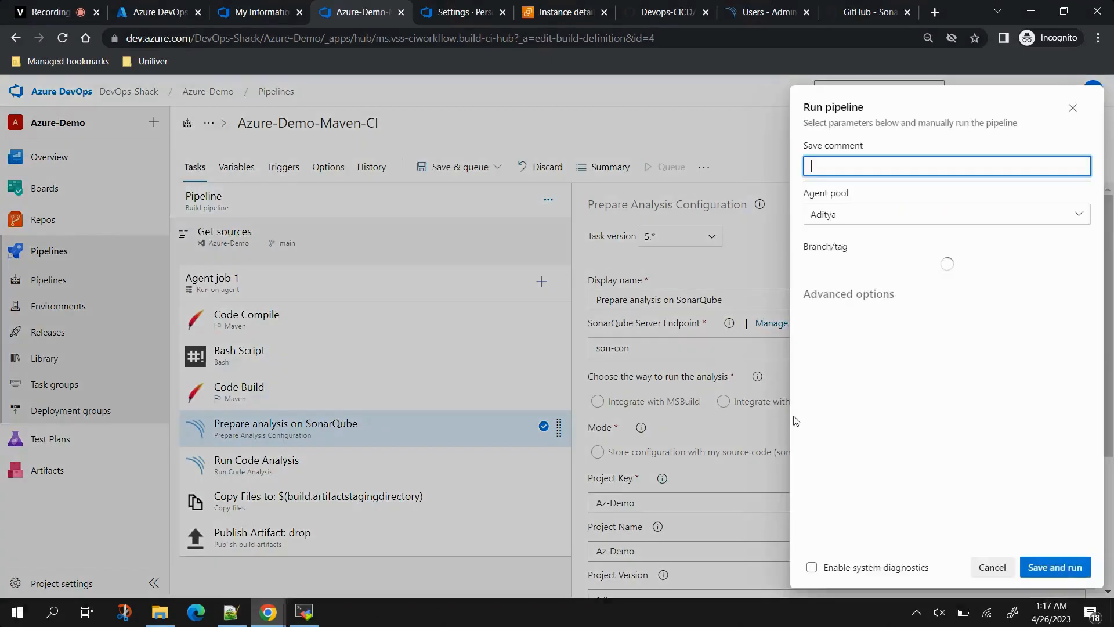
left_click(1052, 567)
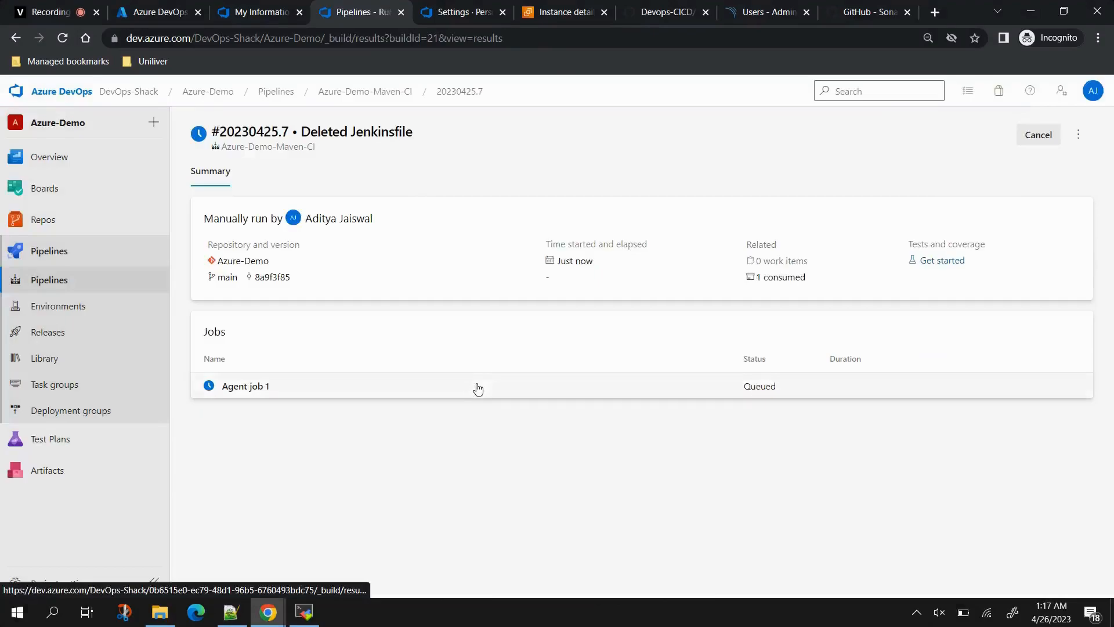
left_click(477, 387)
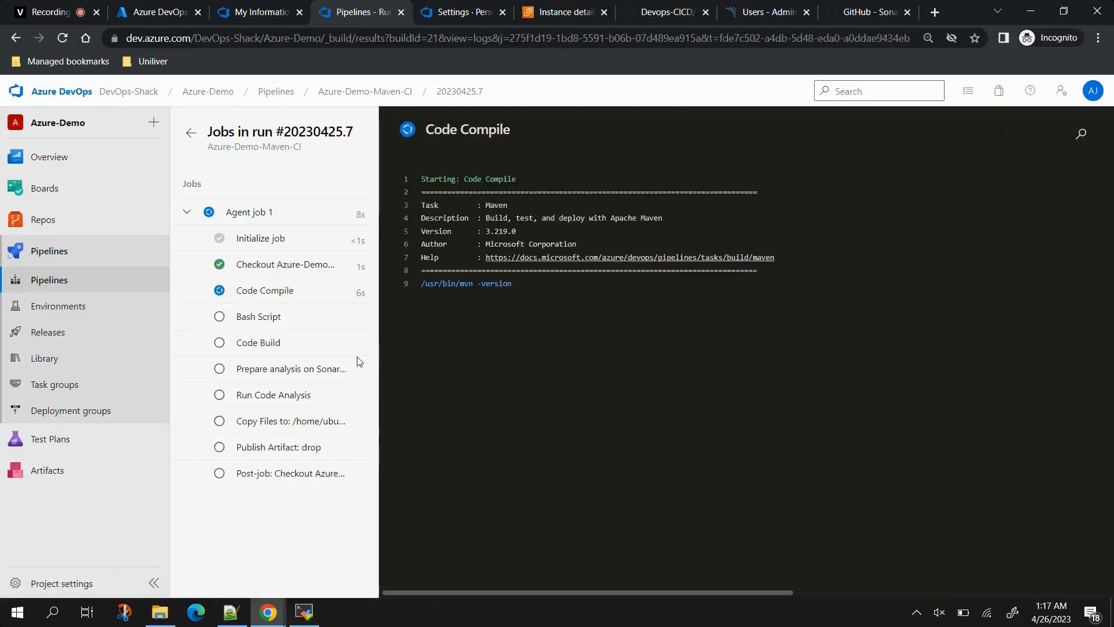
left_click(281, 296)
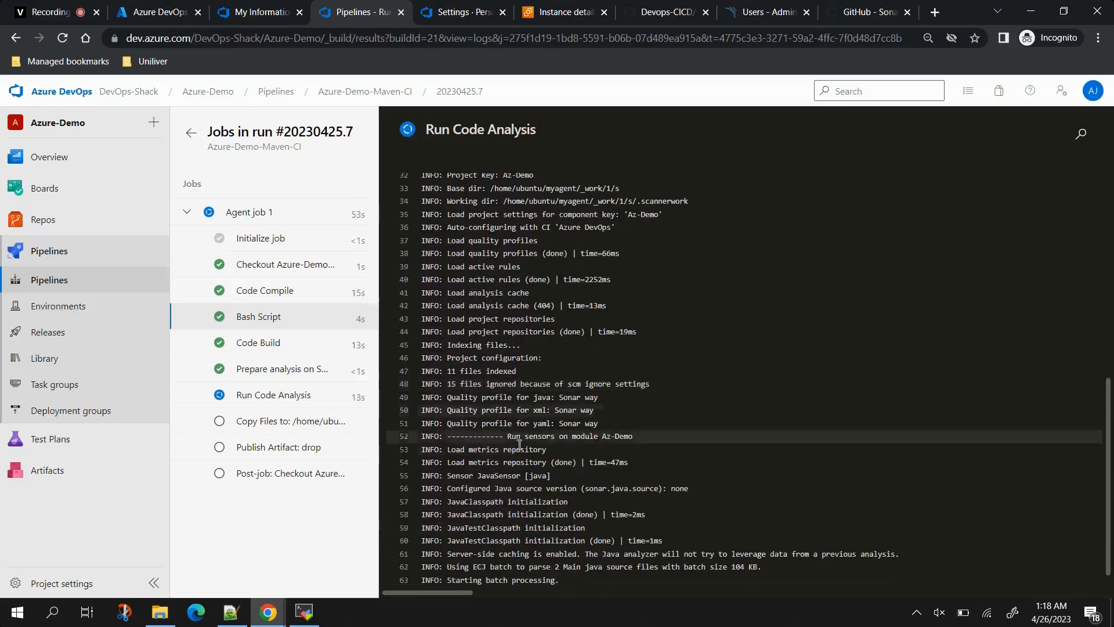
Step: Confirm the Run Code Analysis log ends in ANALYSIS SUCCESSFUL, then close SonarQube's Tokens dialog
left_click_drag(772, 11, 577, 13)
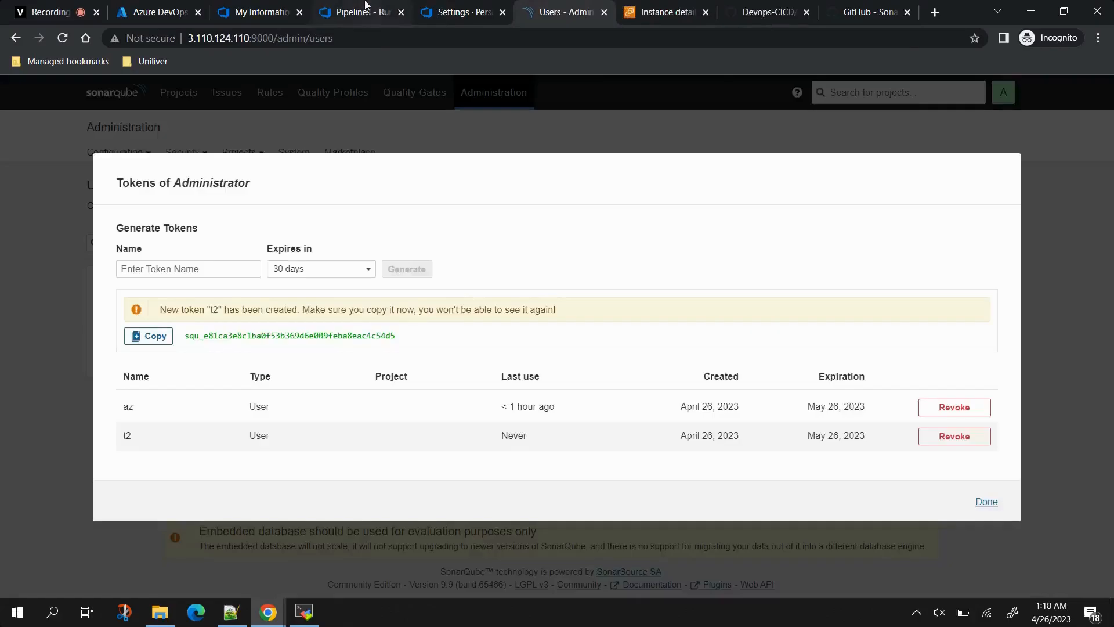
left_click(364, 8)
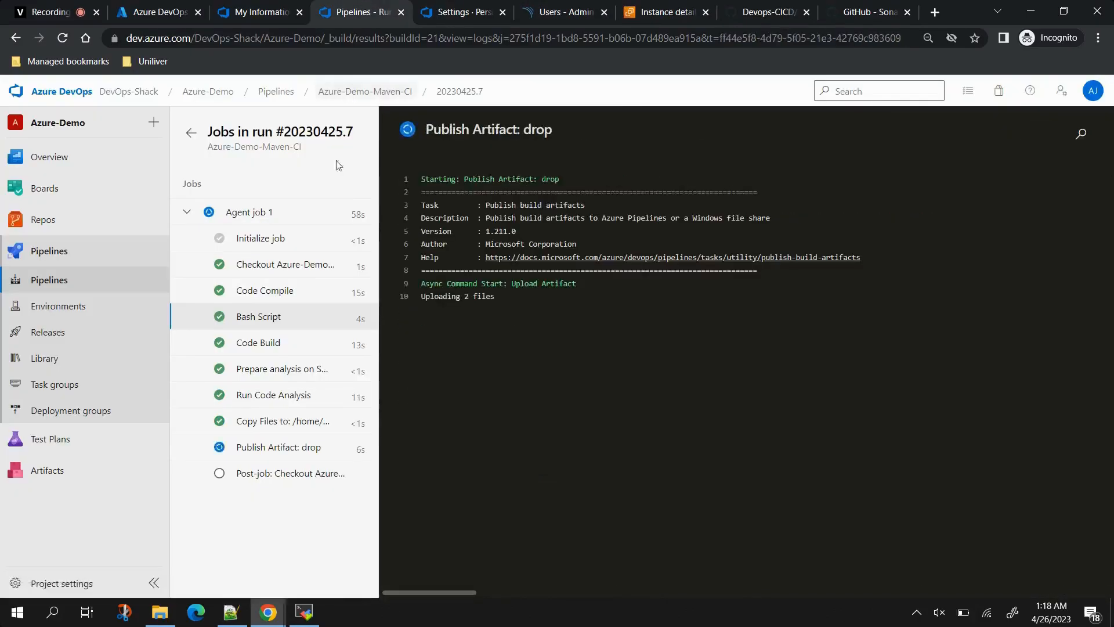
left_click(274, 400)
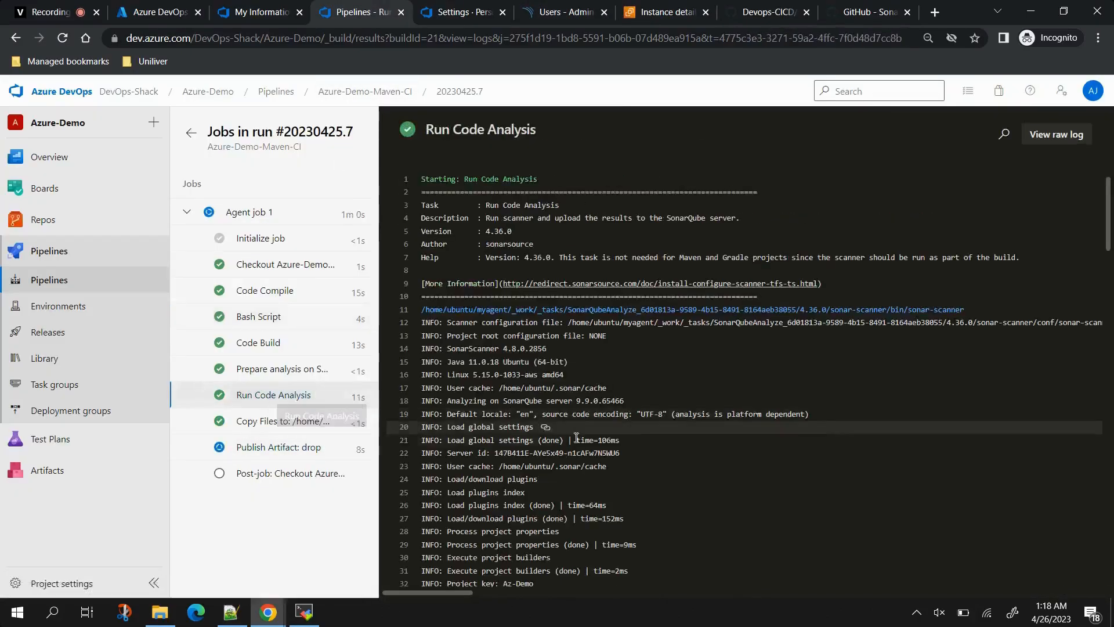
scroll(576, 441, "down", 20)
scroll(576, 441, "down", 4)
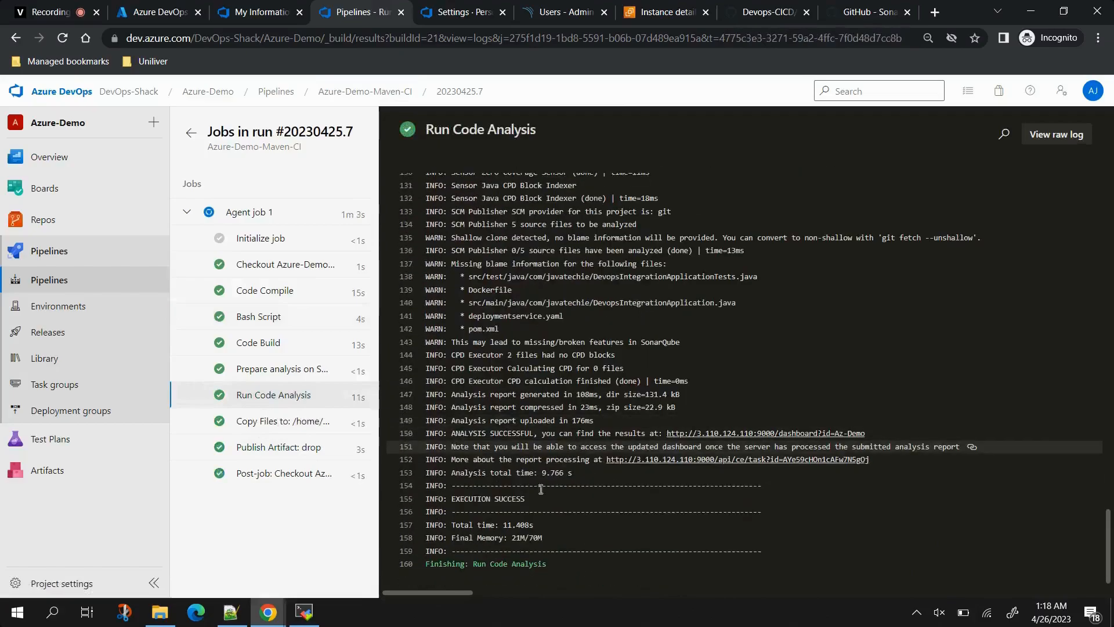
left_click(553, 8)
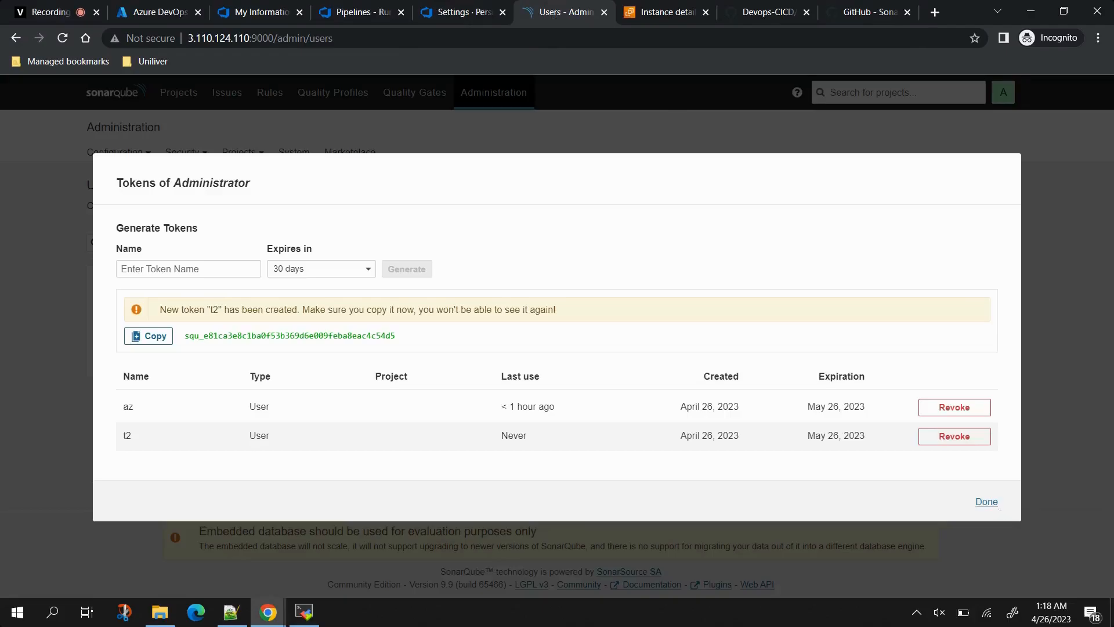
left_click(985, 499)
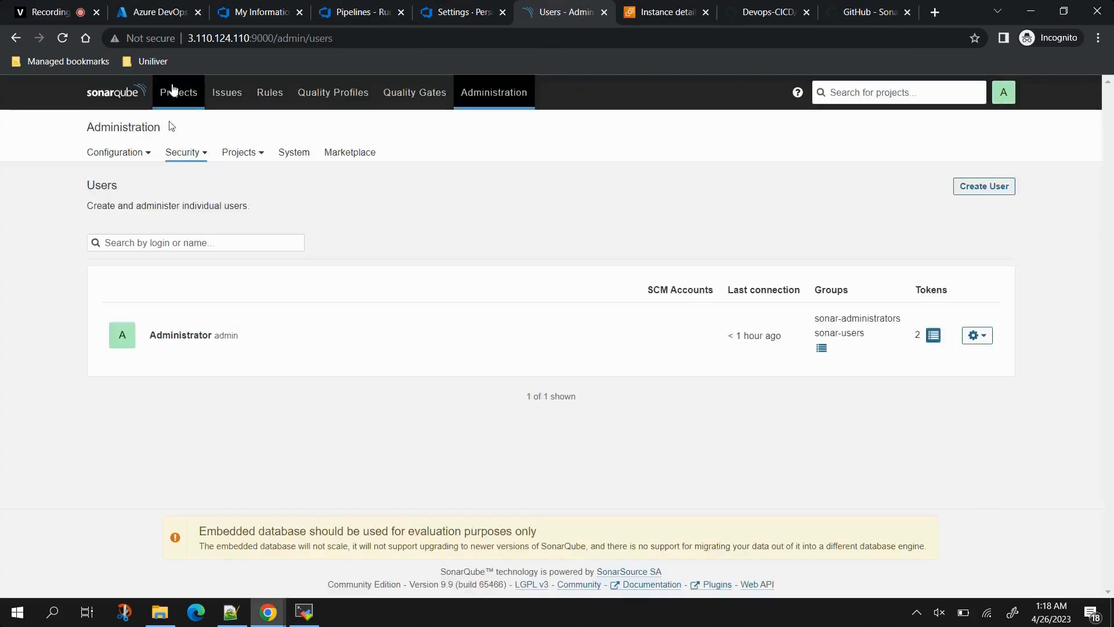
Step: Check Az-Demo shows Passed with a fresh analysis date, then return to run #20230425.7's summary
left_click(173, 92)
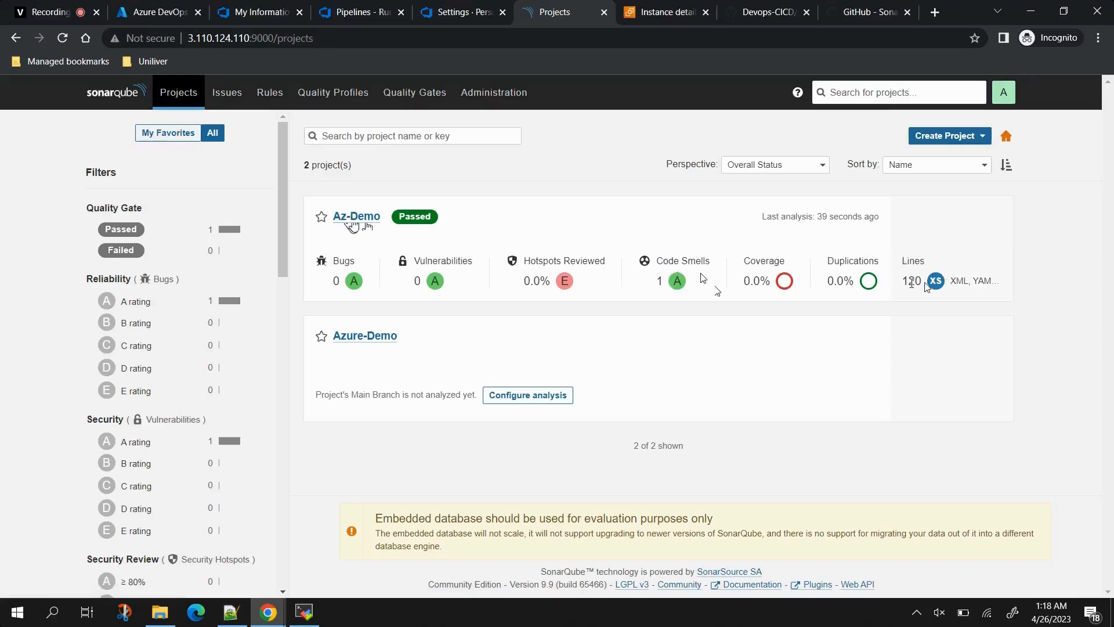
left_click_drag(764, 216, 878, 217)
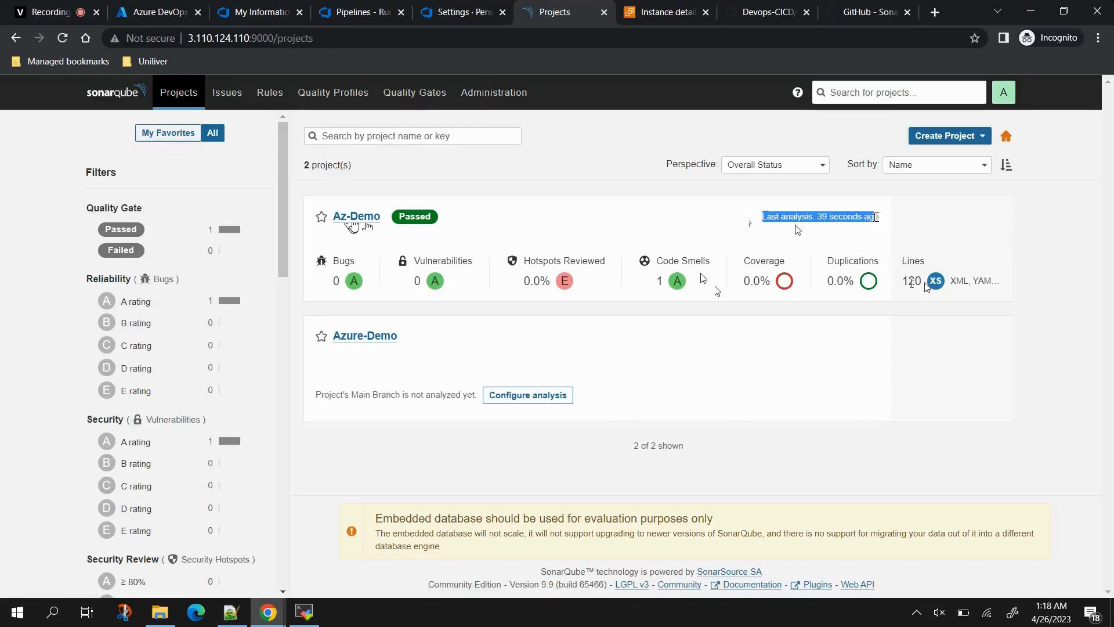
left_click(366, 12)
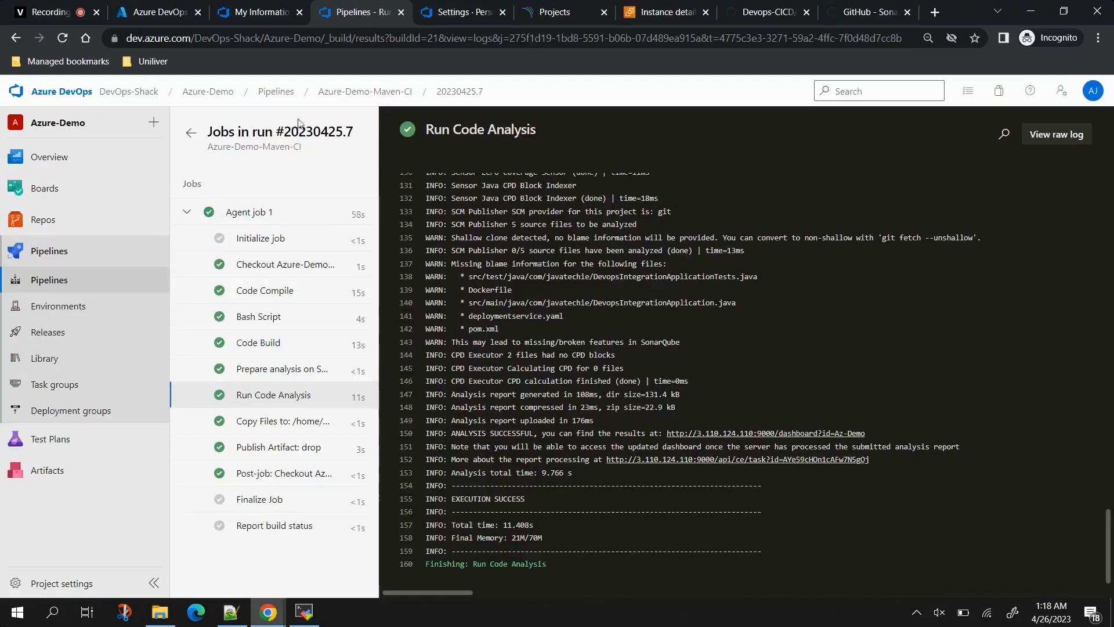
left_click(192, 134)
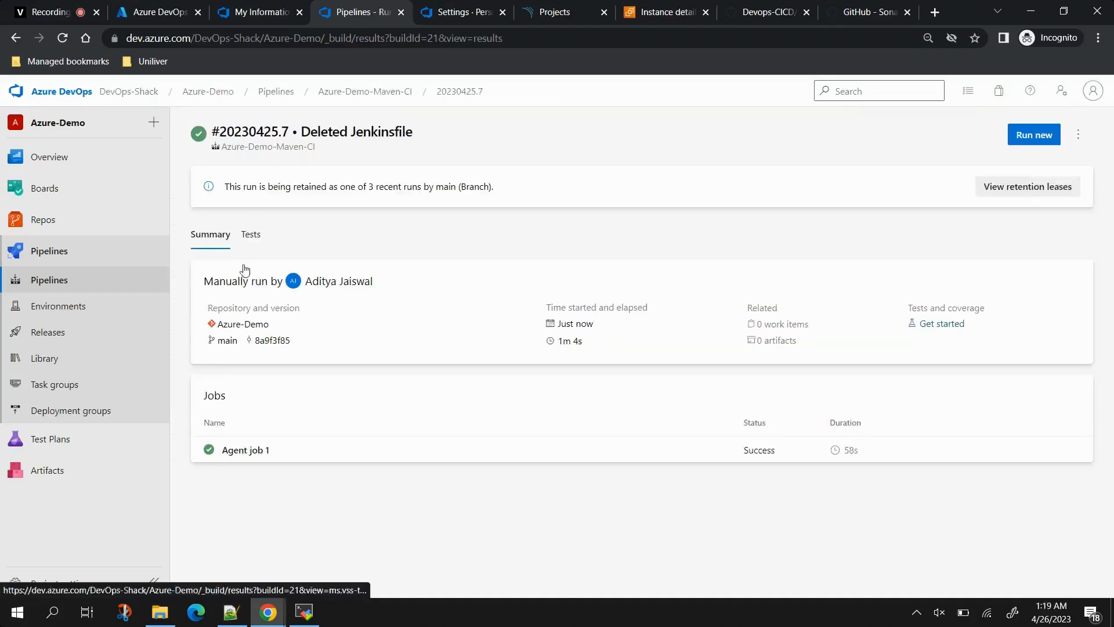
Step: Open the Azure-Demo-Maven-CI pipeline in the editor from run #20230425.7
left_click(559, 448)
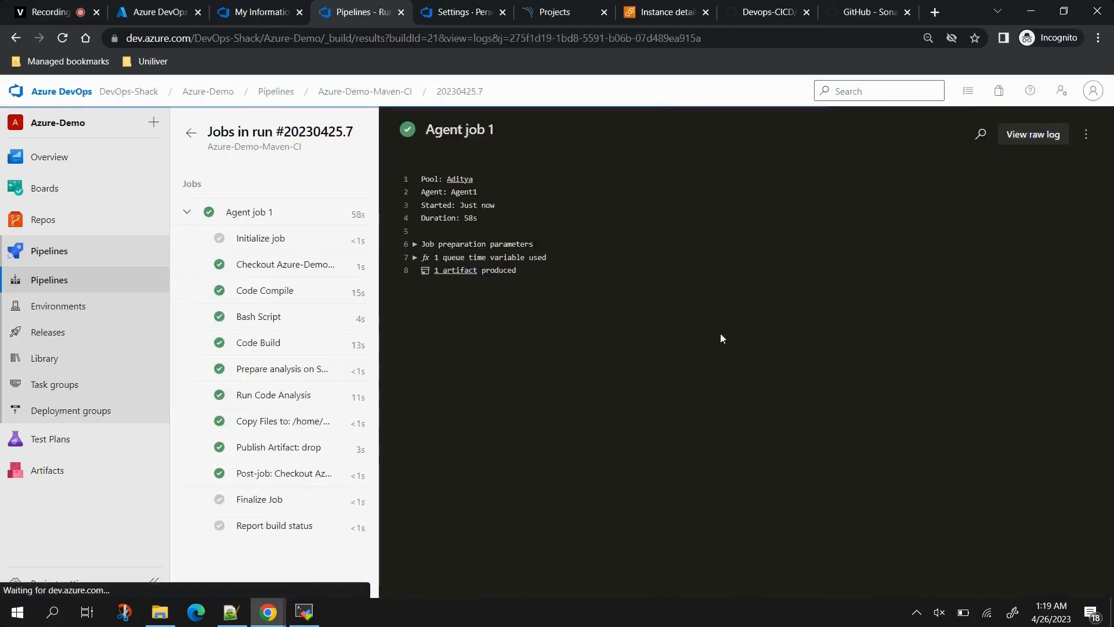
left_click(362, 92)
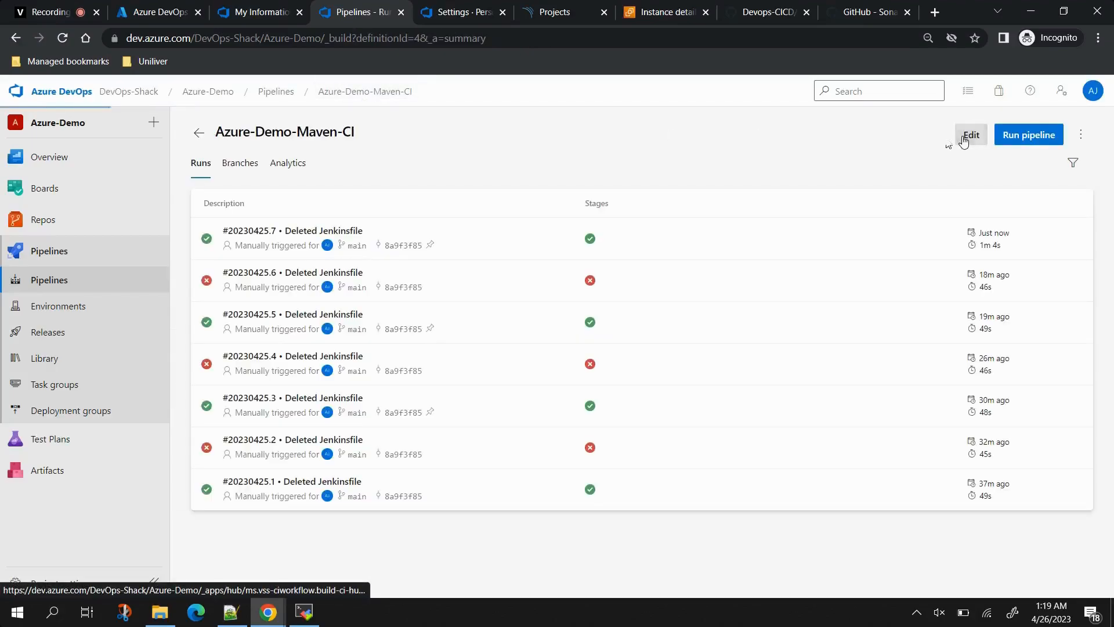
left_click(961, 139)
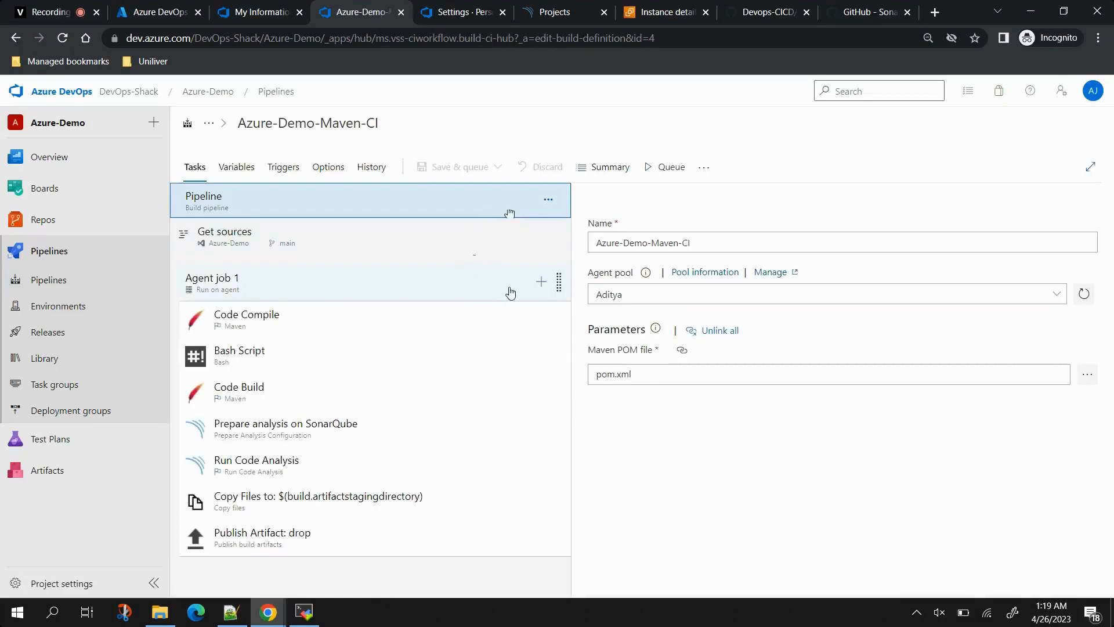
Step: Drag Code Build below Run Code Analysis and check the build agent's terminal output
left_click_drag(240, 390, 253, 484)
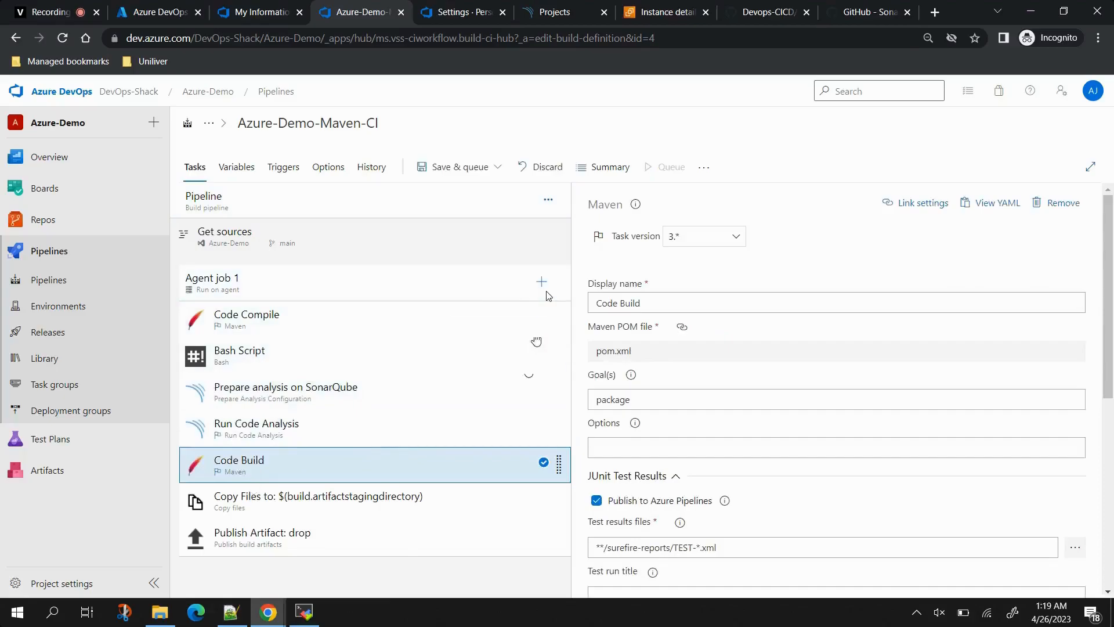
left_click(304, 612)
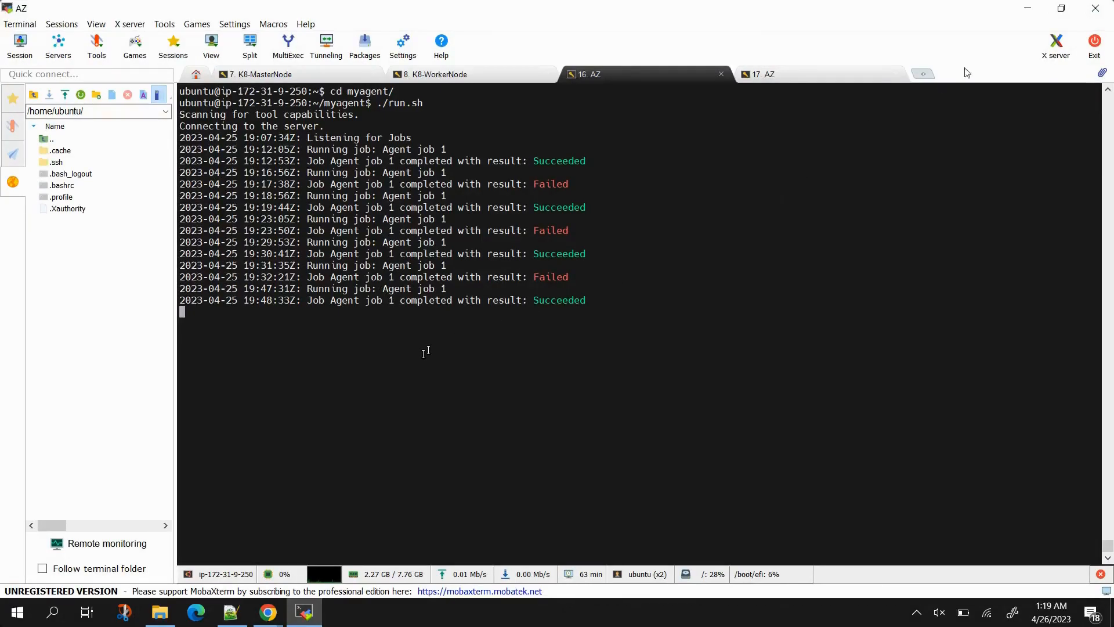
left_click(1027, 8)
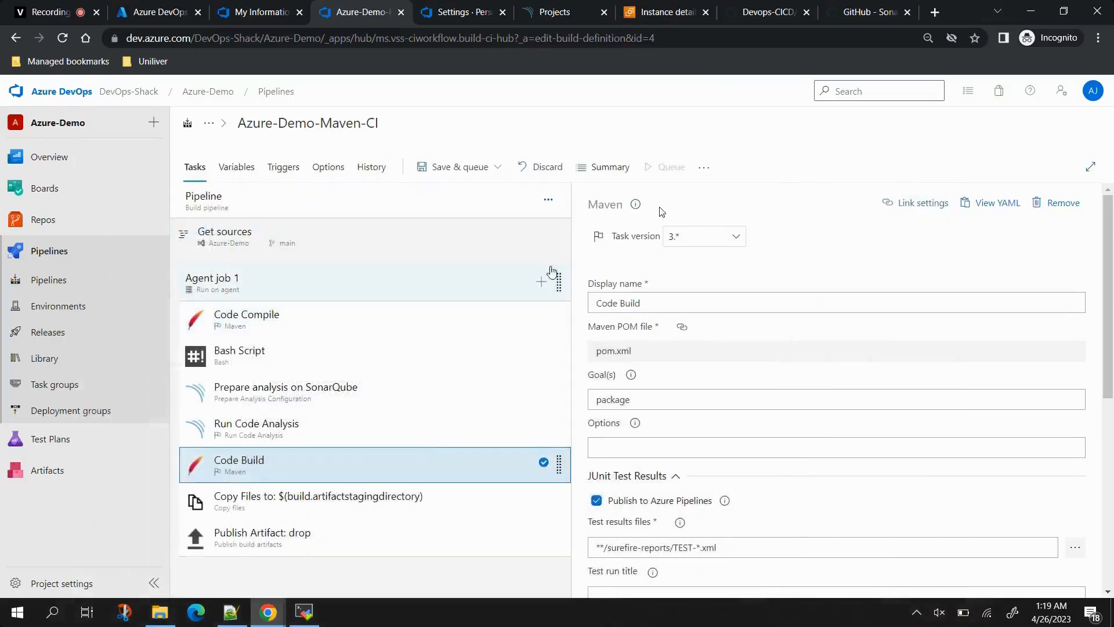
left_click(542, 282)
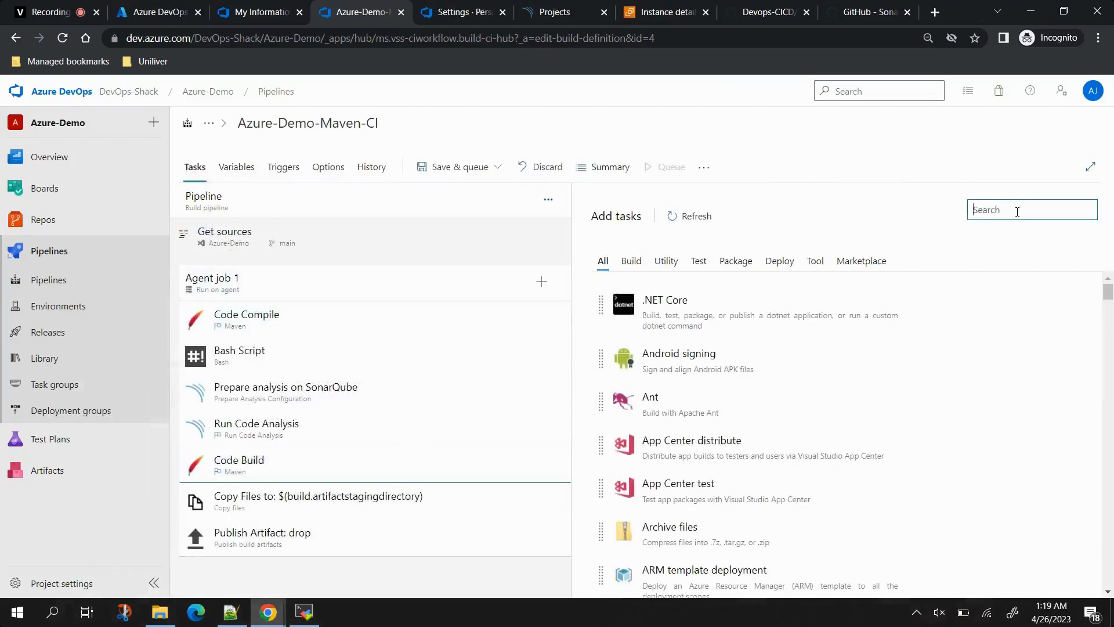
Step: Search tasks for 'do', add the Docker buildAndPush task, and open its **/Dockerfile settings
type("docker")
mouse_move(808, 285)
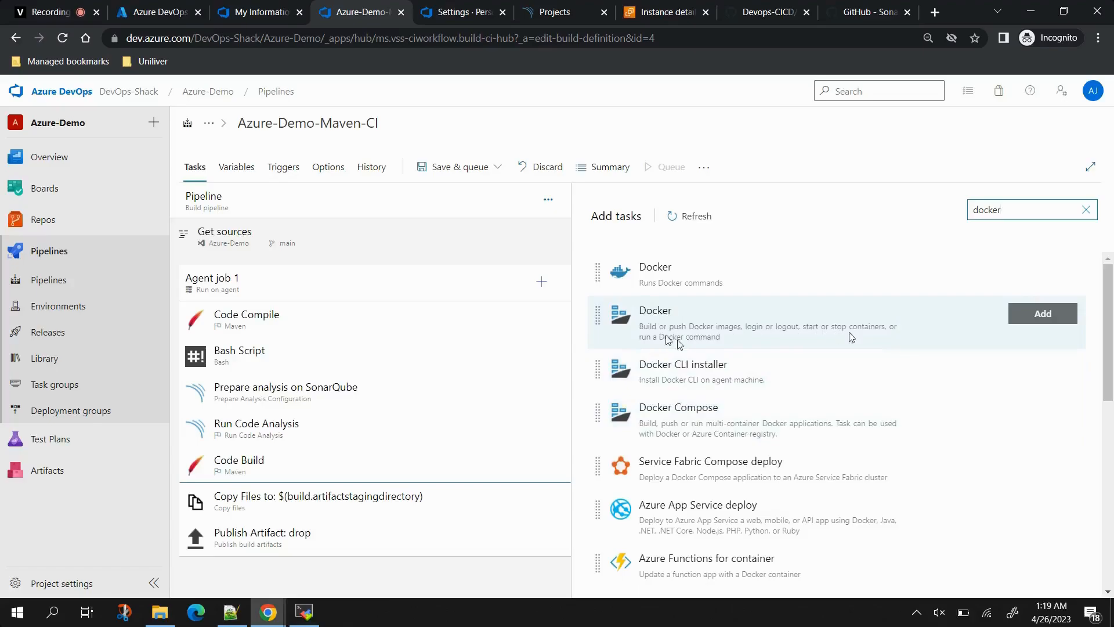
left_click(1027, 317)
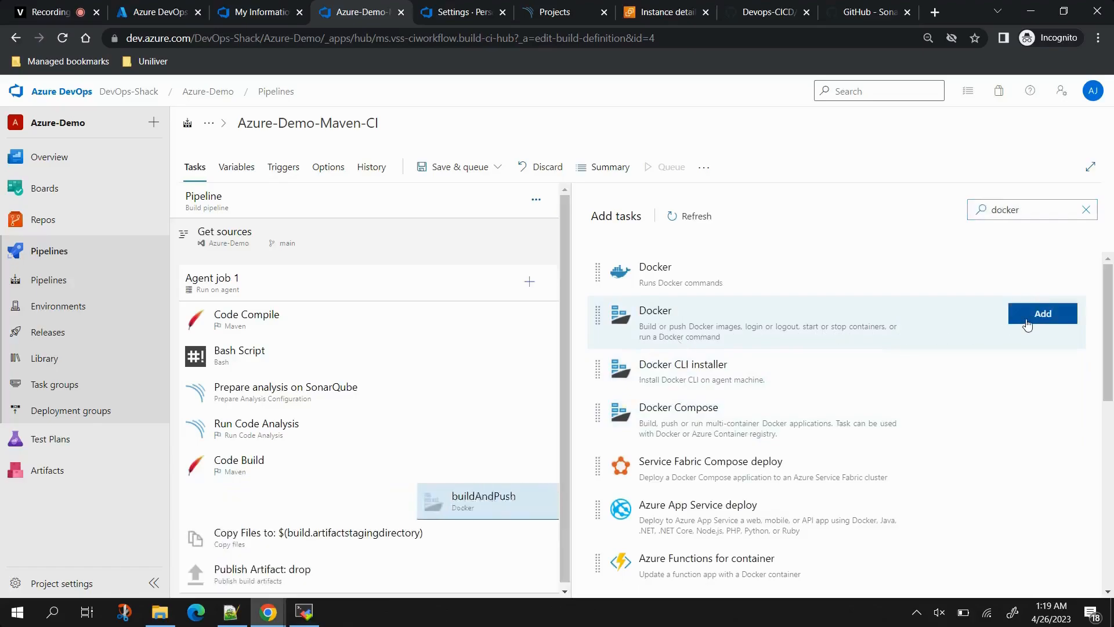
left_click(357, 501)
scroll(790, 423, "down", 3)
scroll(884, 273, "up", 1)
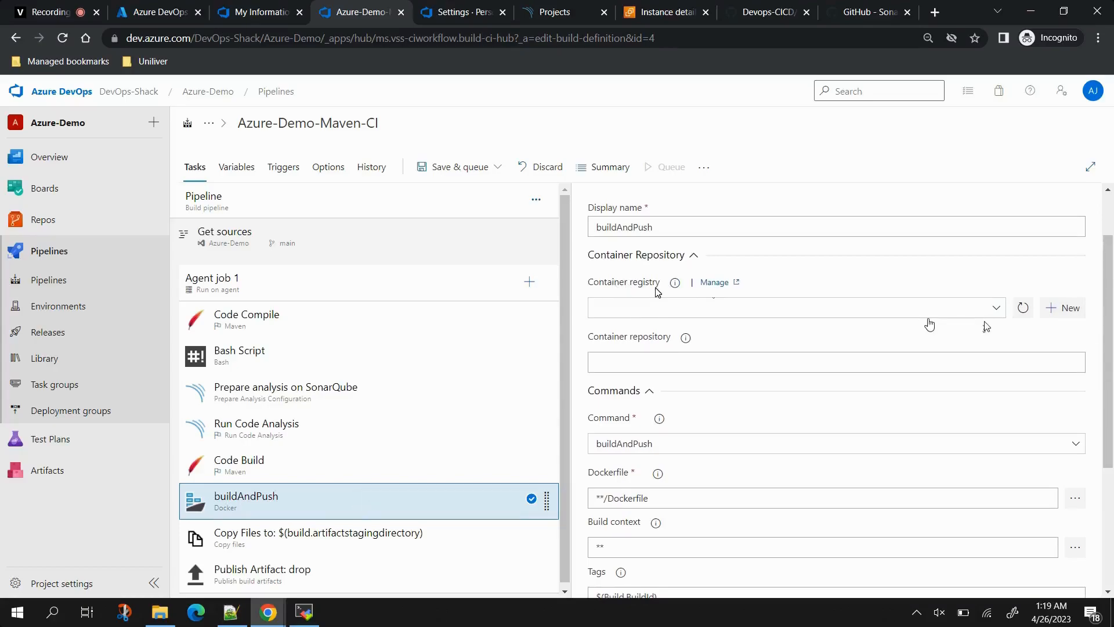
Step: Start a new Docker Hub registry connection, enter the Docker ID and password, and verify them
left_click(1058, 309)
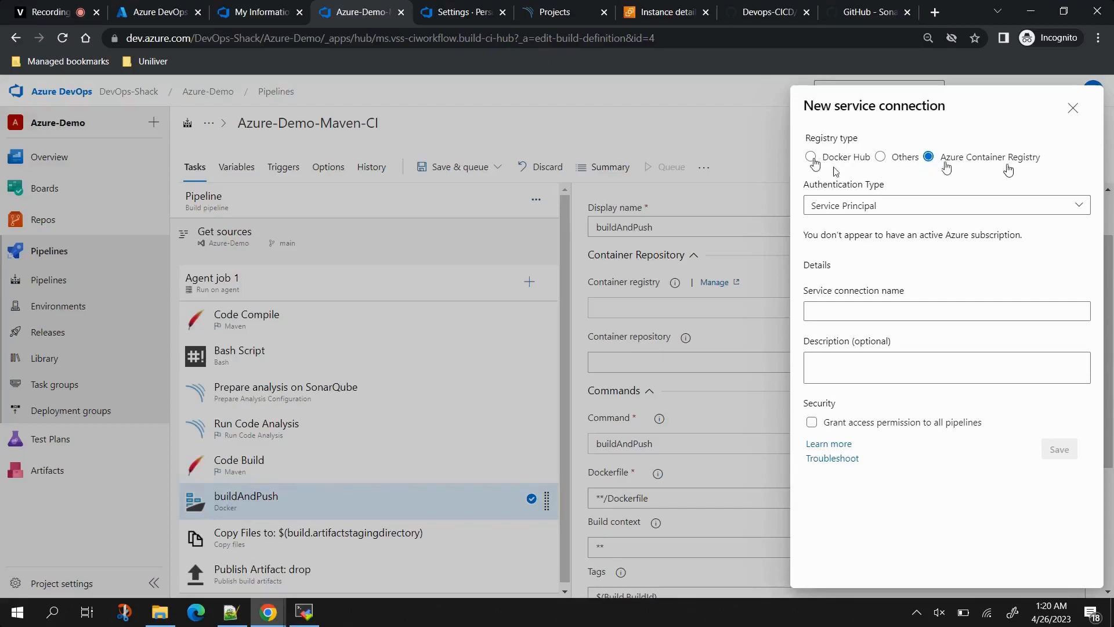
left_click(880, 157)
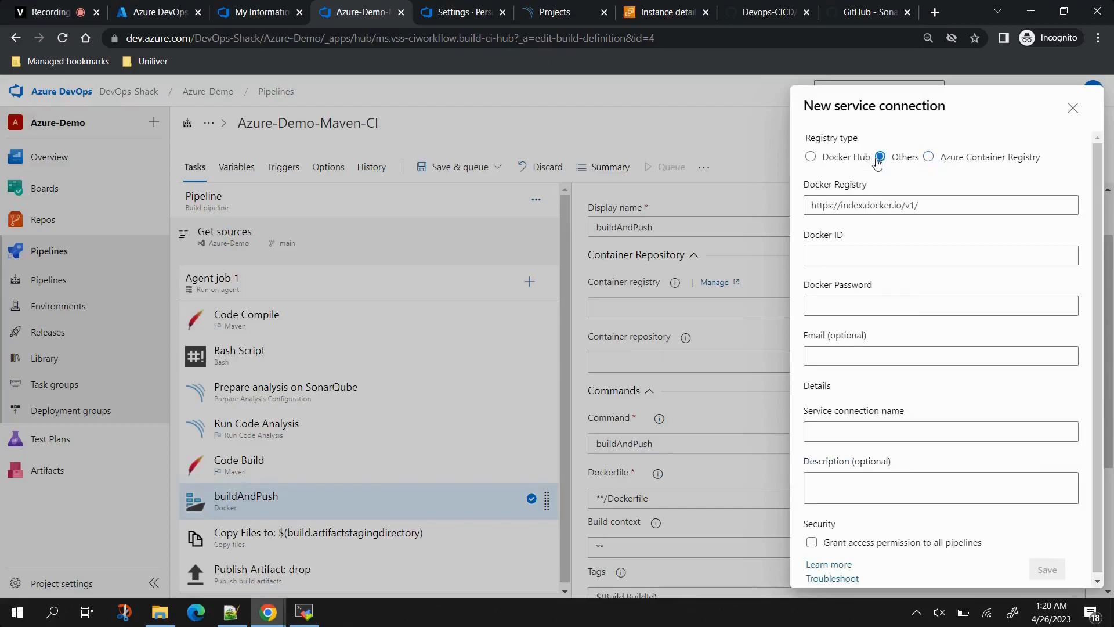
left_click(812, 157)
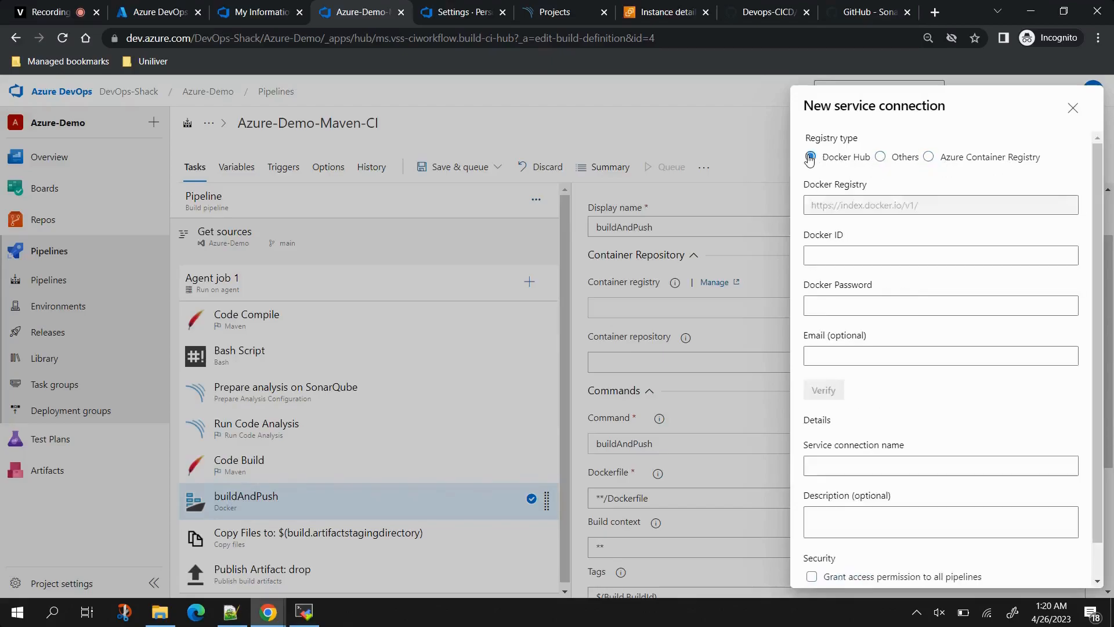
left_click(828, 253)
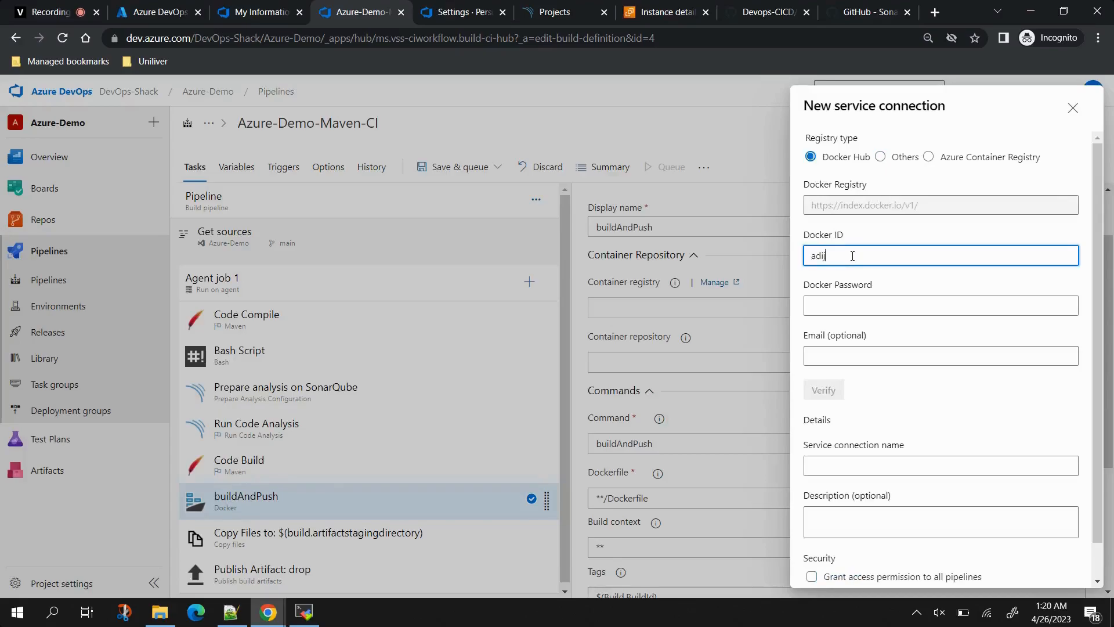
left_click(857, 314)
type("•")
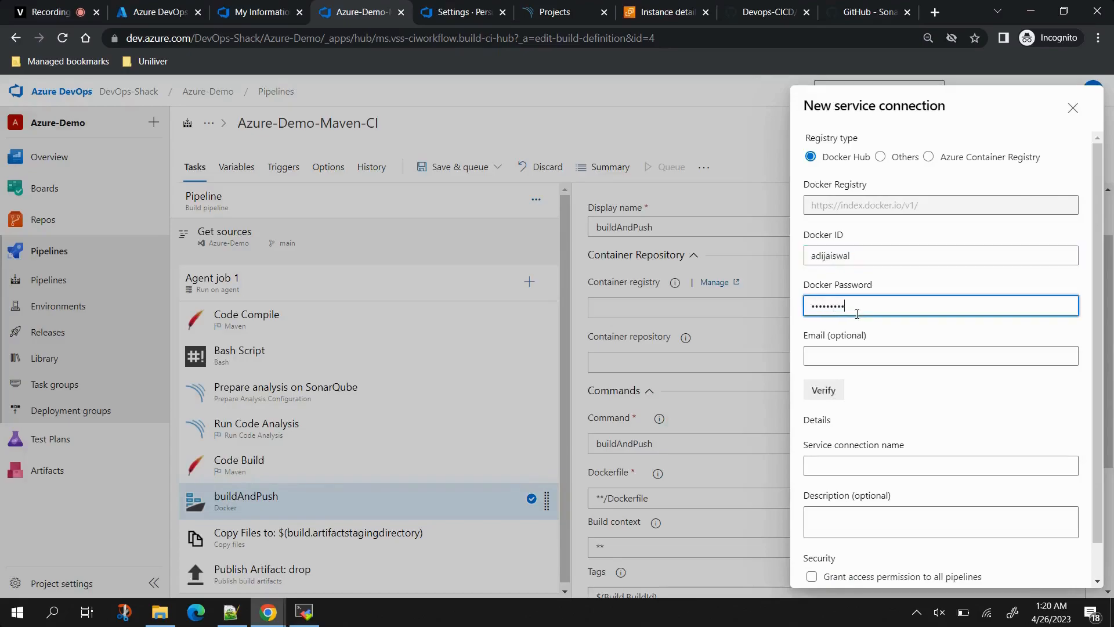
left_click(823, 391)
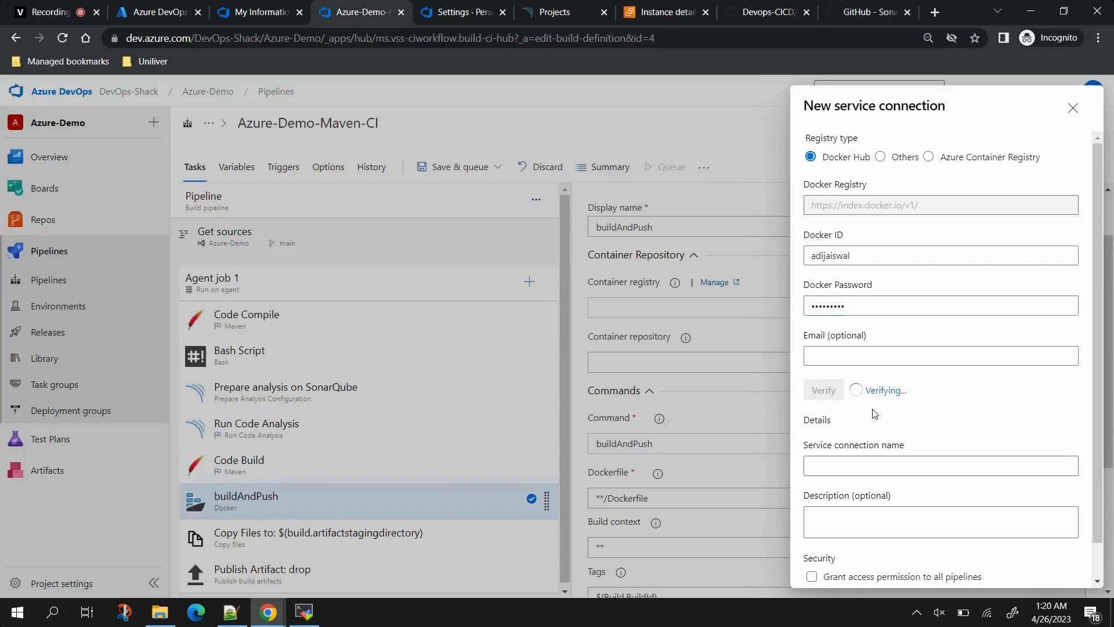
Step: Name the connection doc-con, grant access to all pipelines, and save it
scroll(926, 400, "down", 1)
left_click(862, 428)
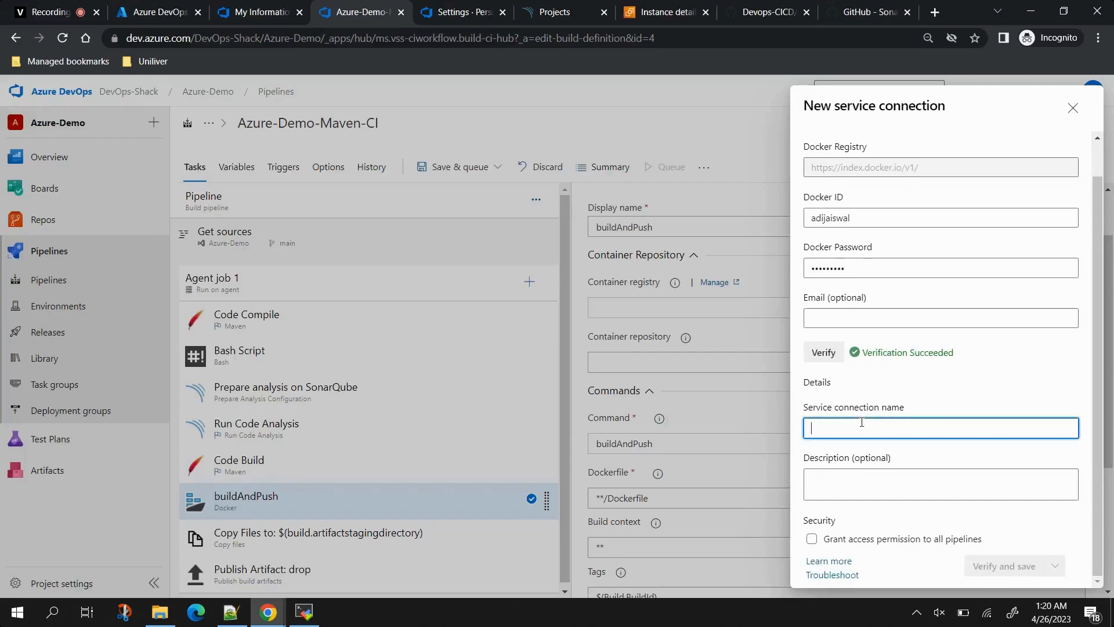
type("doc-c")
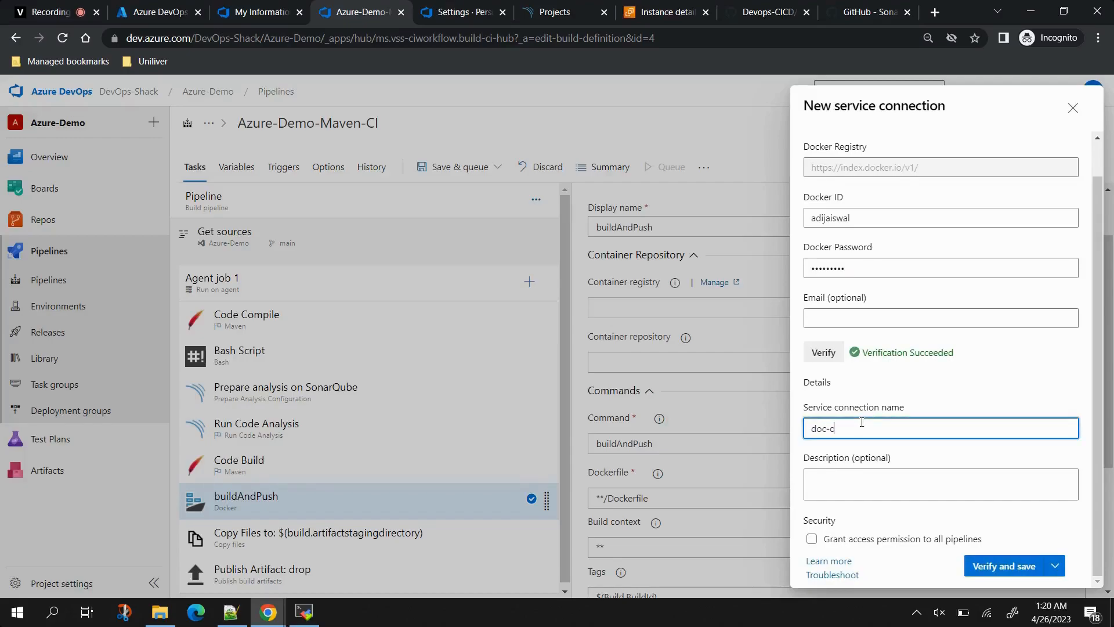
left_click(812, 539)
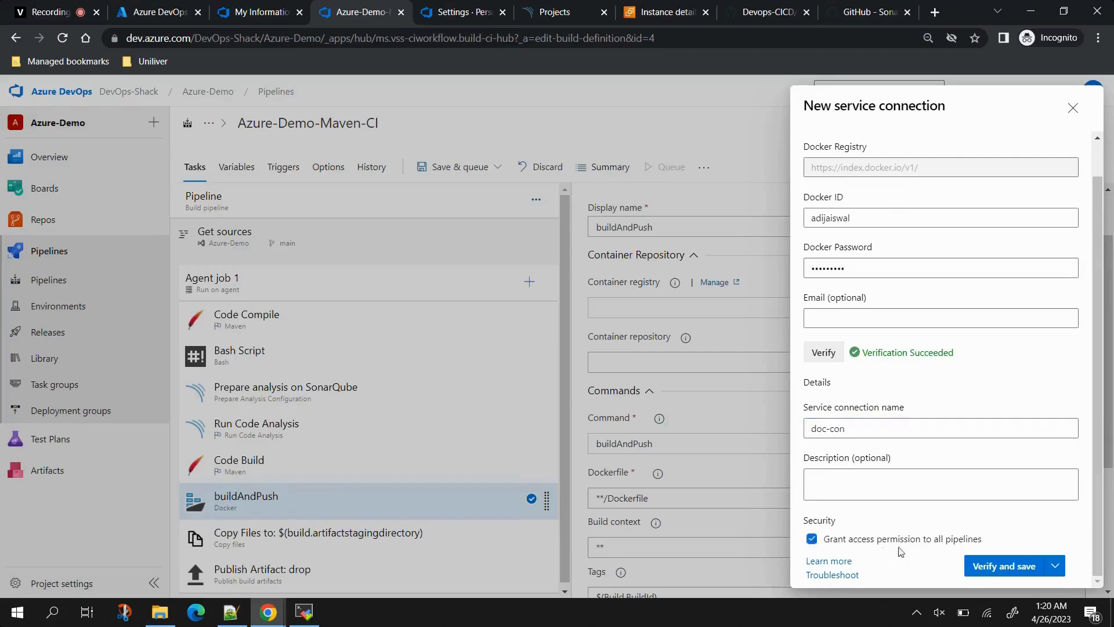
left_click(1004, 566)
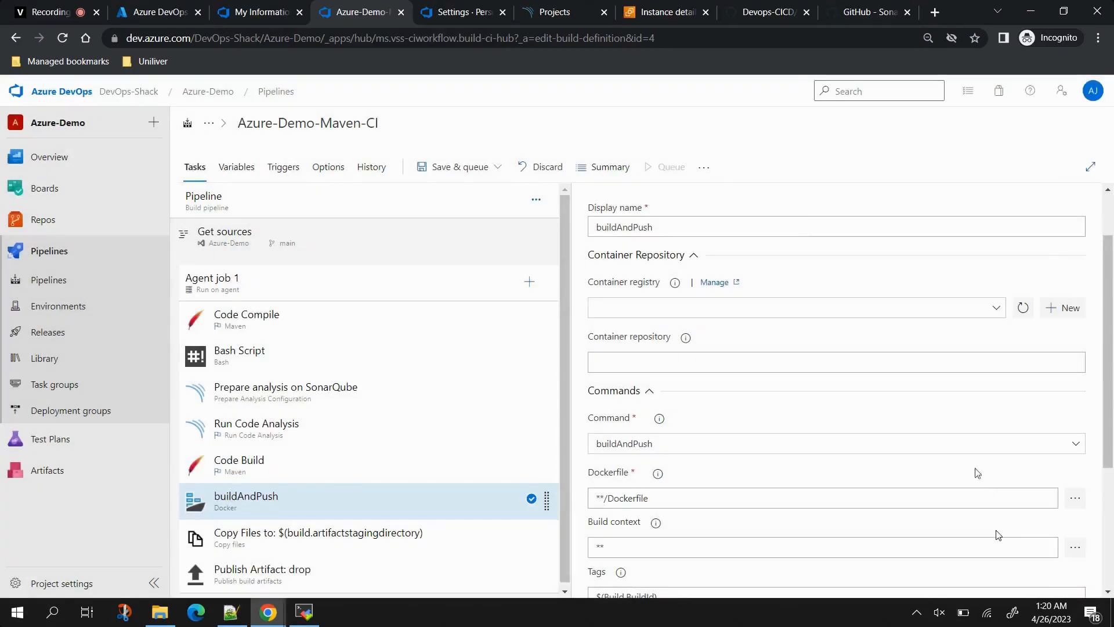
Step: Select doc-con as the container registry, then duplicate the pipeline editor browser tab
left_click(991, 308)
left_click(604, 327)
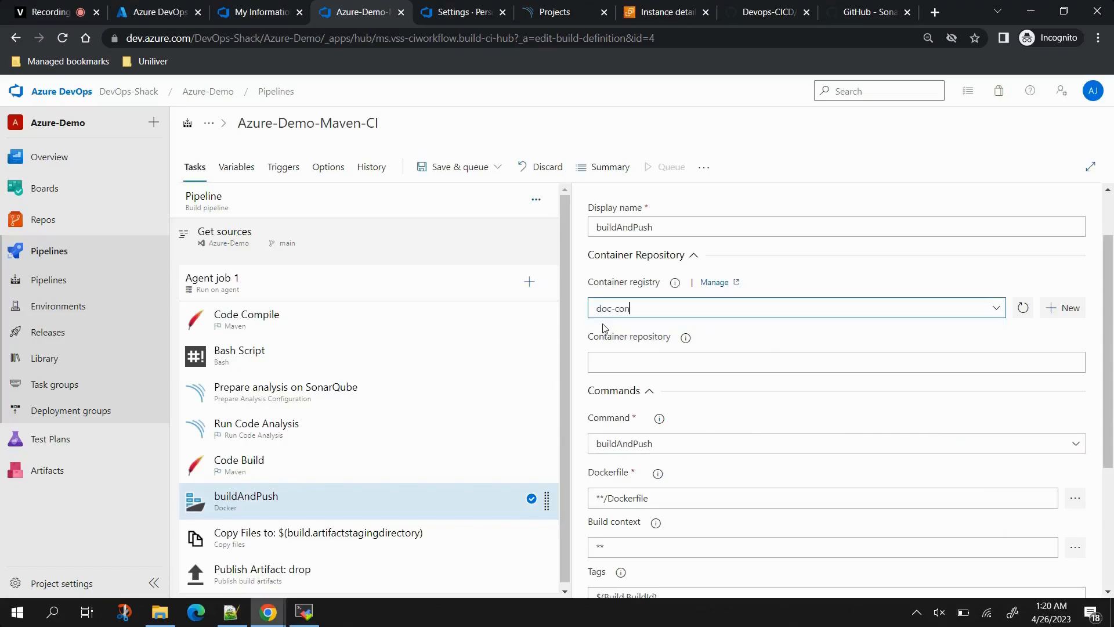
left_click(643, 361)
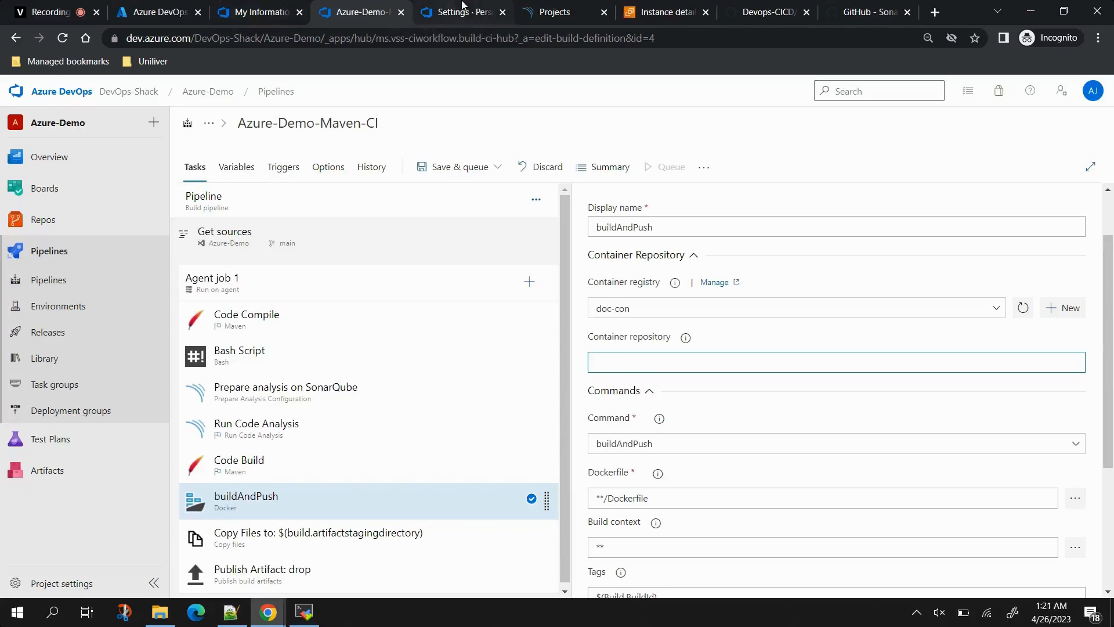
right_click(359, 8)
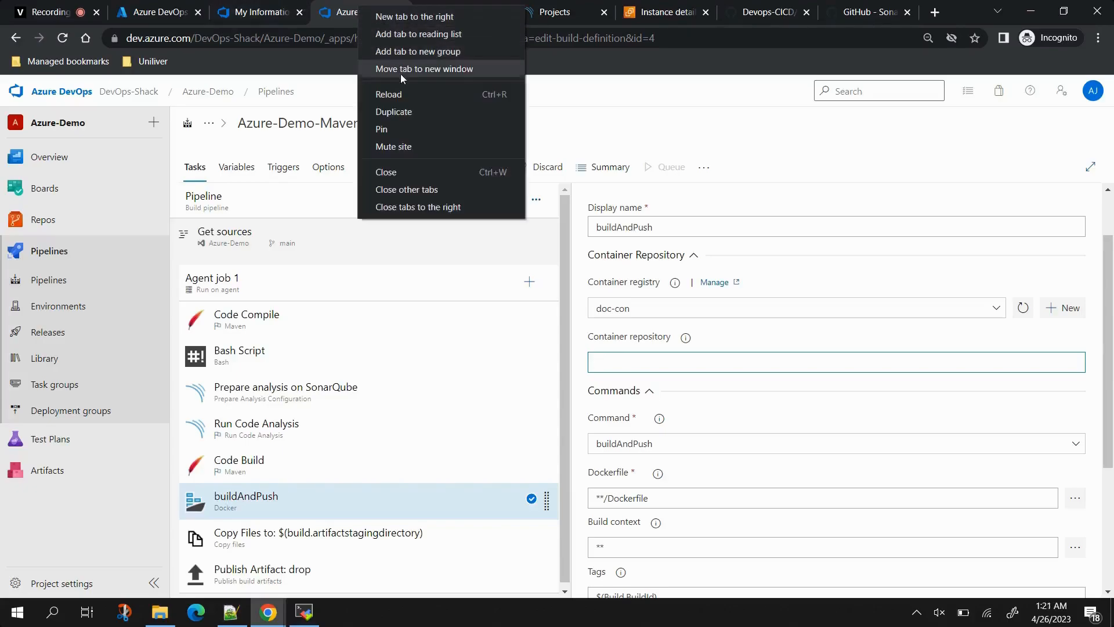
left_click(408, 114)
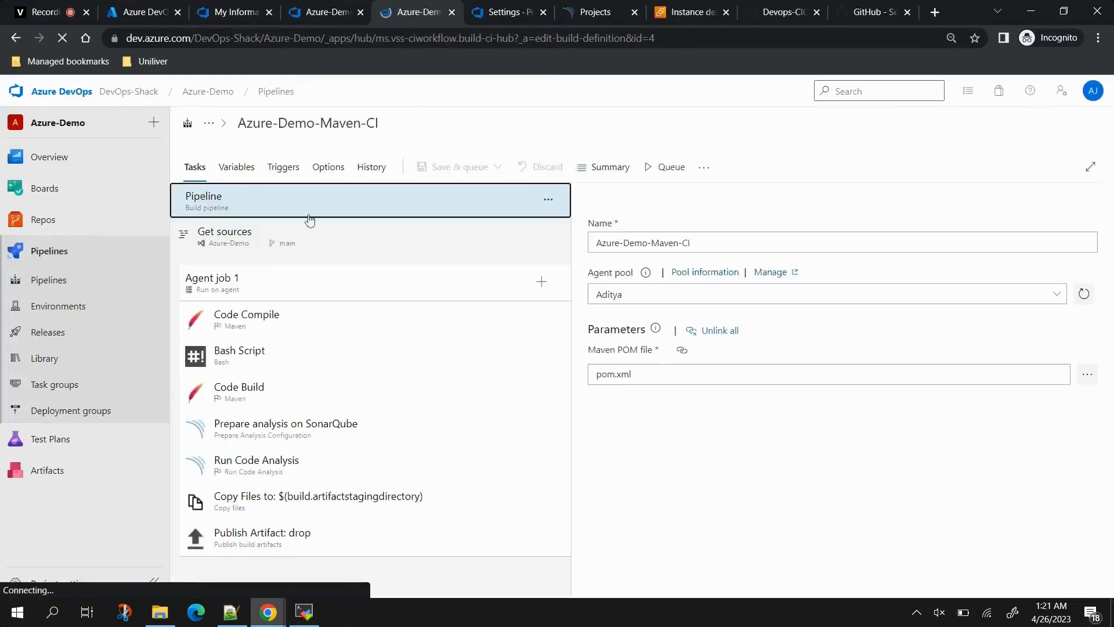
Step: Look up the image name in deploymentservice.yaml and start entering it as Container repository
left_click(43, 220)
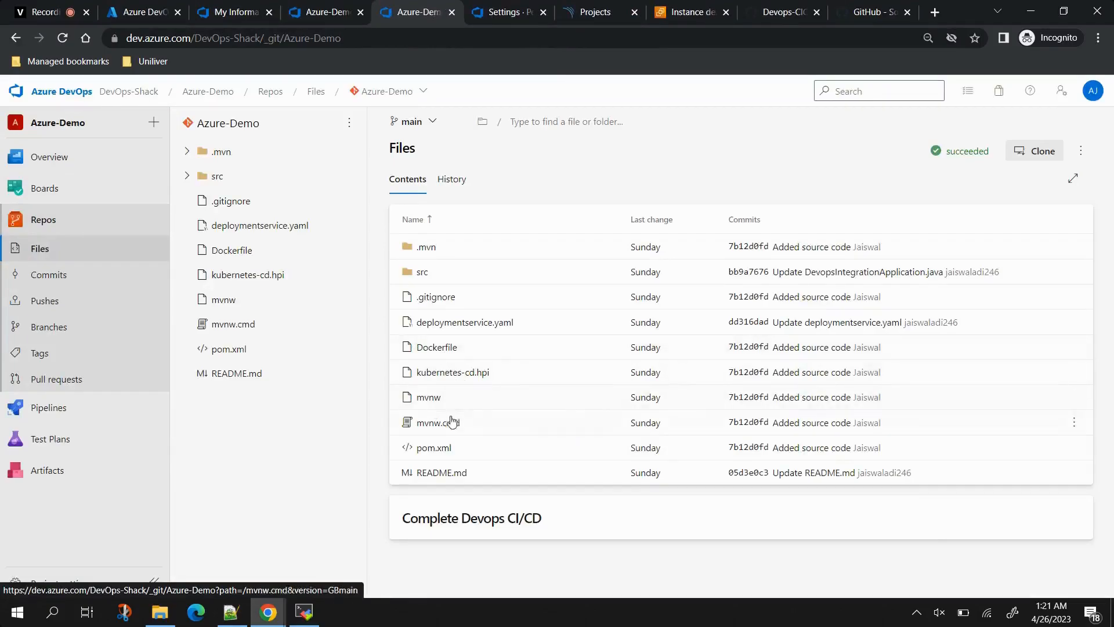
left_click(475, 326)
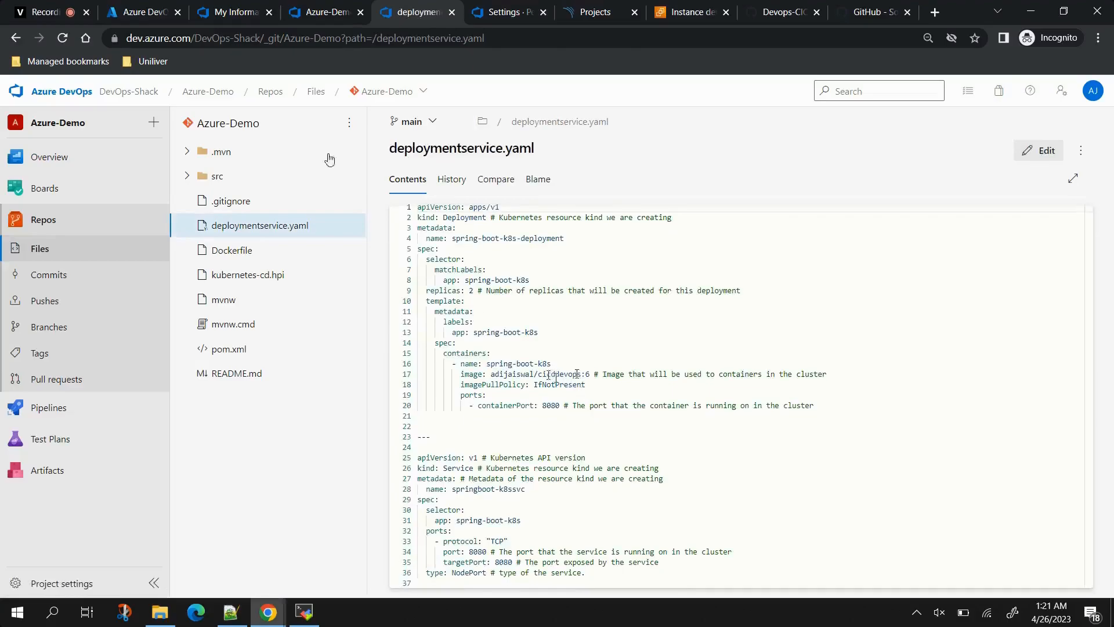
left_click(325, 12)
left_click(609, 357)
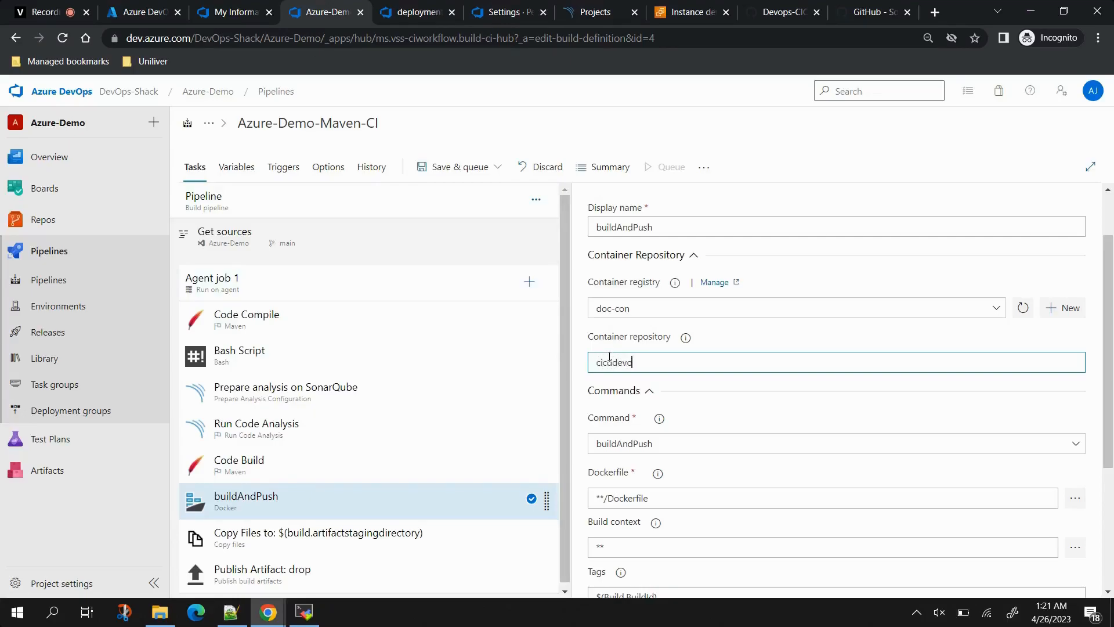
Step: With Container repository cicddevops, untick the pipeline and base image metadata options
scroll(609, 357, "down", 3)
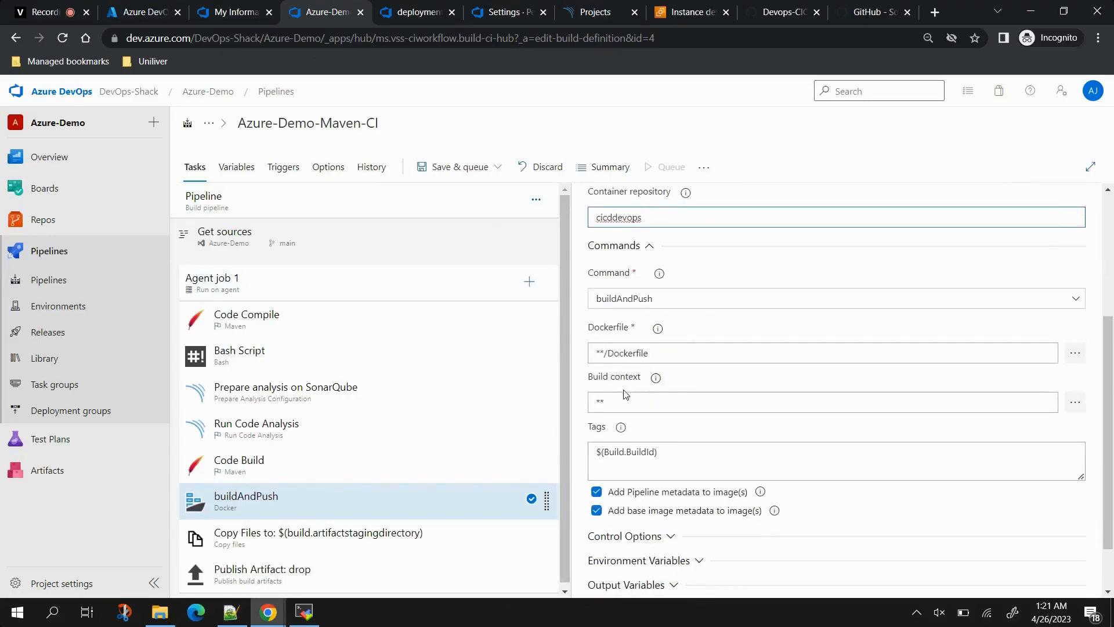
left_click(658, 328)
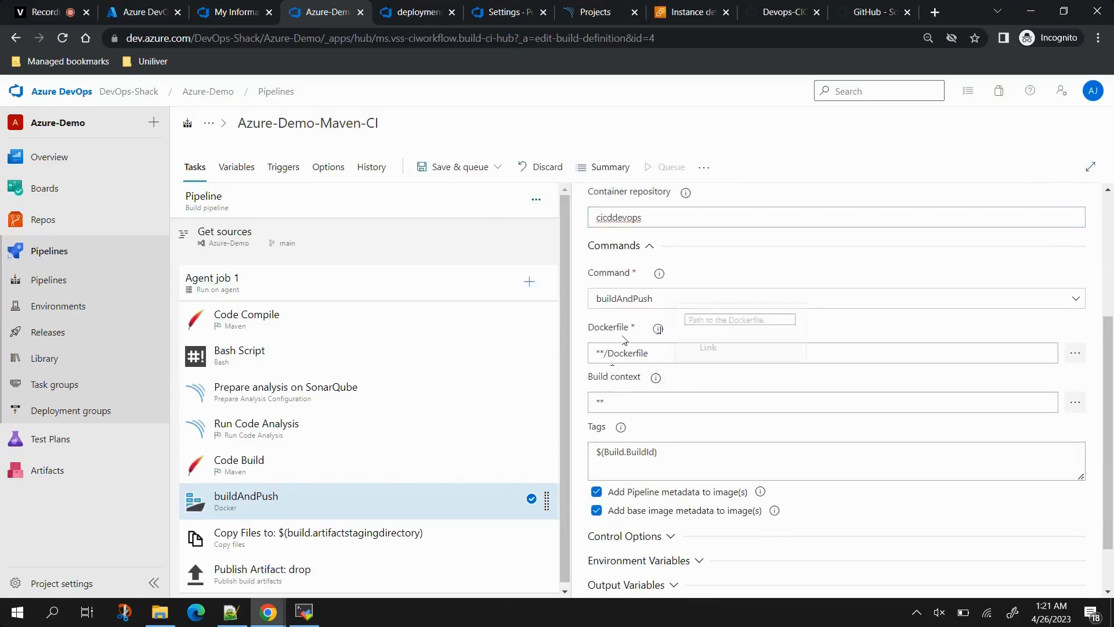
left_click(596, 492)
left_click(626, 515)
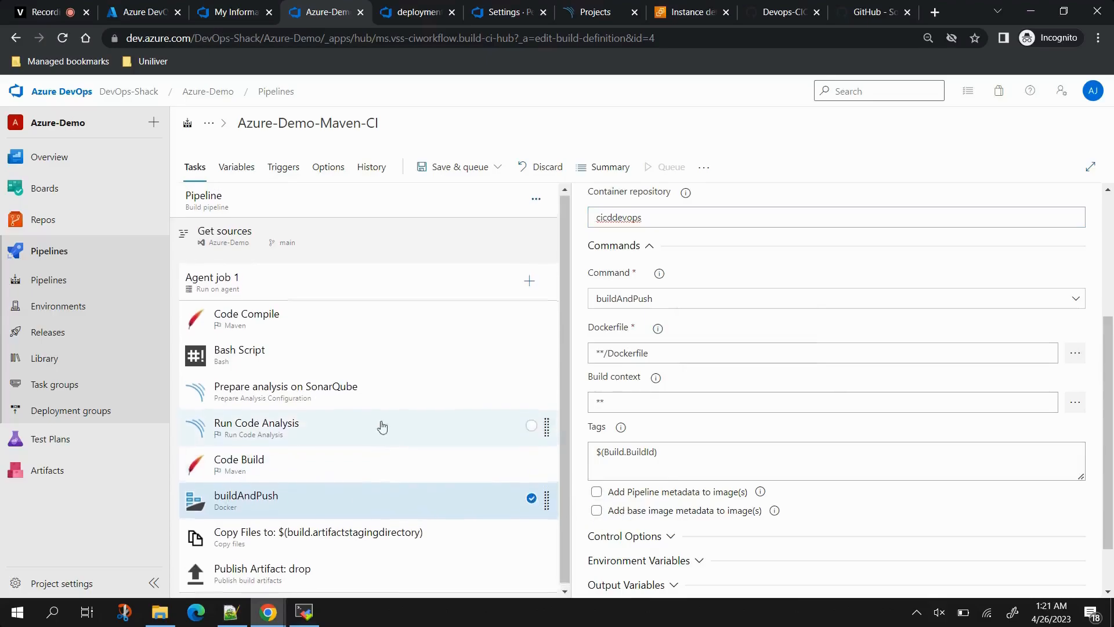
Step: Save and run the pipeline; when the run hangs on an undefined containerRegistry, reload the page
left_click(450, 170)
left_click(463, 193)
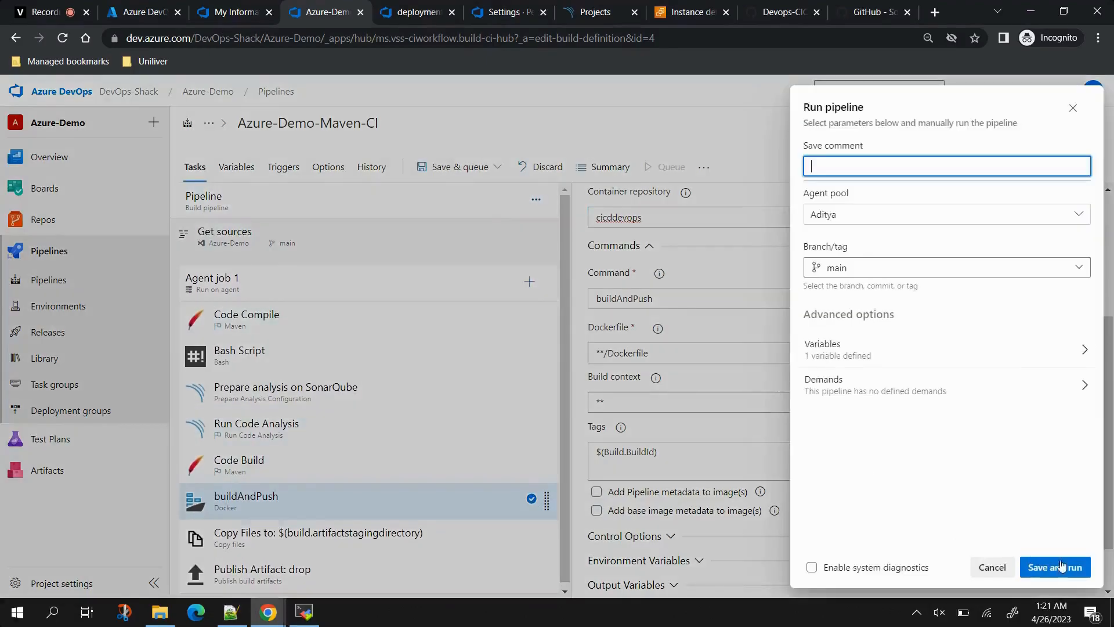
left_click(1055, 566)
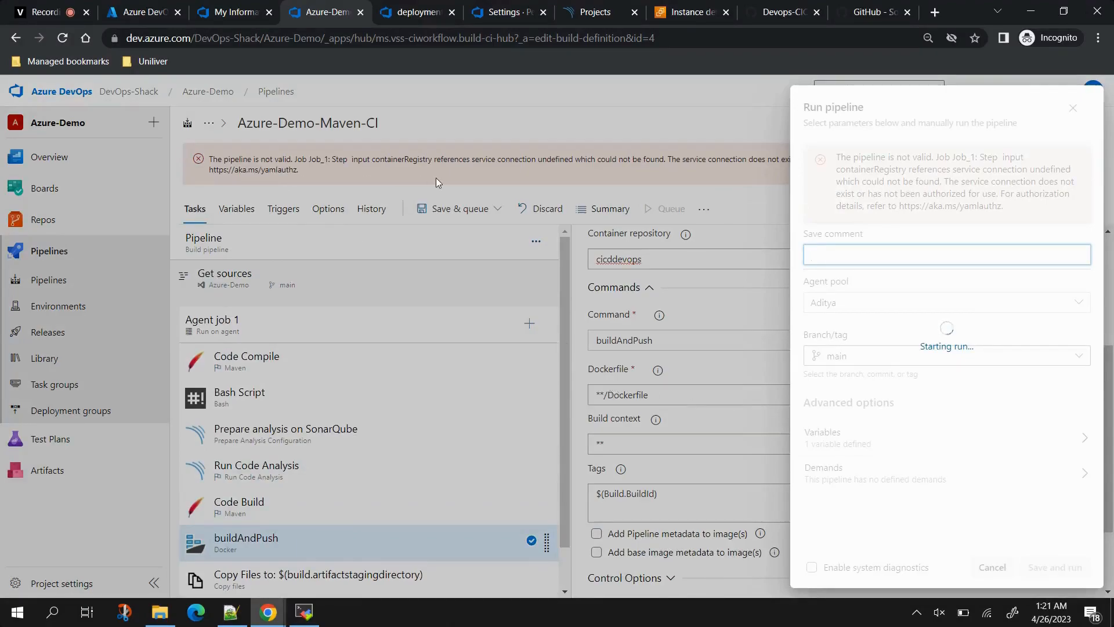
left_click(1073, 107)
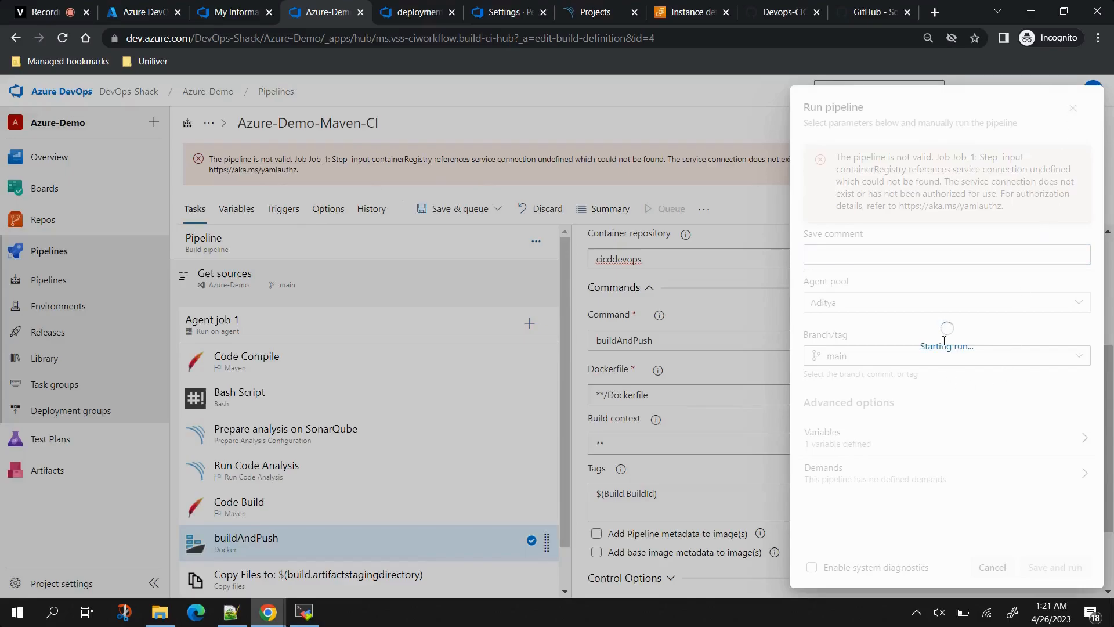
left_click_drag(928, 346, 986, 340)
left_click(931, 349)
left_click(62, 39)
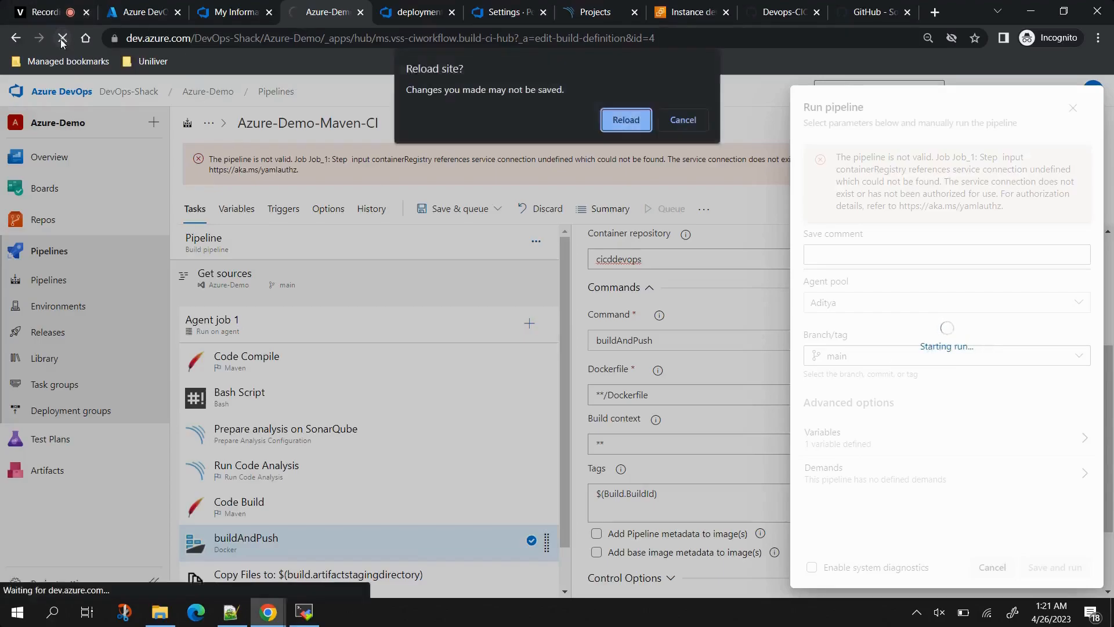
Step: Confirm the reload, re-add the Docker buildAndPush task, and drag it below Run Code Analysis
left_click(624, 120)
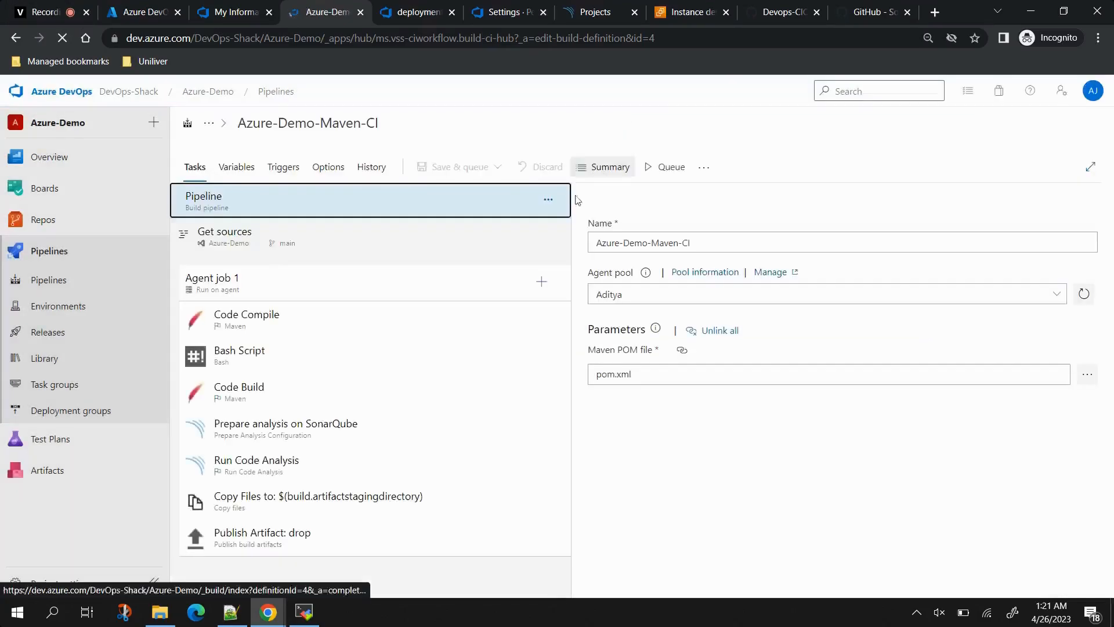
left_click(541, 284)
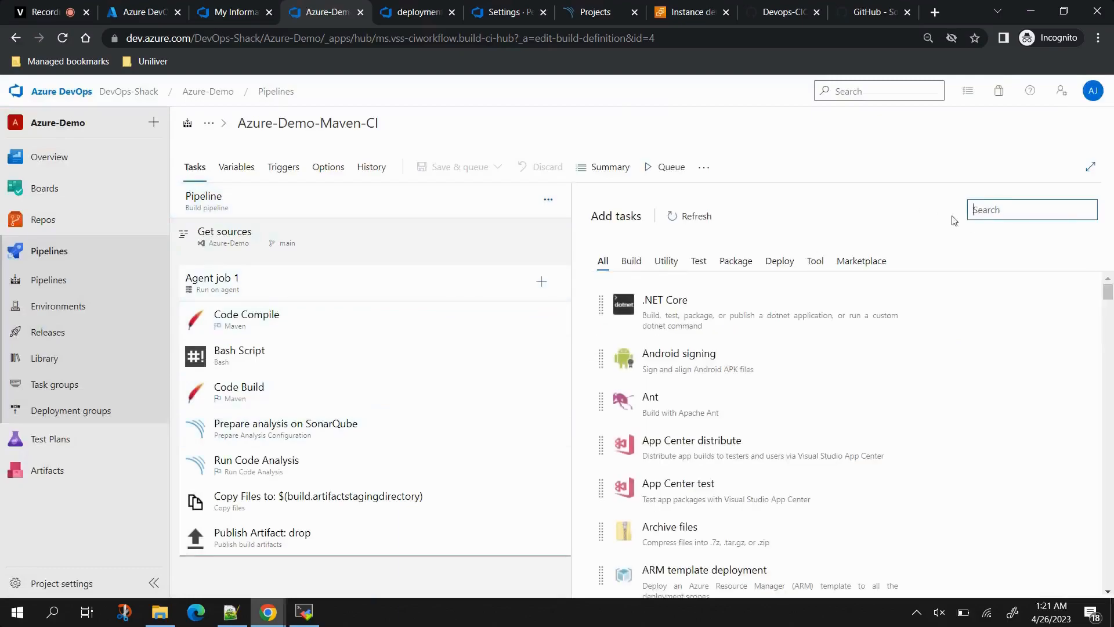
type("docker")
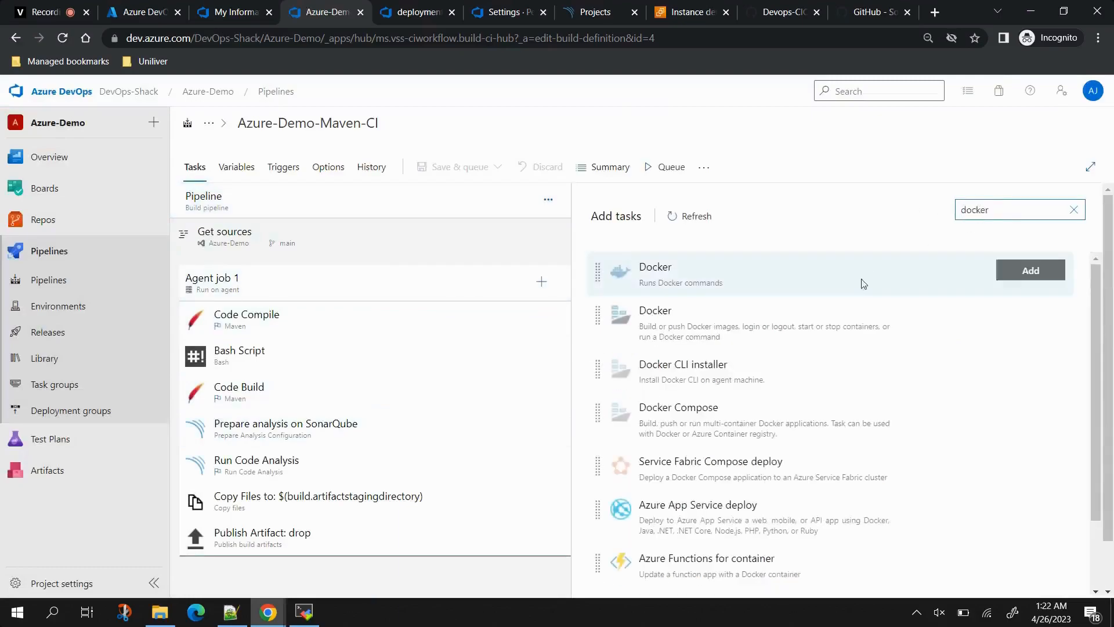
mouse_move(681, 351)
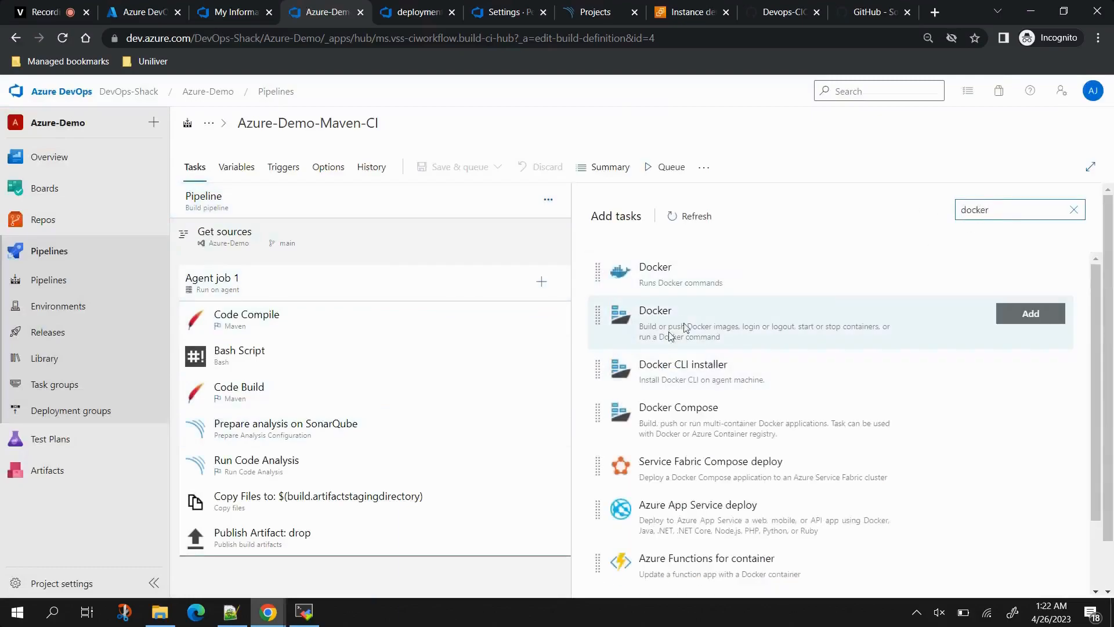
left_click(1031, 313)
left_click_drag(360, 565, 293, 485)
left_click_drag(249, 391, 246, 512)
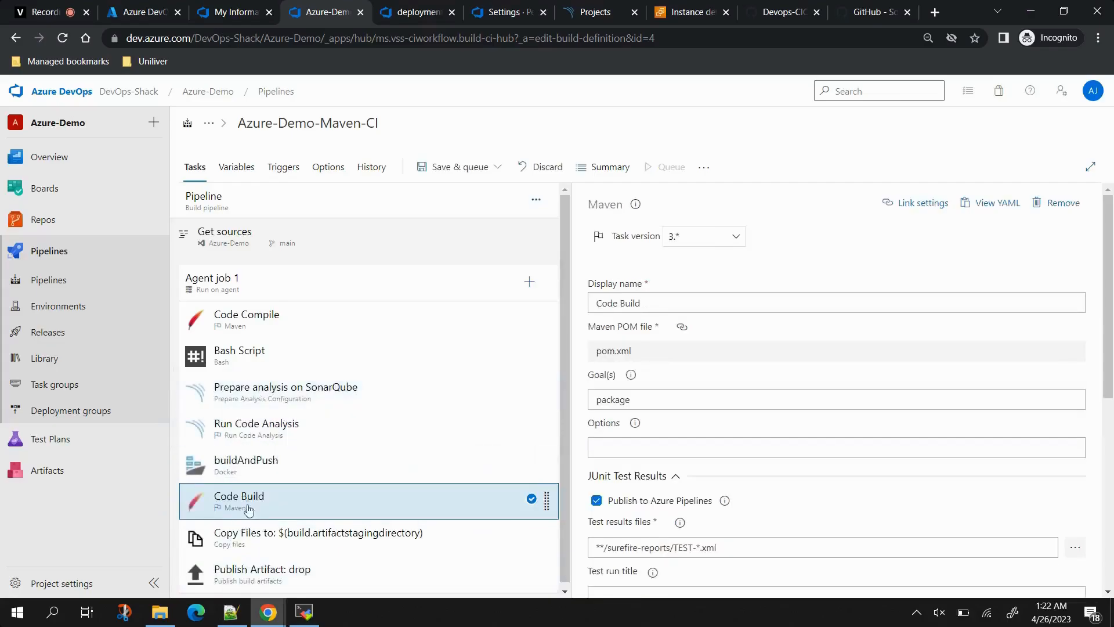
Step: Move buildAndPush after Publish Artifact and set registry doc-con with repository cicddevops
left_click(250, 469)
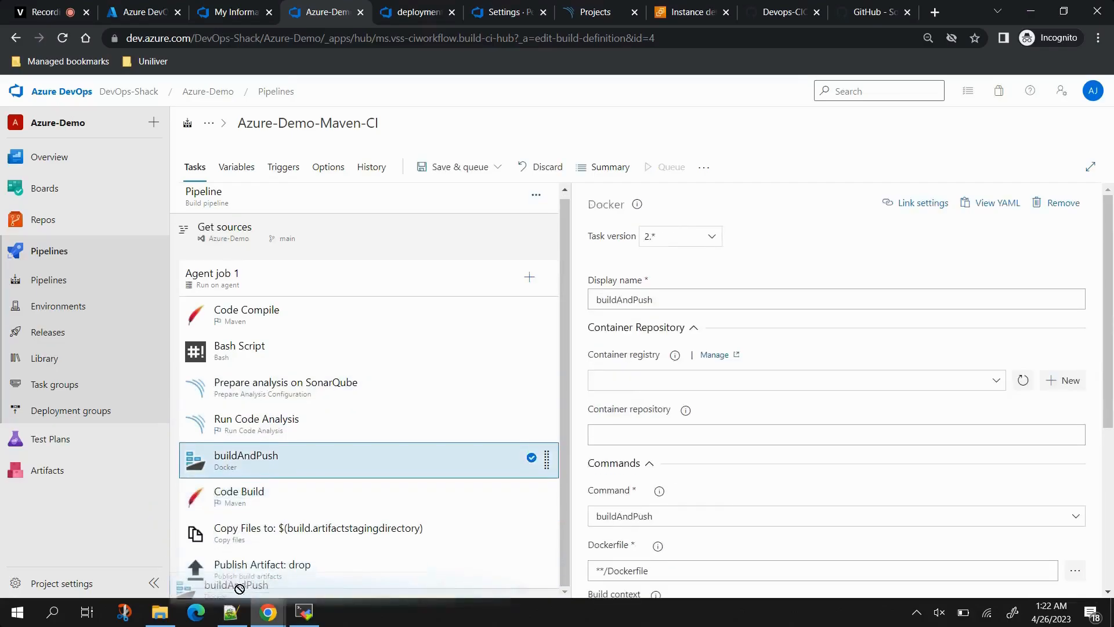
left_click_drag(284, 468, 293, 584)
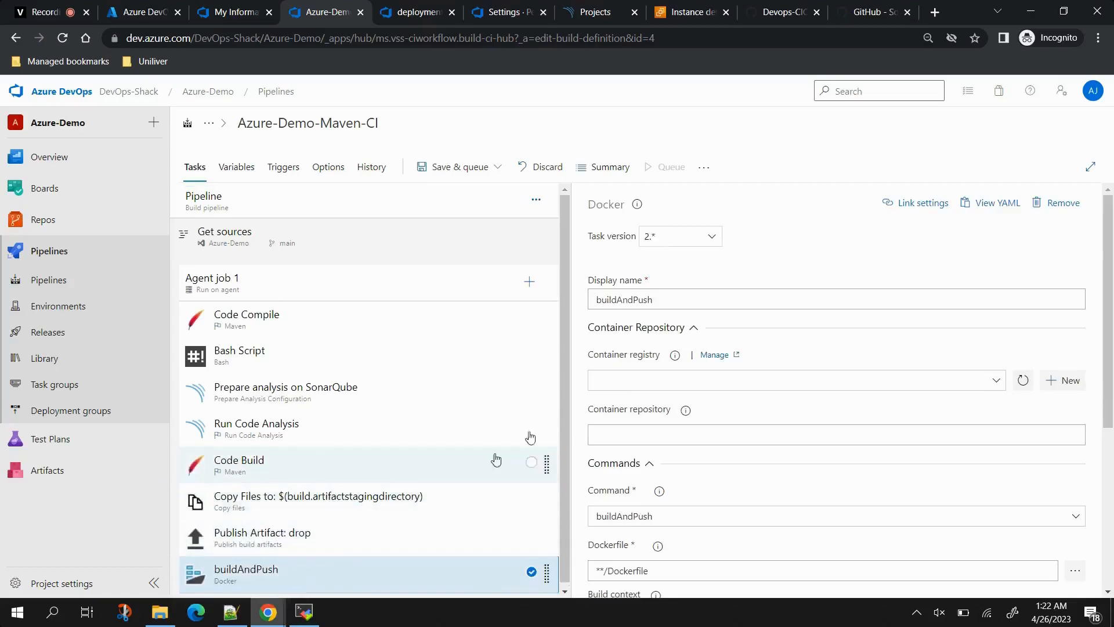
left_click(1023, 382)
left_click(996, 380)
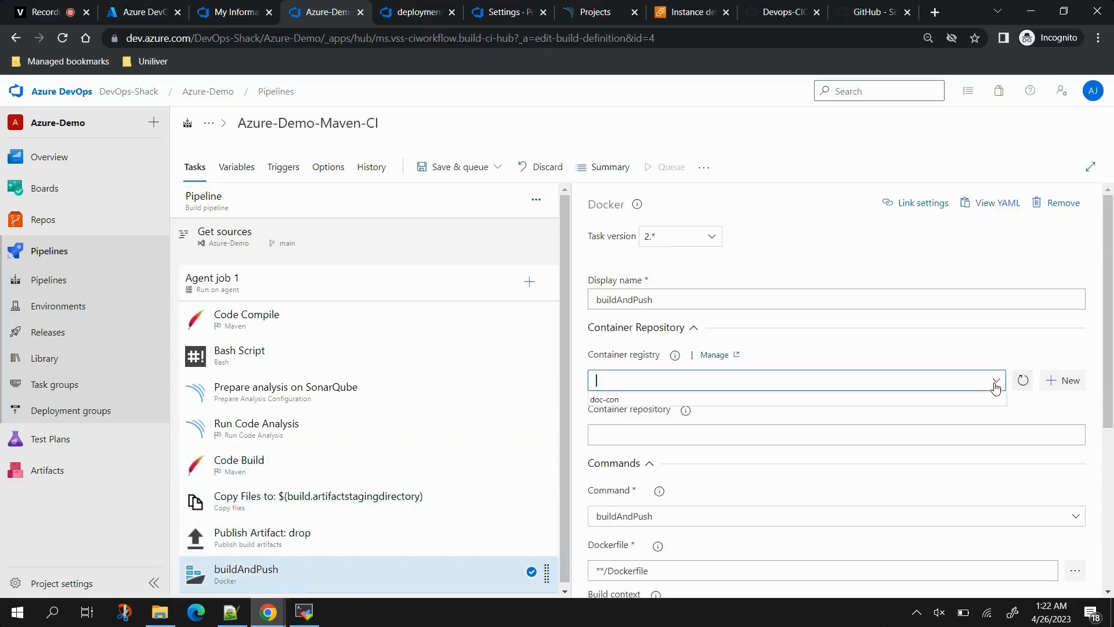
left_click(626, 401)
left_click(598, 434)
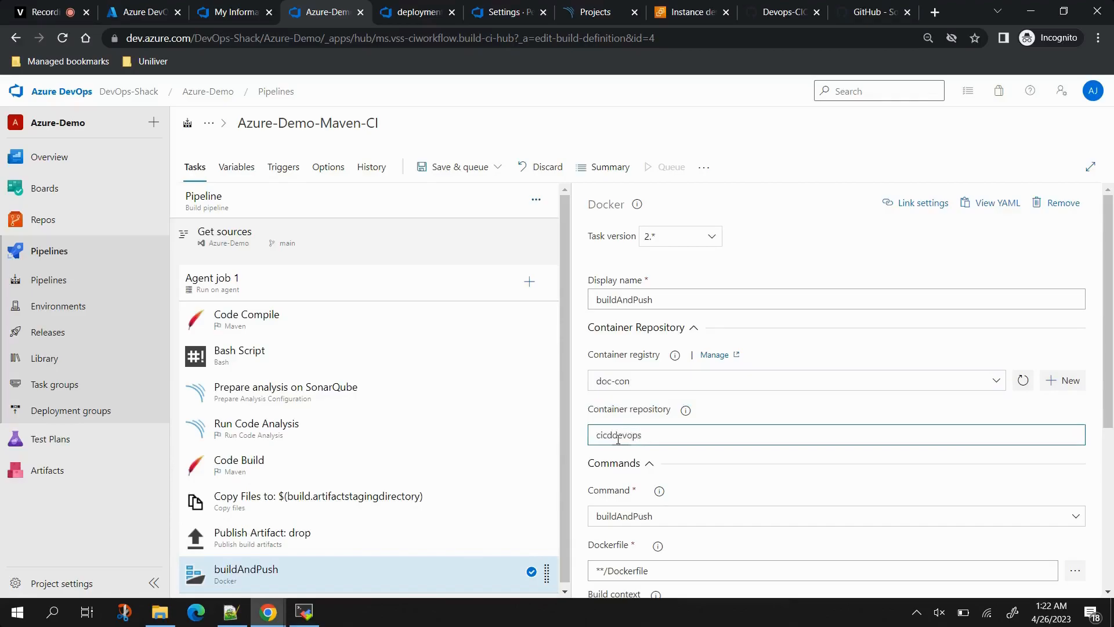
Step: Turn off pipeline and base image metadata, then save and queue the pipeline
scroll(618, 439, "down", 4)
left_click(597, 493)
left_click(596, 511)
scroll(618, 514, "down", 1)
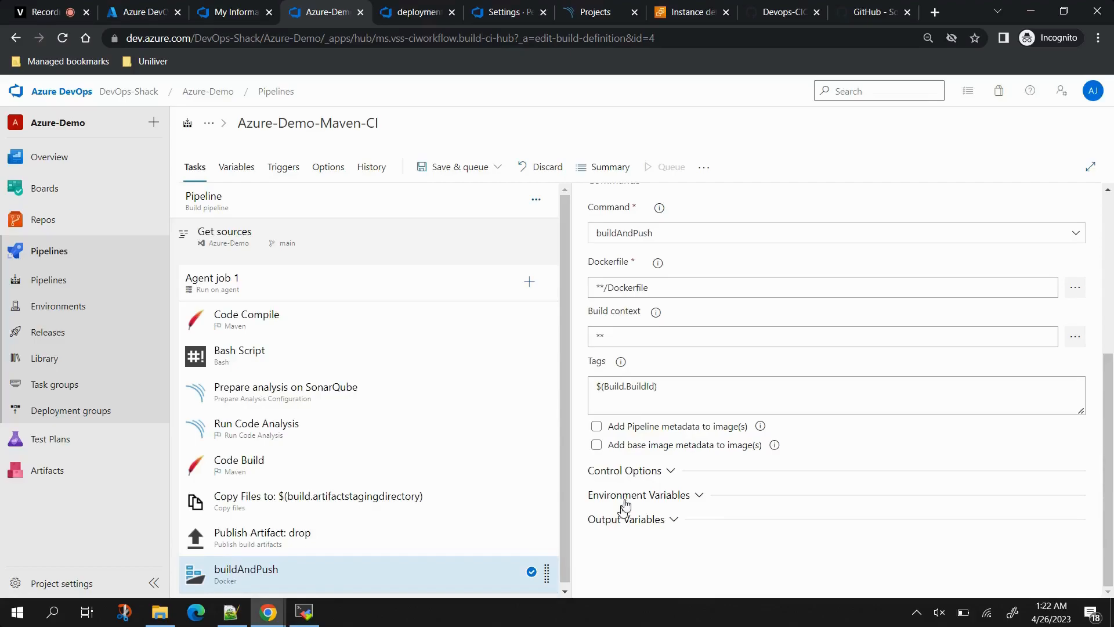
scroll(758, 352, "up", 5)
left_click(470, 170)
left_click(473, 194)
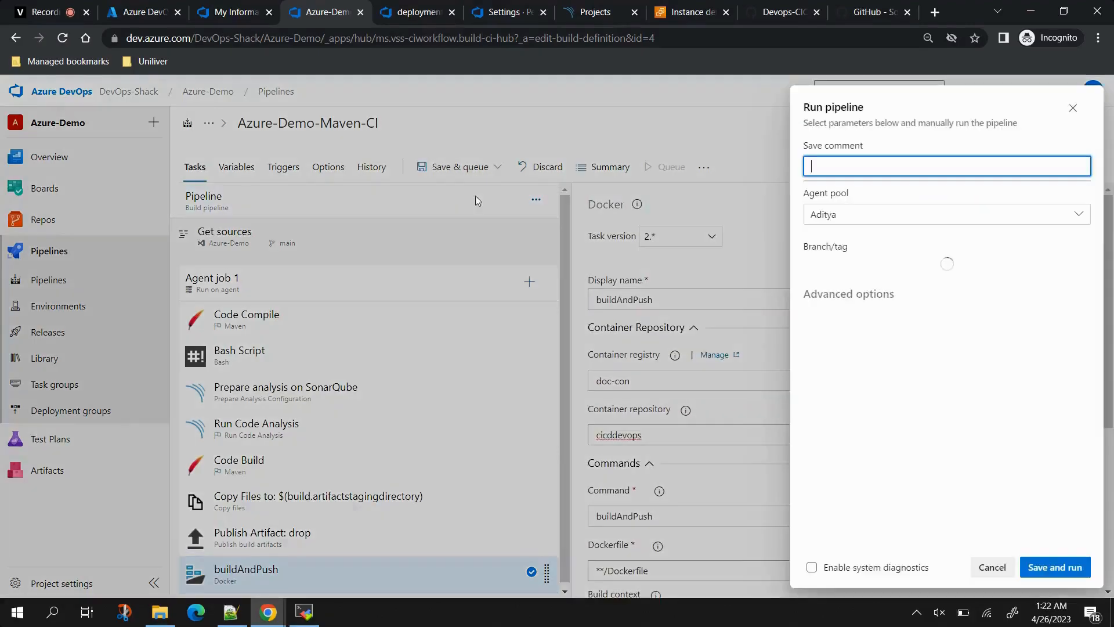
Step: Save and run the pipeline, then view Agent job 1's log for run #20230425.8
left_click(1045, 571)
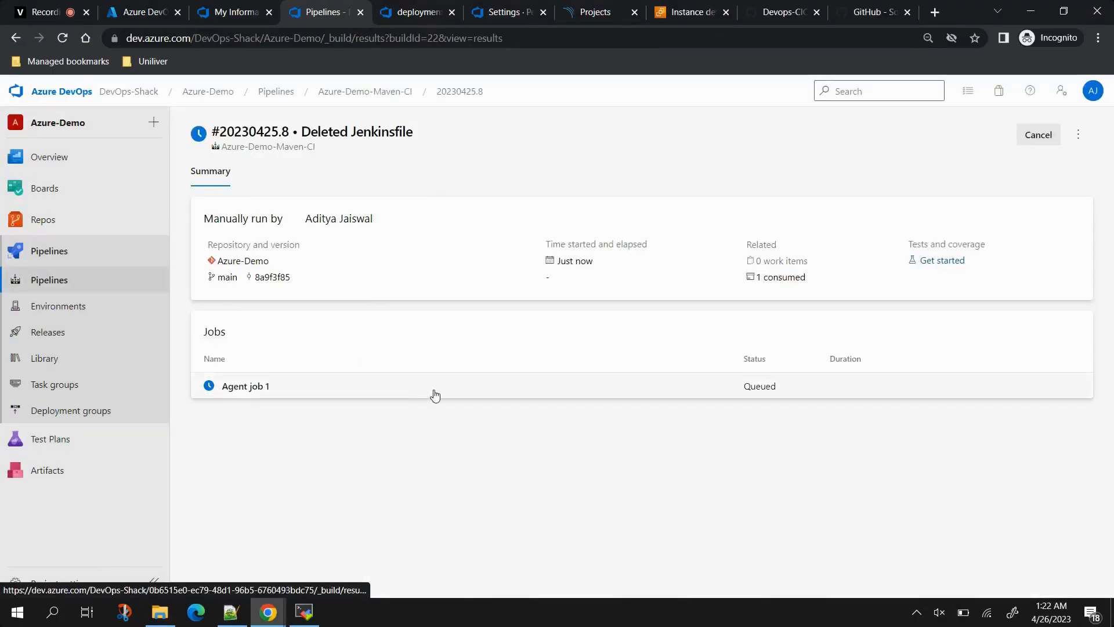
left_click(433, 396)
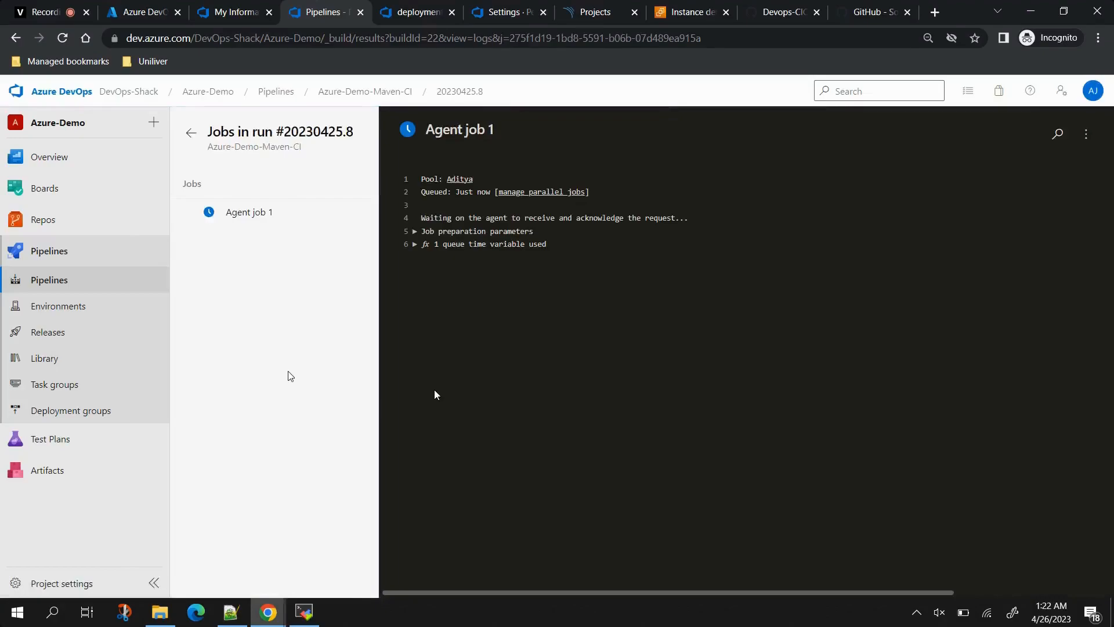
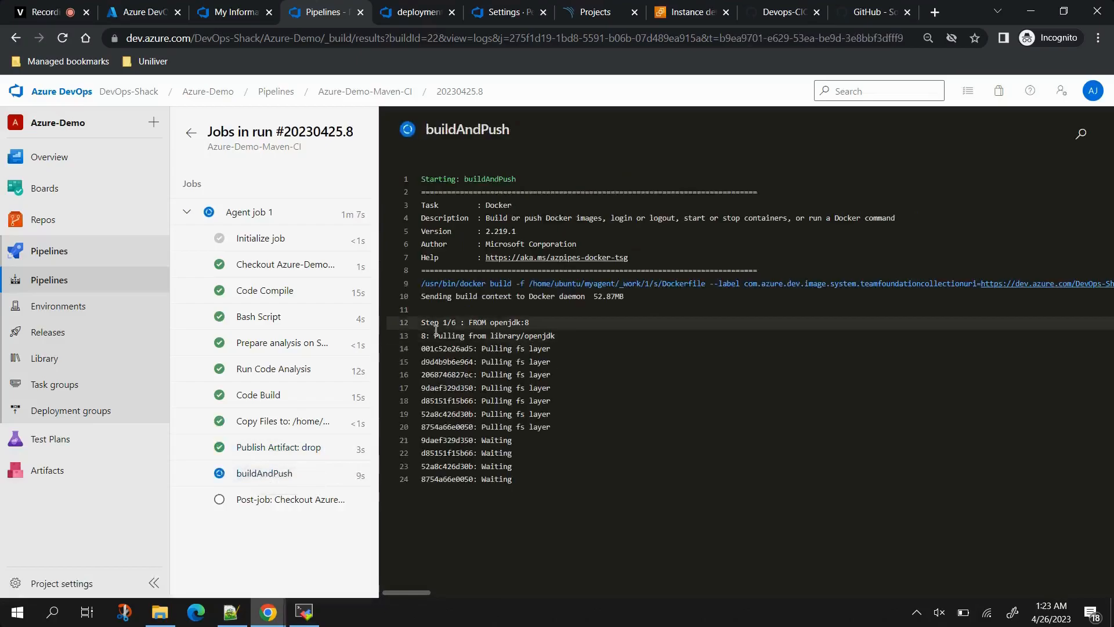
Step: Inspect the failed buildAndPush log showing Docker push access denied, then reopen the pipeline for editing
left_click_drag(423, 323, 530, 324)
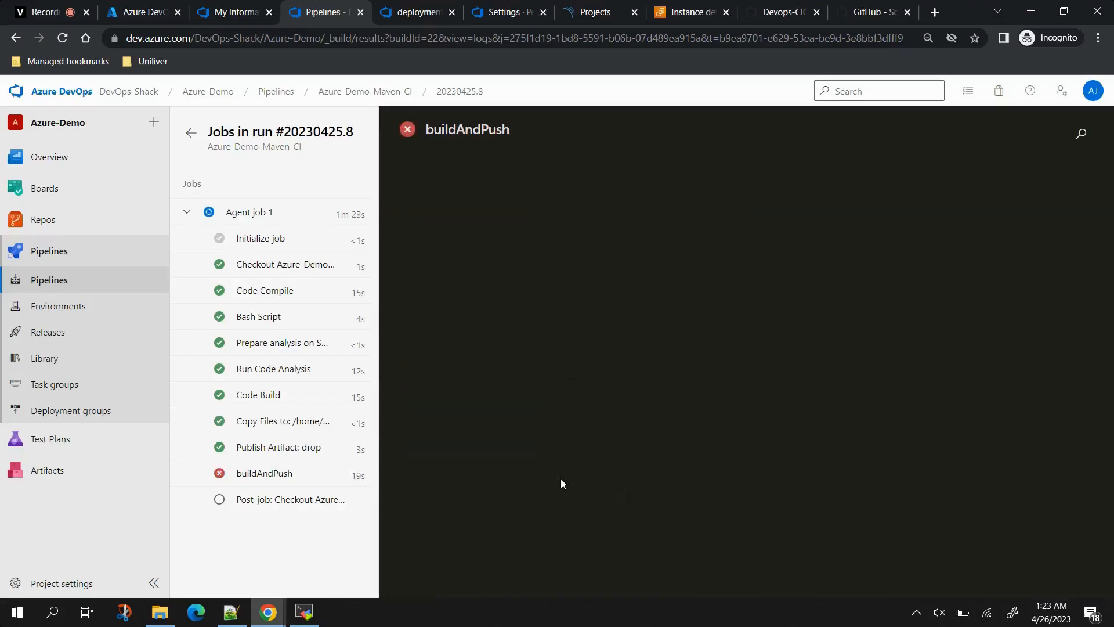
left_click(235, 482)
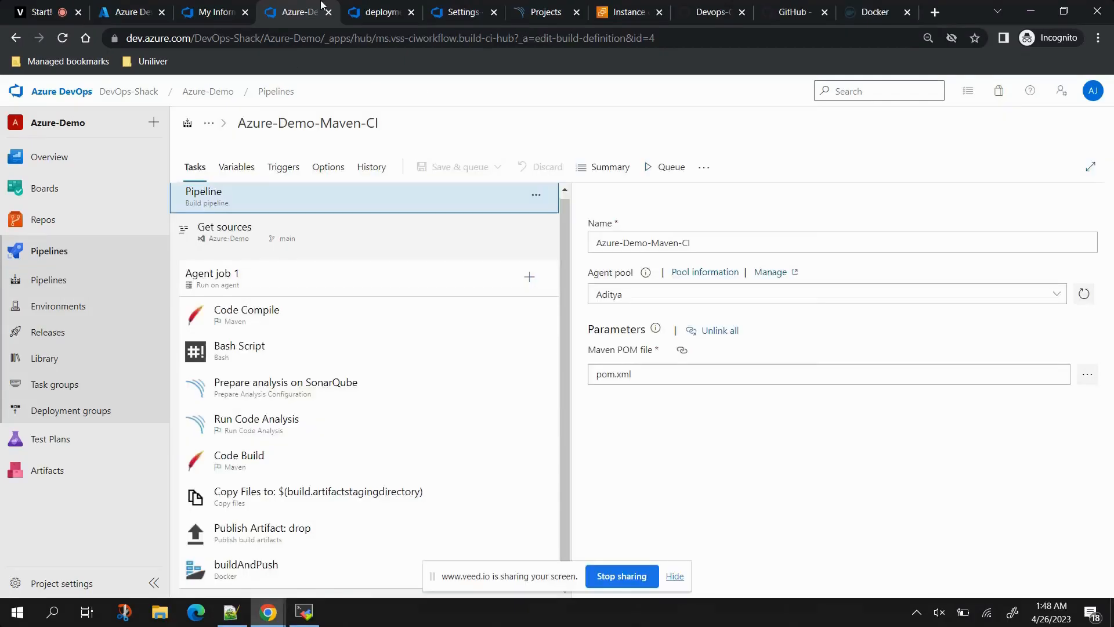
Step: Change the buildAndPush Docker task's command to build
left_click(290, 564)
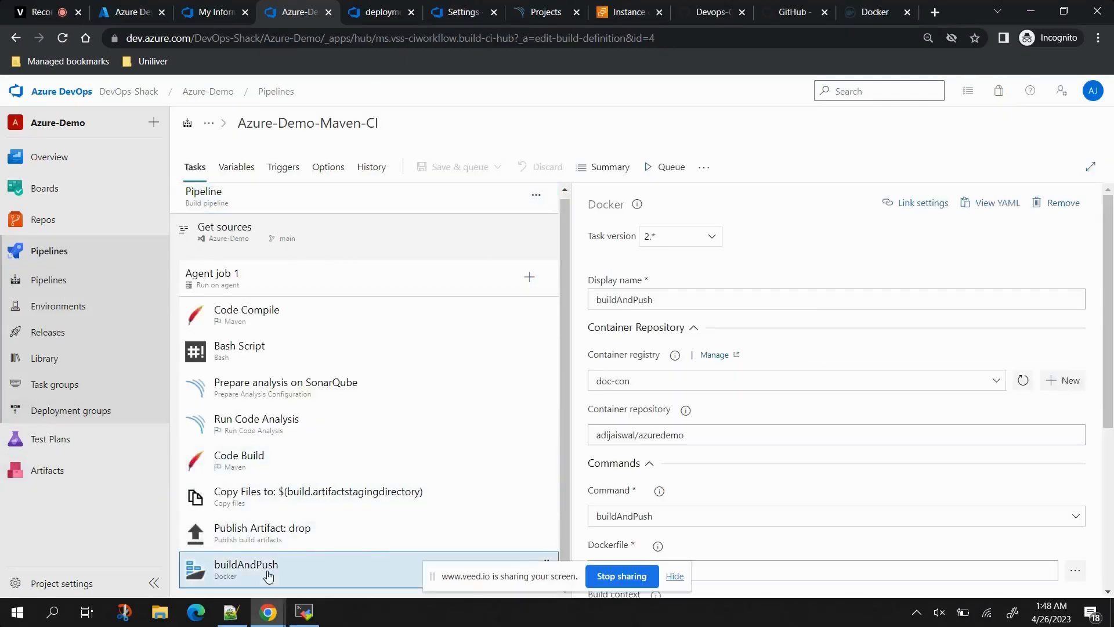
left_click(672, 577)
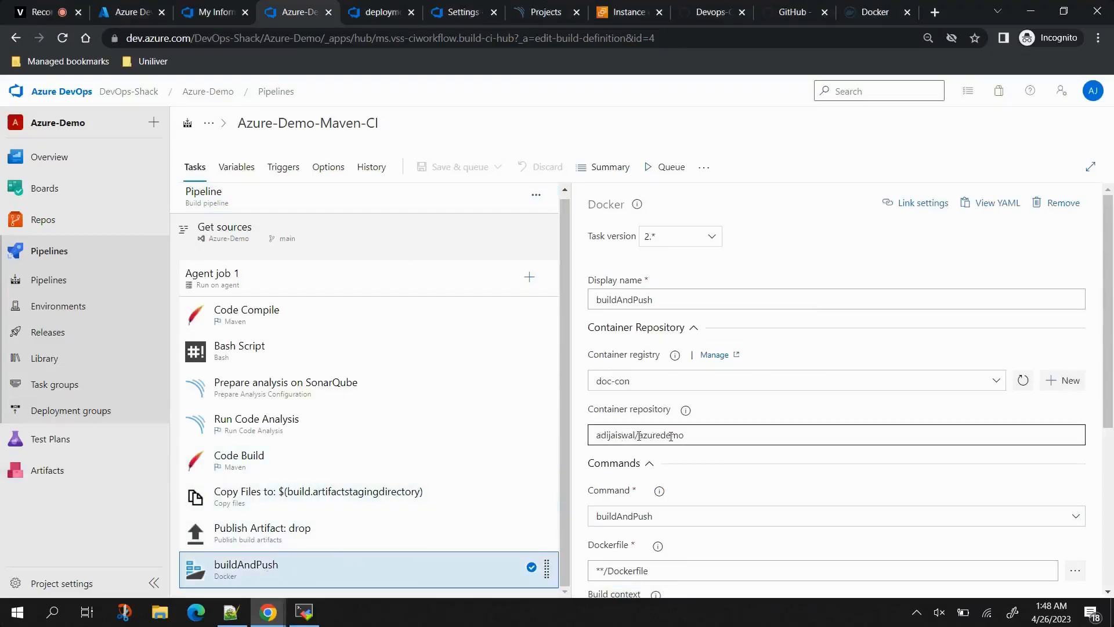
left_click(639, 436)
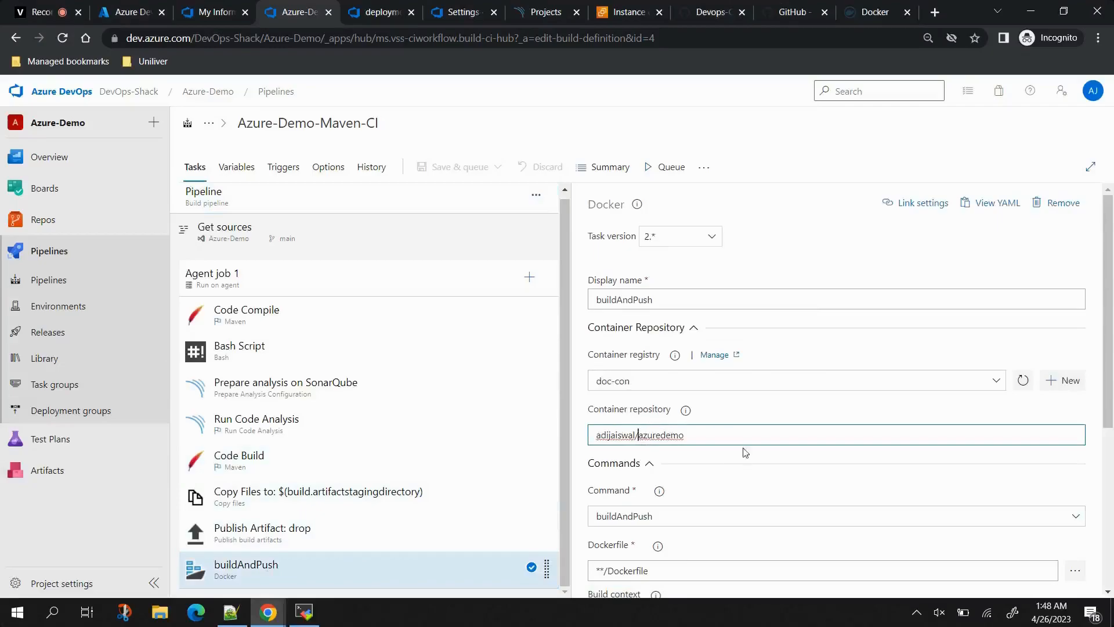
scroll(745, 452, "down", 3)
scroll(691, 400, "up", 1)
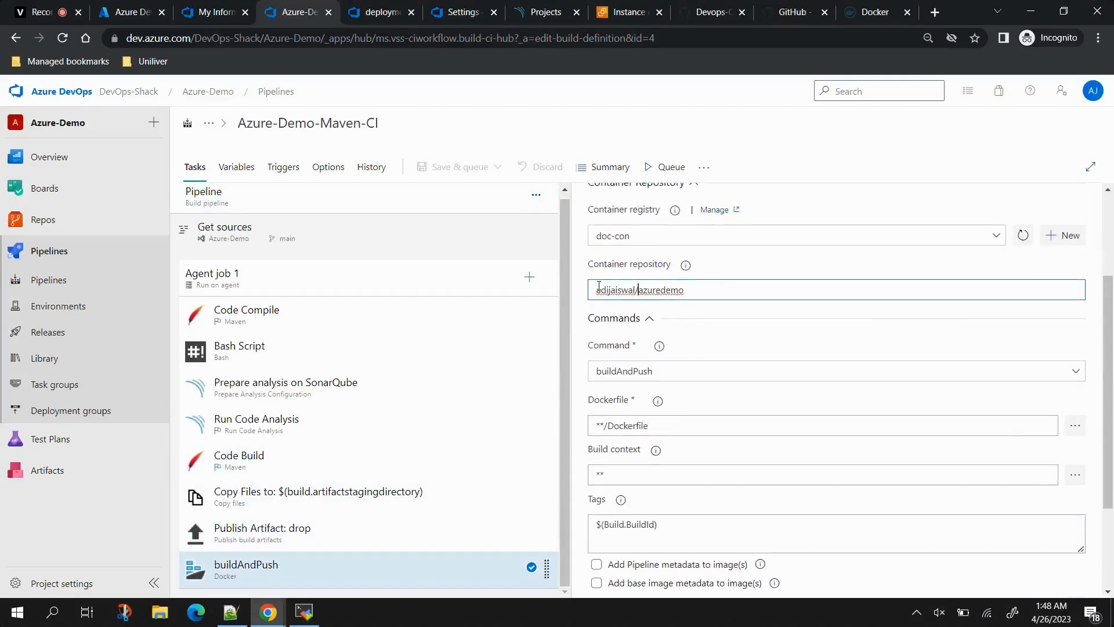
scroll(695, 358, "up", 2)
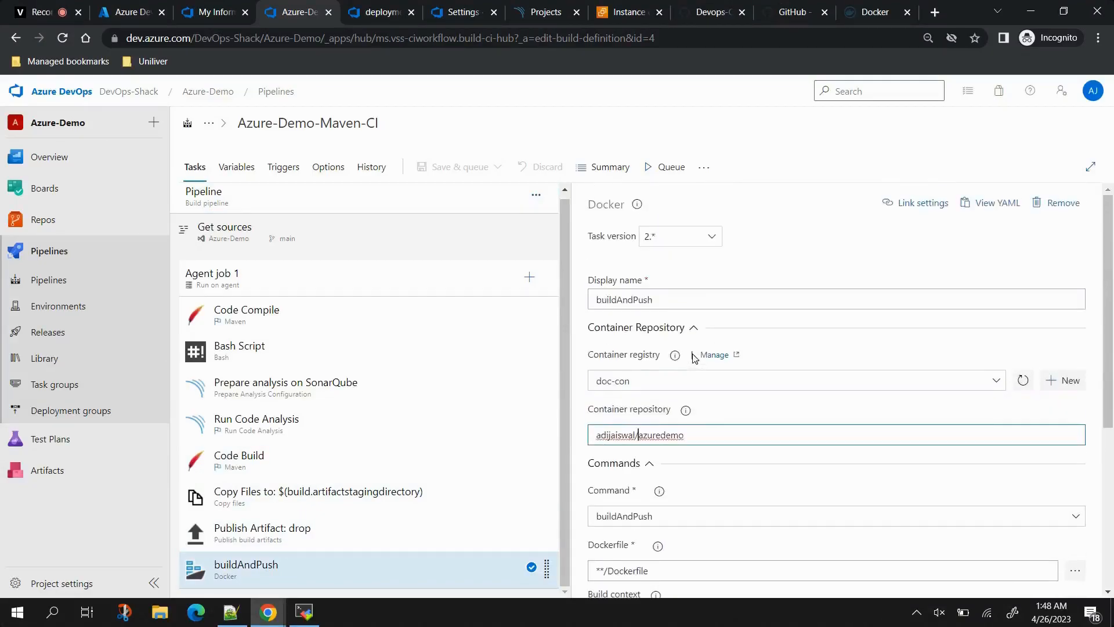
scroll(701, 459, "down", 2)
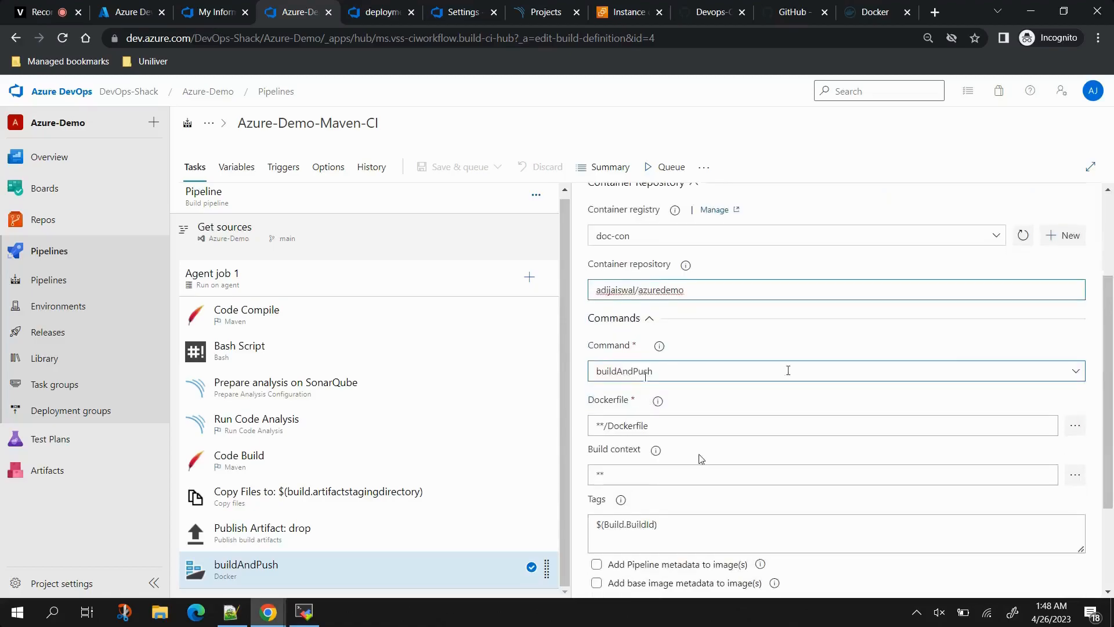
left_click(1075, 374)
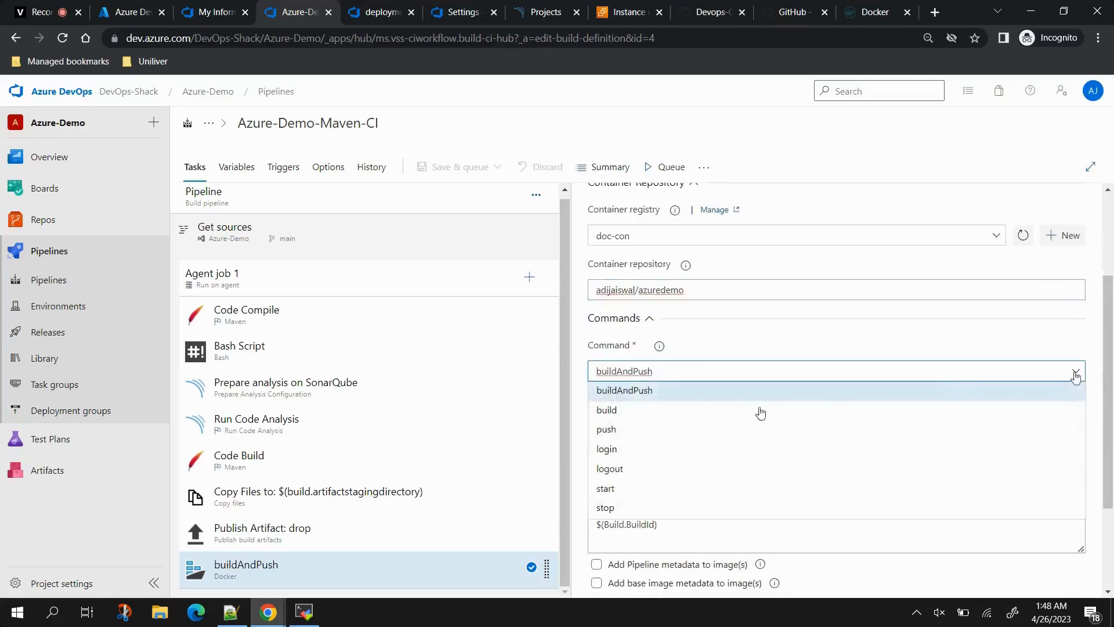
left_click(609, 410)
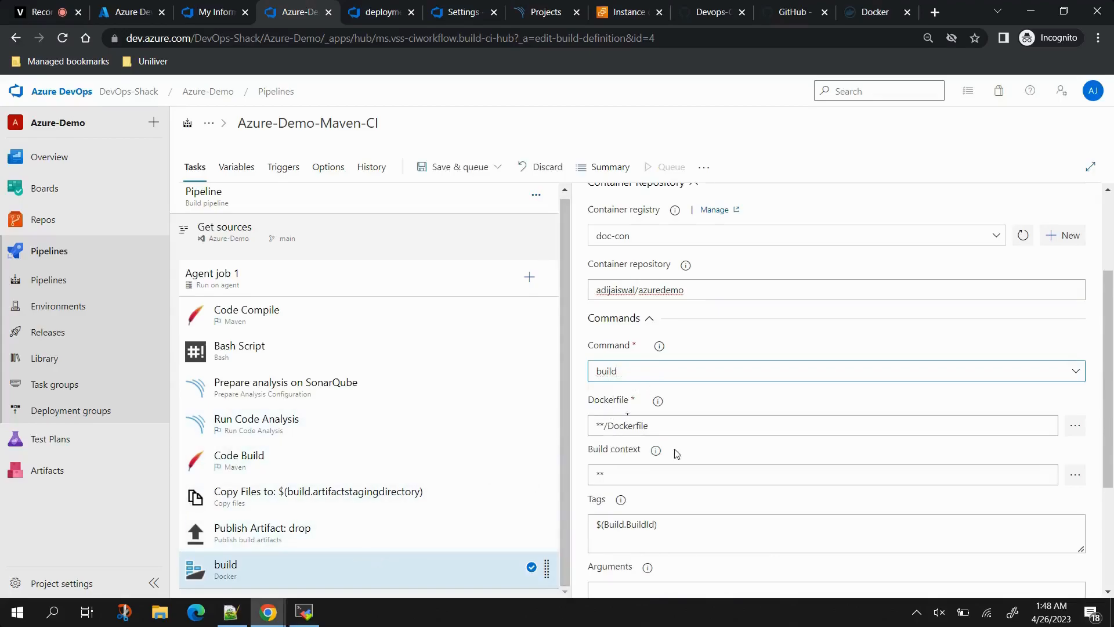
scroll(677, 453, "down", 3)
Step: Clone the build task and rename the copy to Push
right_click(294, 577)
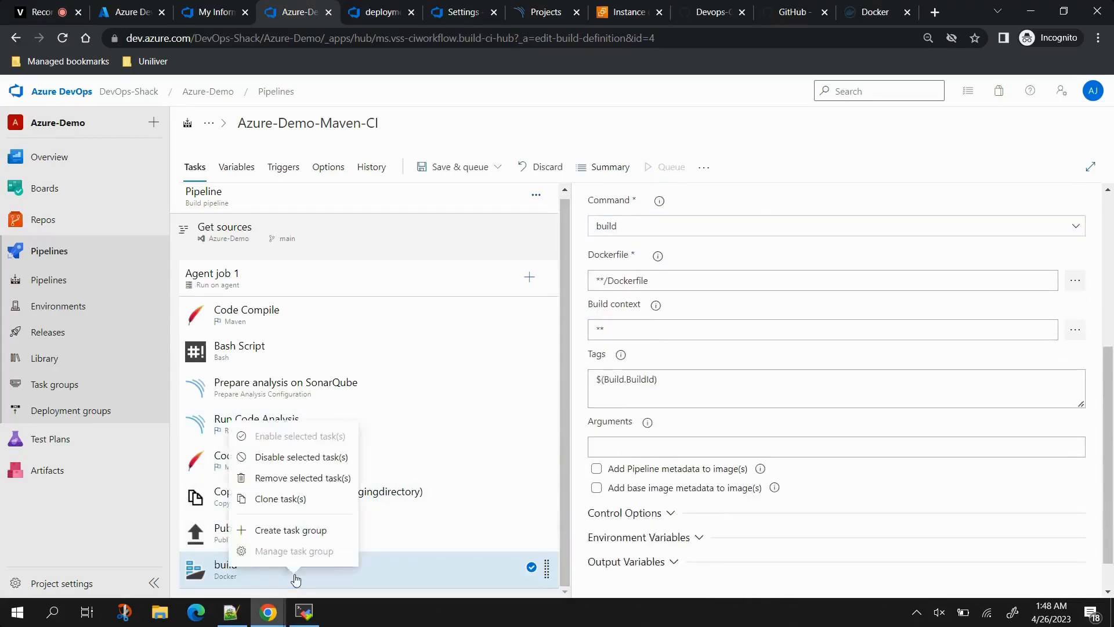
left_click(272, 500)
left_click(273, 567)
left_click(739, 296)
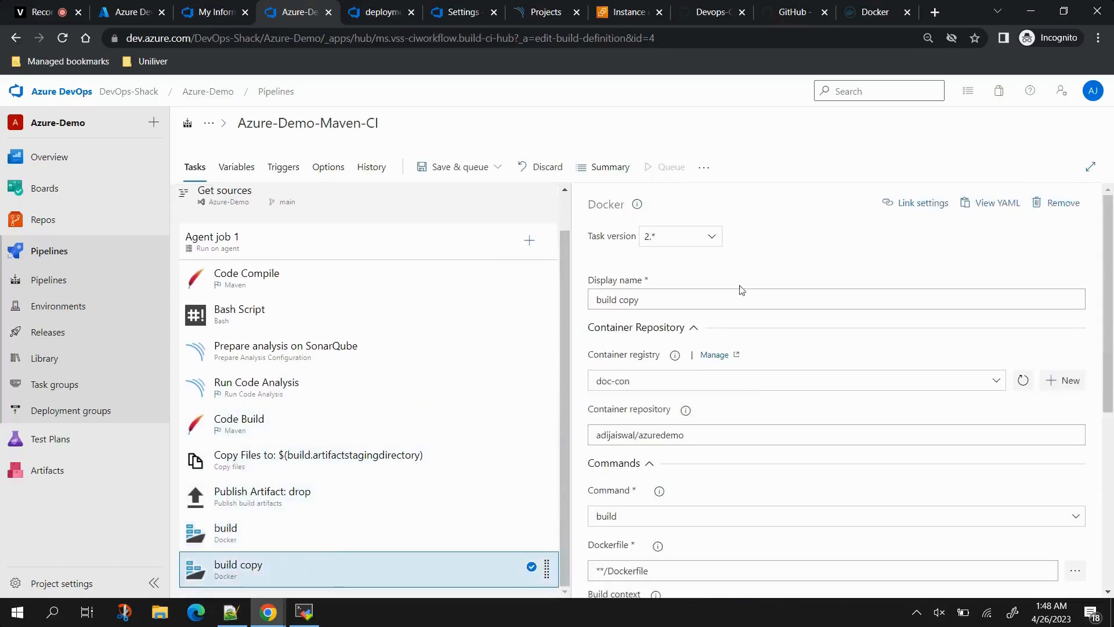
key("ctrl+a")
type("P")
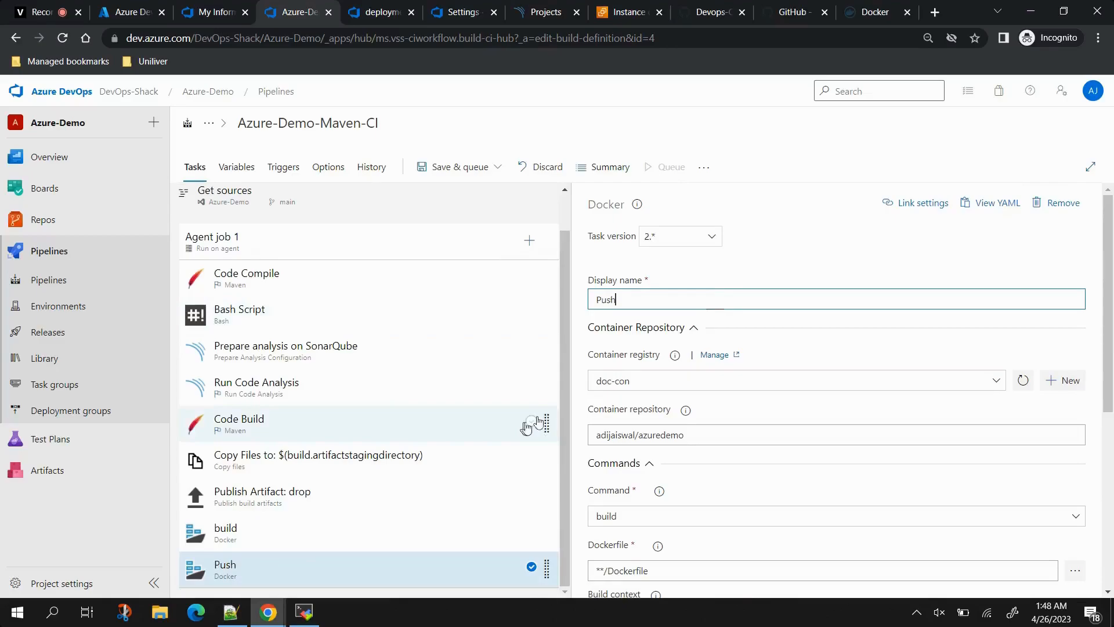
Step: Set the cloned Push task's Docker command to push
scroll(676, 412, "down", 3)
left_click(626, 372)
left_click(1076, 370)
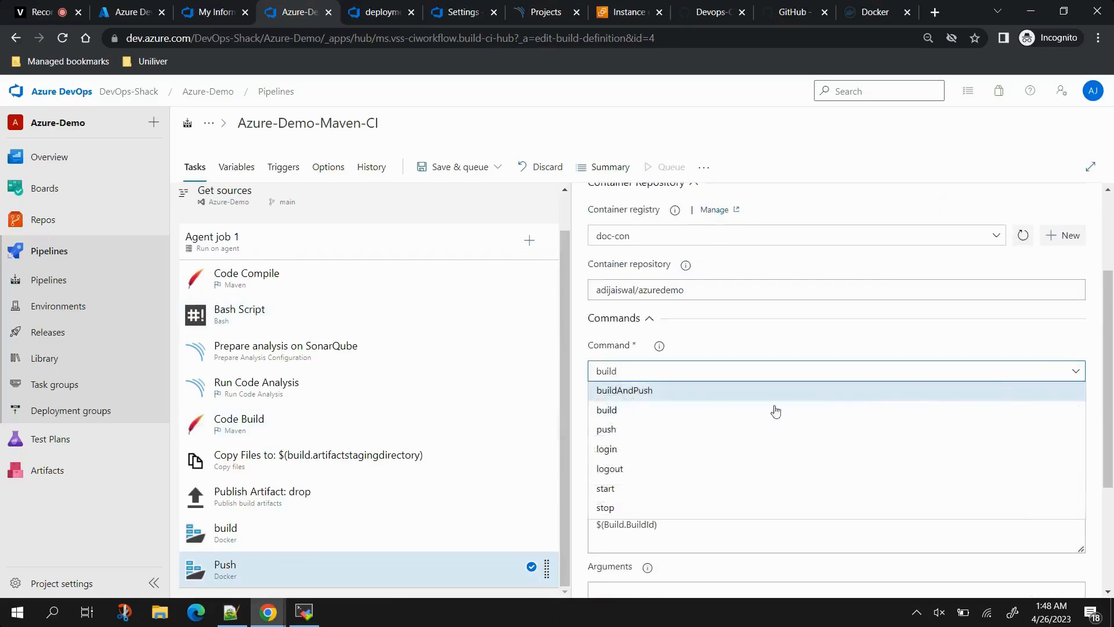
left_click(620, 427)
scroll(676, 430, "down", 3)
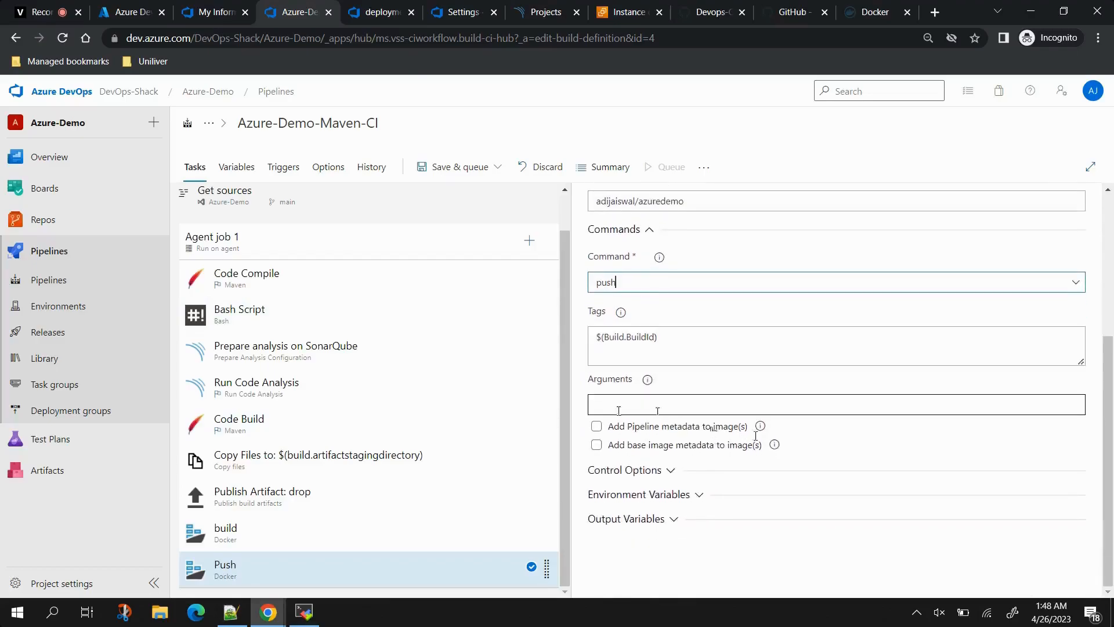
left_click(458, 167)
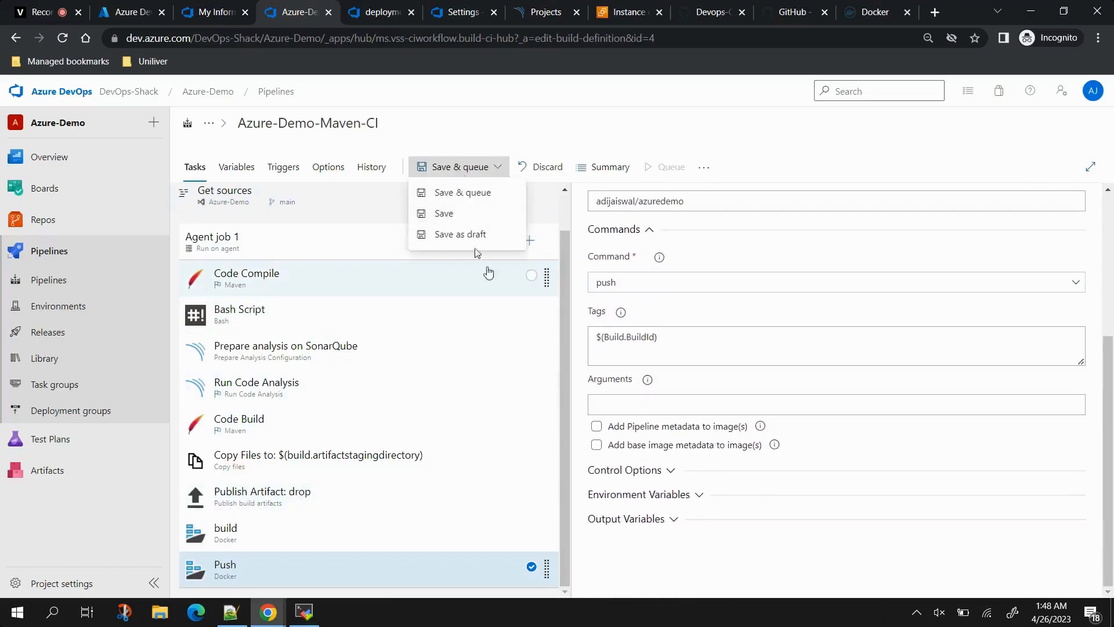
Step: Save and queue a new run, open Agent job 1's log, then view Docker Hub repositories
left_click(496, 193)
left_click(1057, 571)
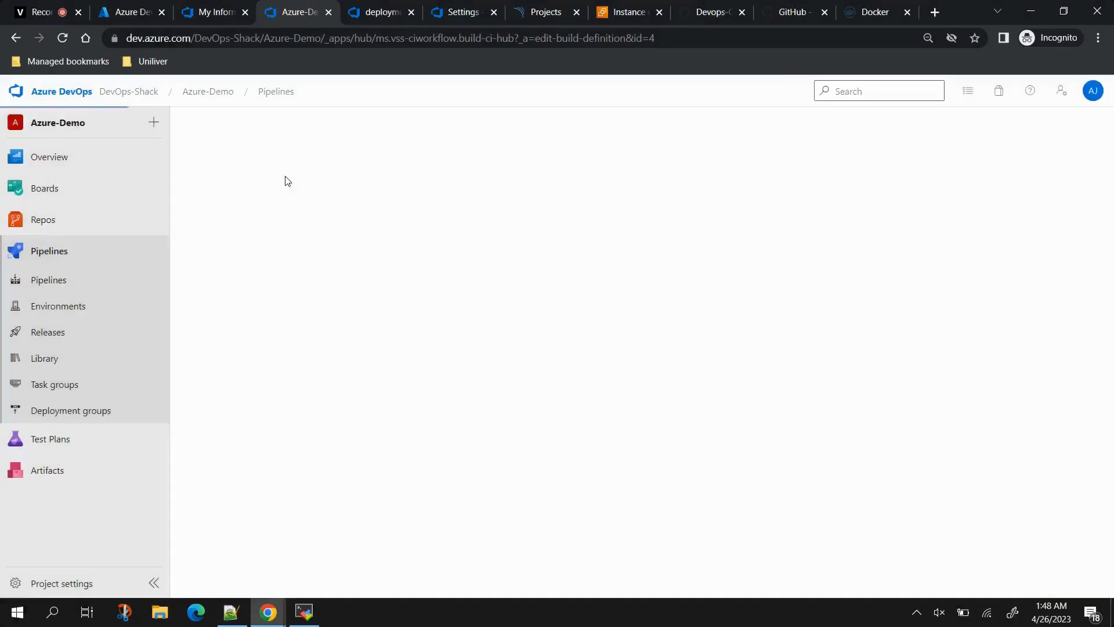
left_click(447, 396)
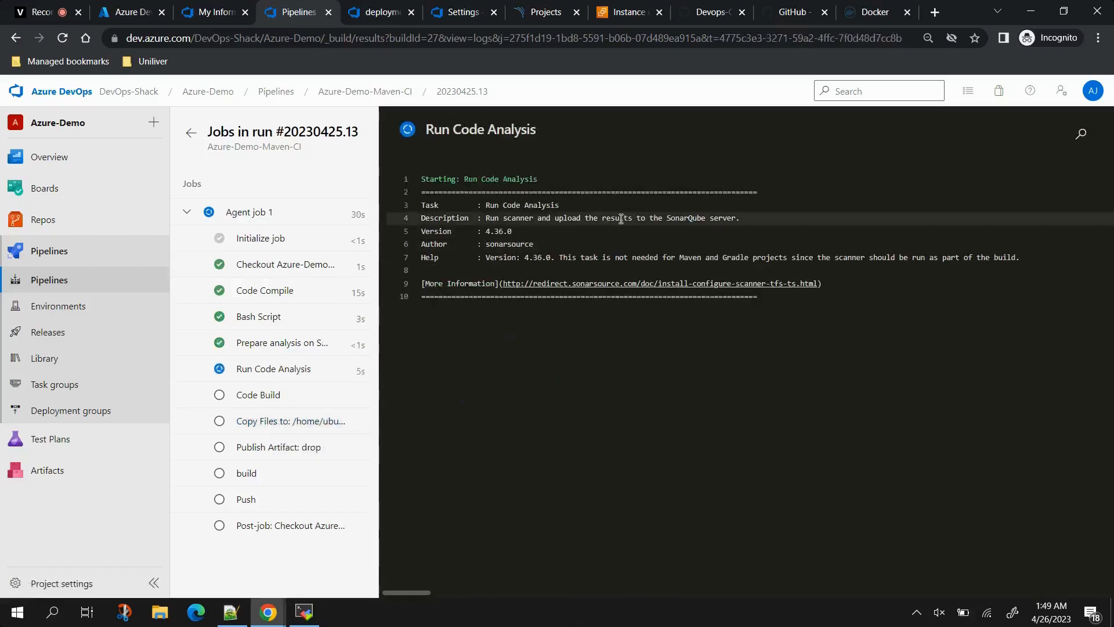
left_click(851, 7)
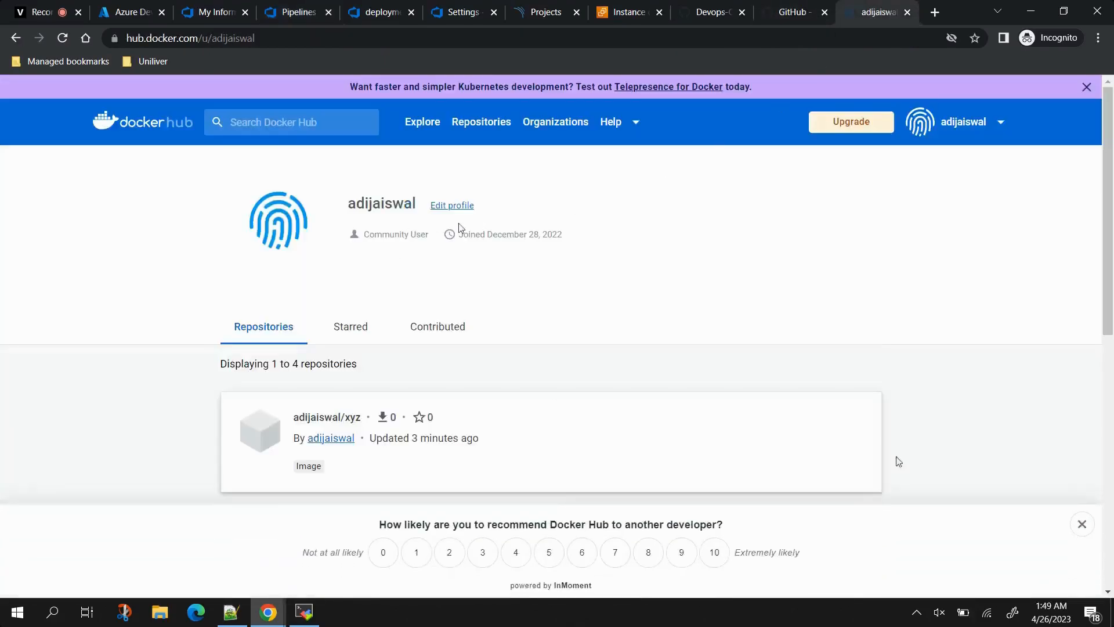
left_click(1079, 526)
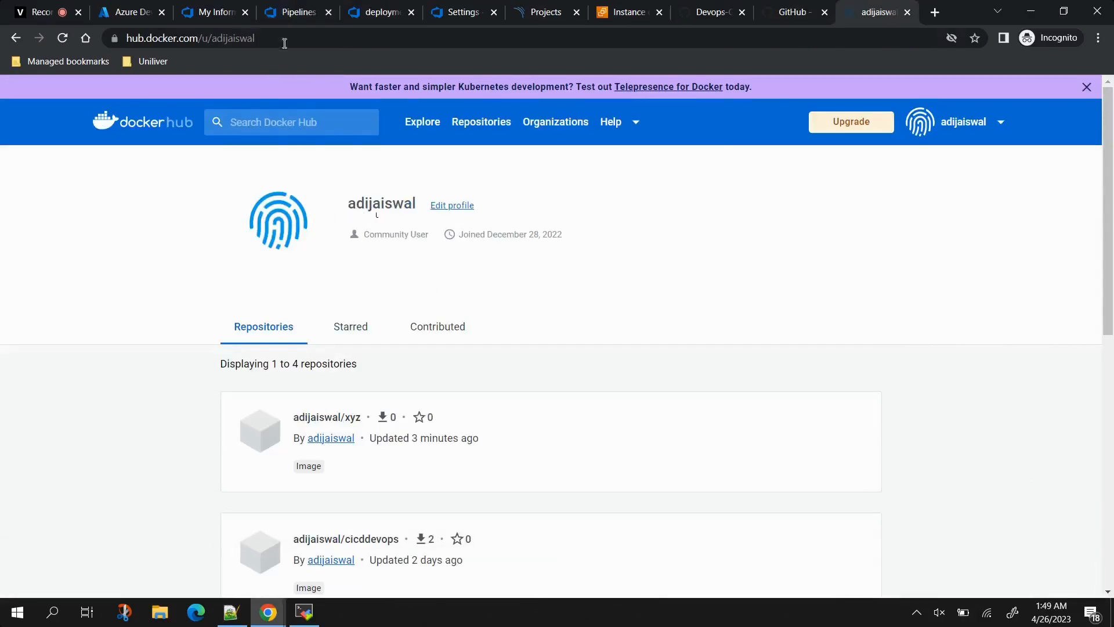
Step: Follow run 20230425.13's Push log pushing the azuredemo:27 image until all tasks are green
left_click(286, 14)
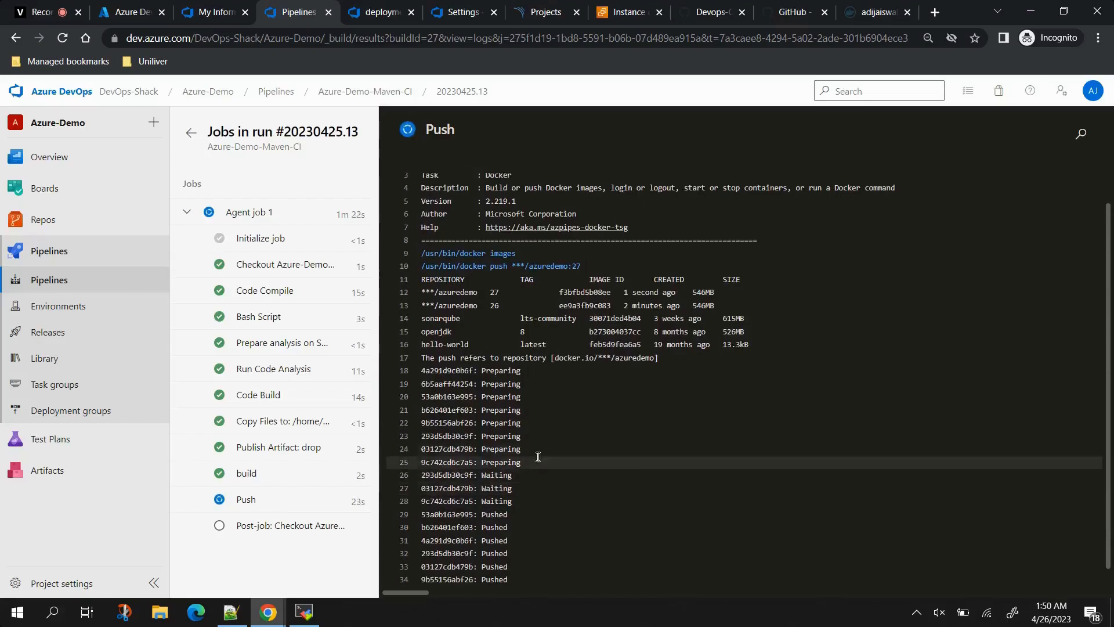
scroll(534, 455, "up", 2)
left_click_drag(426, 320, 721, 331)
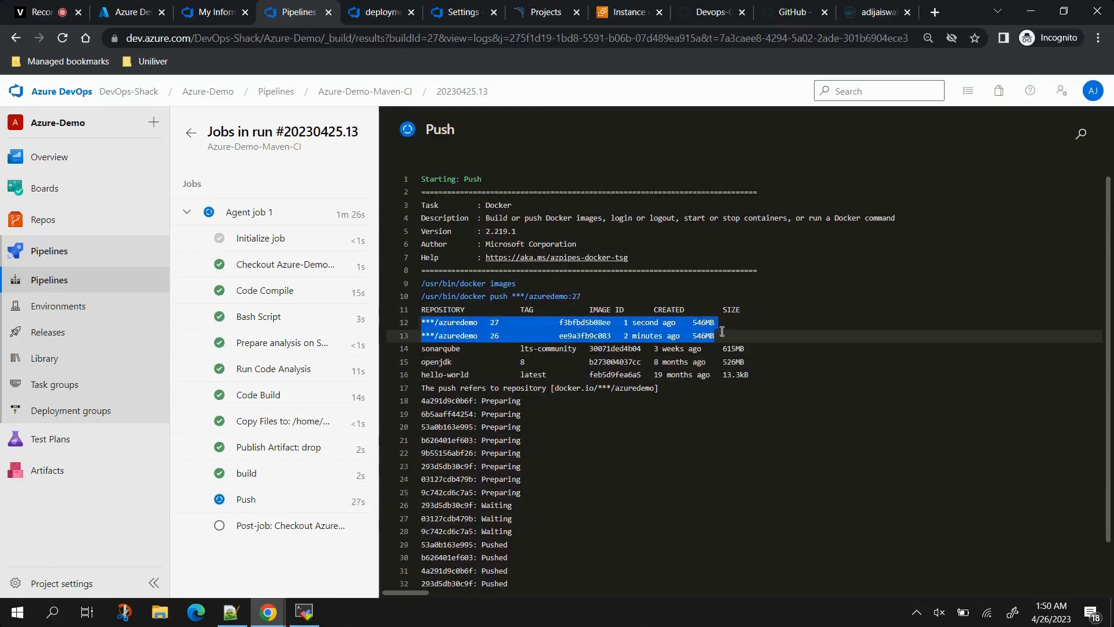
scroll(563, 456, "down", 1)
left_click(568, 462)
scroll(566, 464, "down", 1)
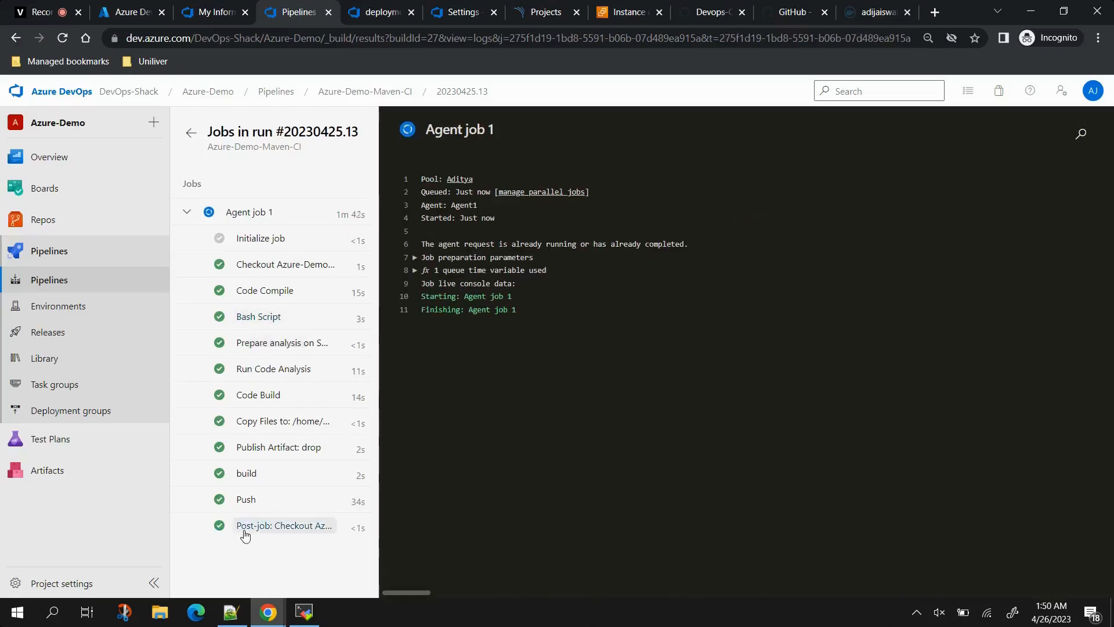
Step: Reload Docker Hub to see adijaiswal/azuredemo freshly updated, then go back to the job log
left_click(874, 11)
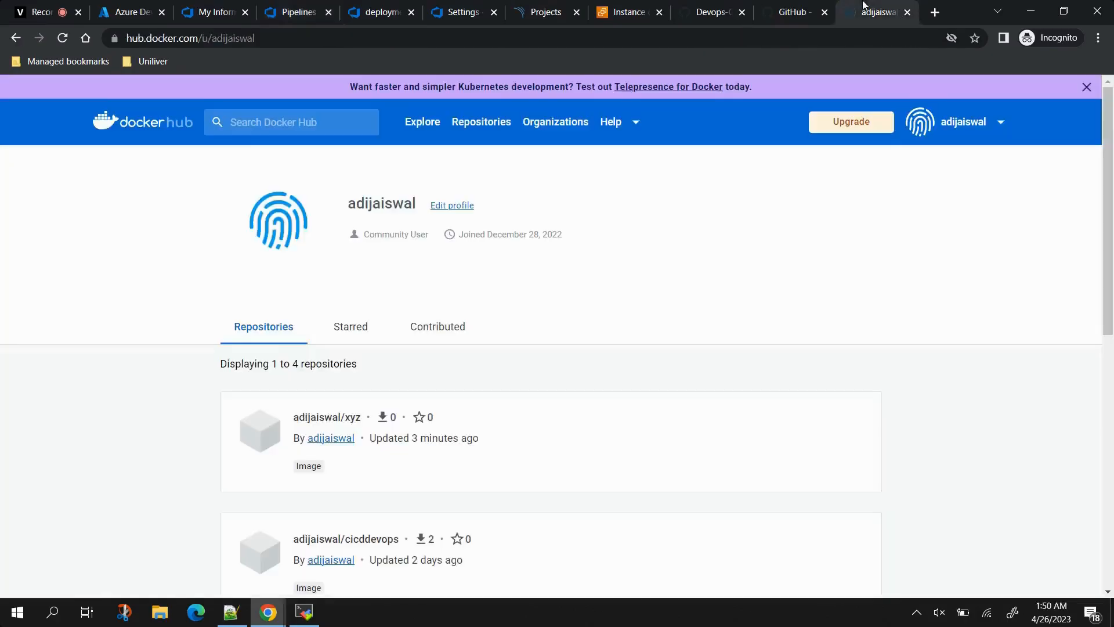
left_click(62, 38)
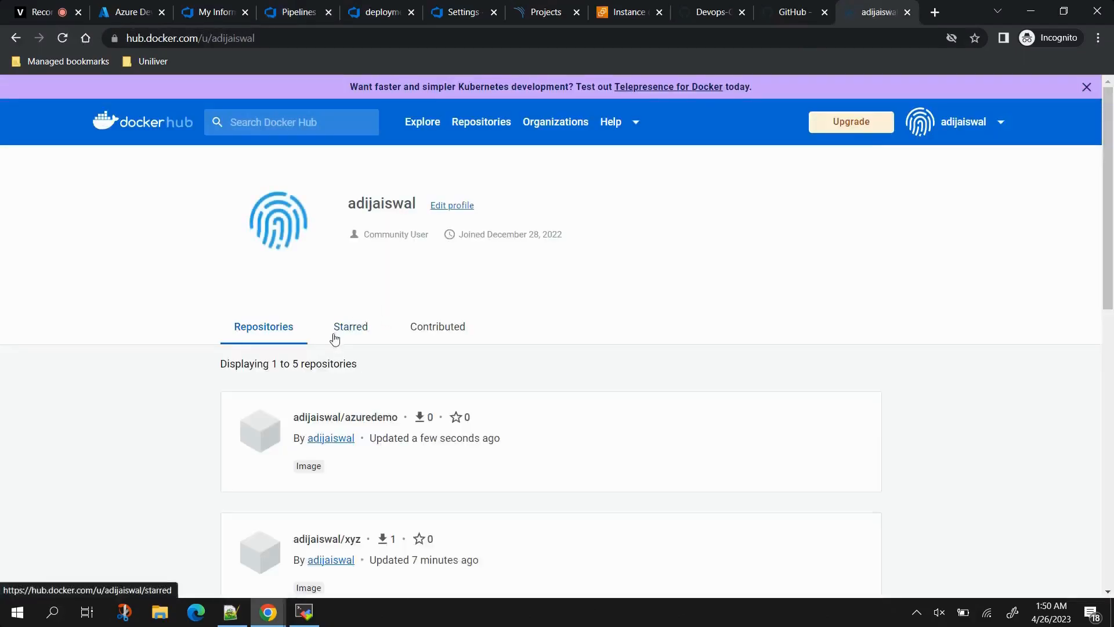
scroll(250, 442, "down", 2)
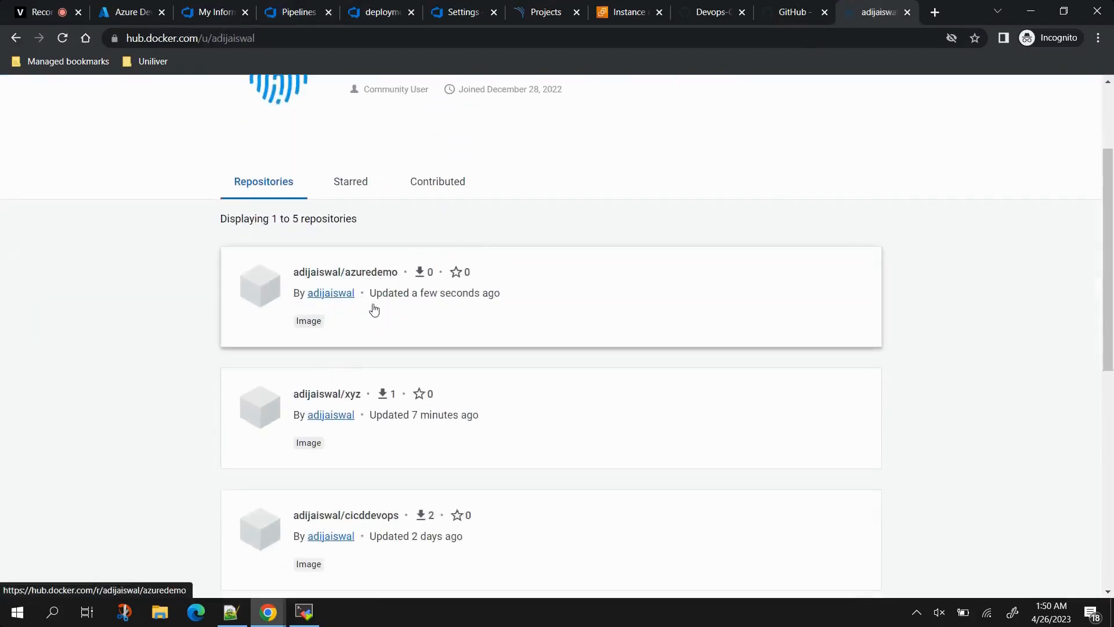
left_click(304, 7)
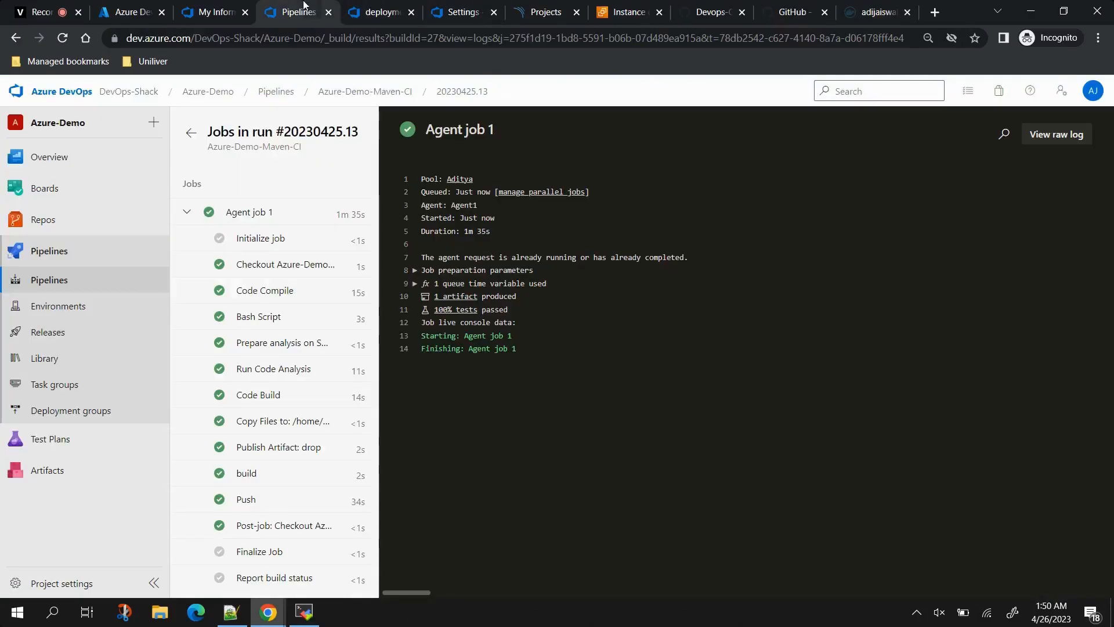
Step: Go back to the Azure-Demo-Maven-CI pipeline and reopen it in the task editor
left_click(327, 94)
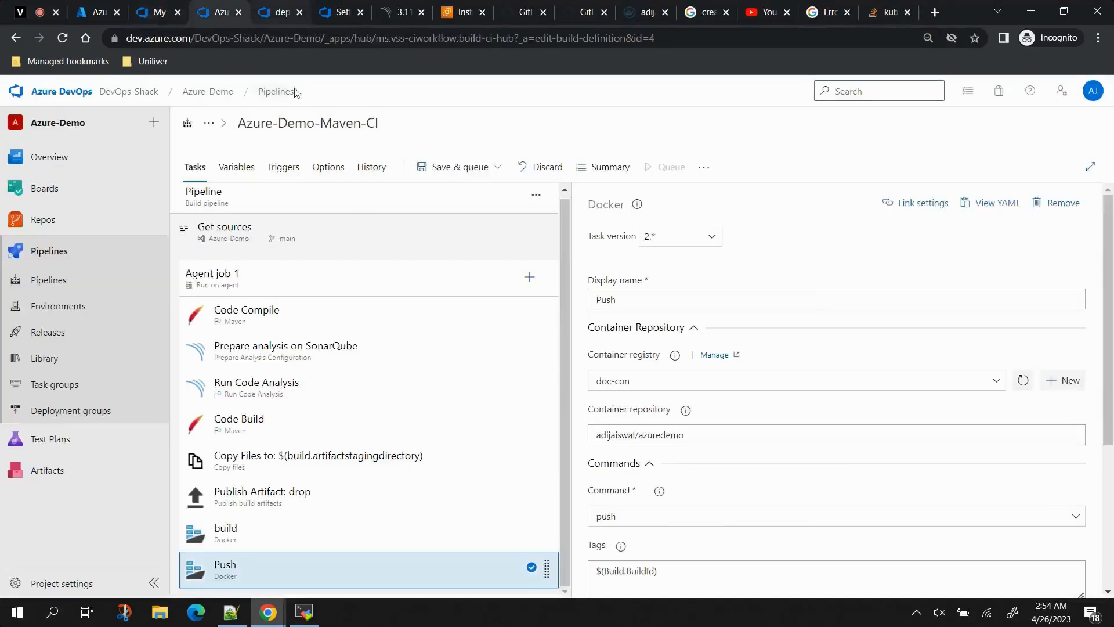
Step: Search for 'ba' and add a Bash task to Agent job 1
left_click(531, 280)
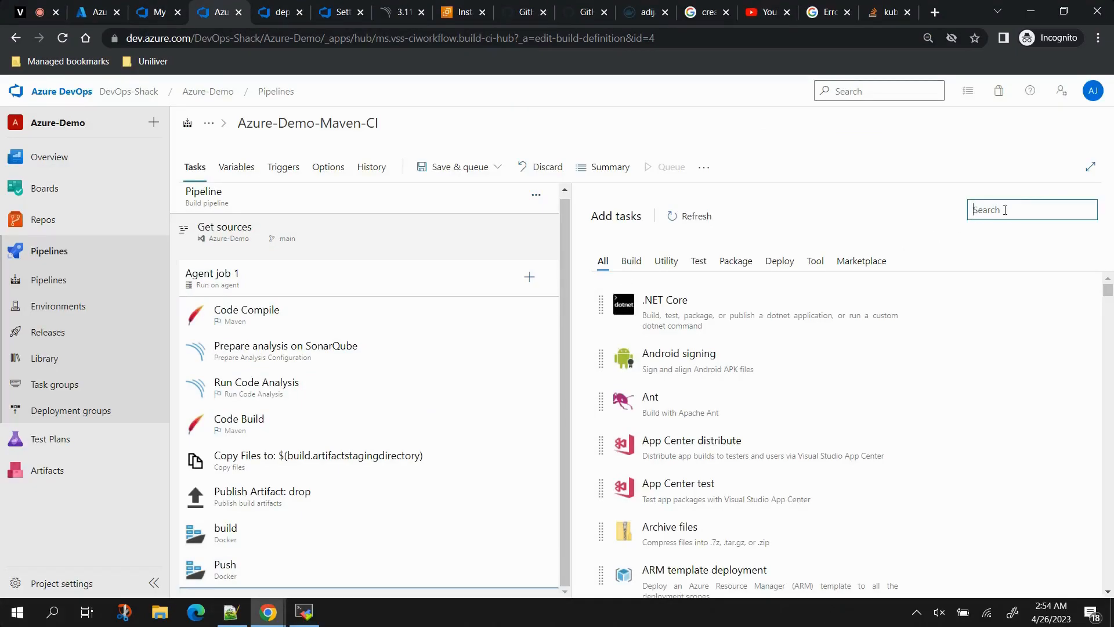
type("bash")
left_click(836, 277)
left_click(1040, 282)
Step: Rename the Bash task to Kubectl Apply, make it Inline, and select the default script
left_click(349, 579)
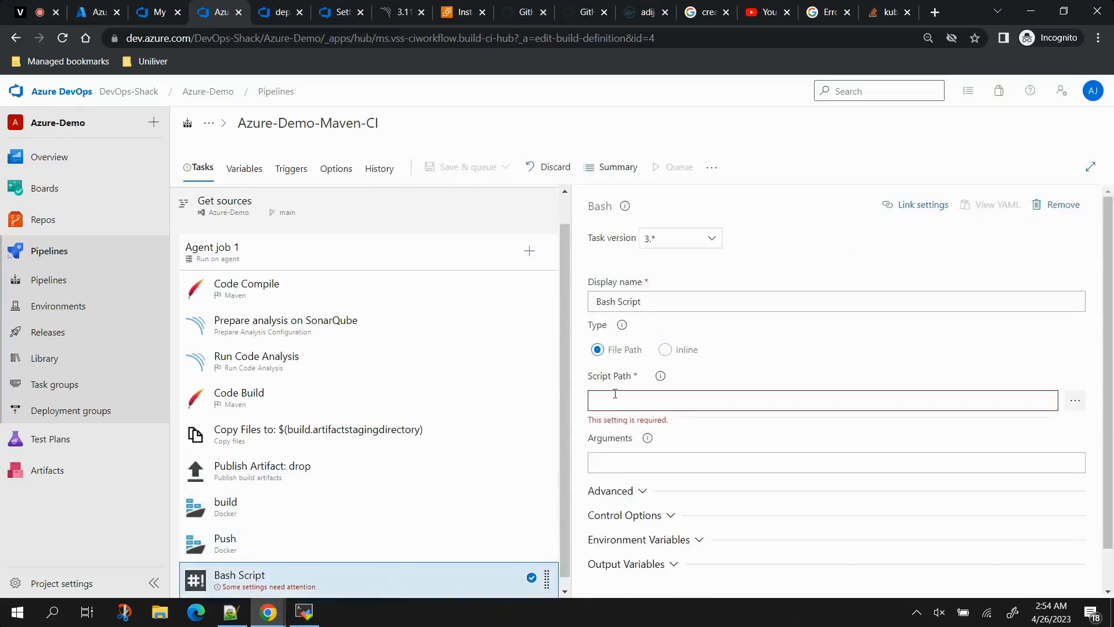
left_click_drag(662, 303, 481, 318)
type("K")
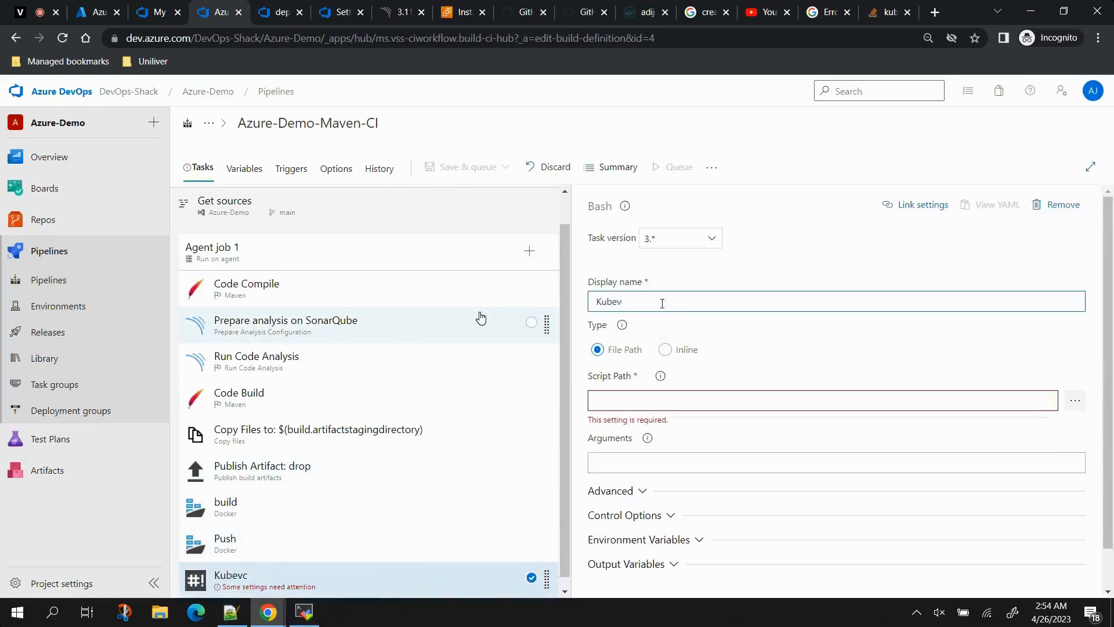
type("ubectl Apply")
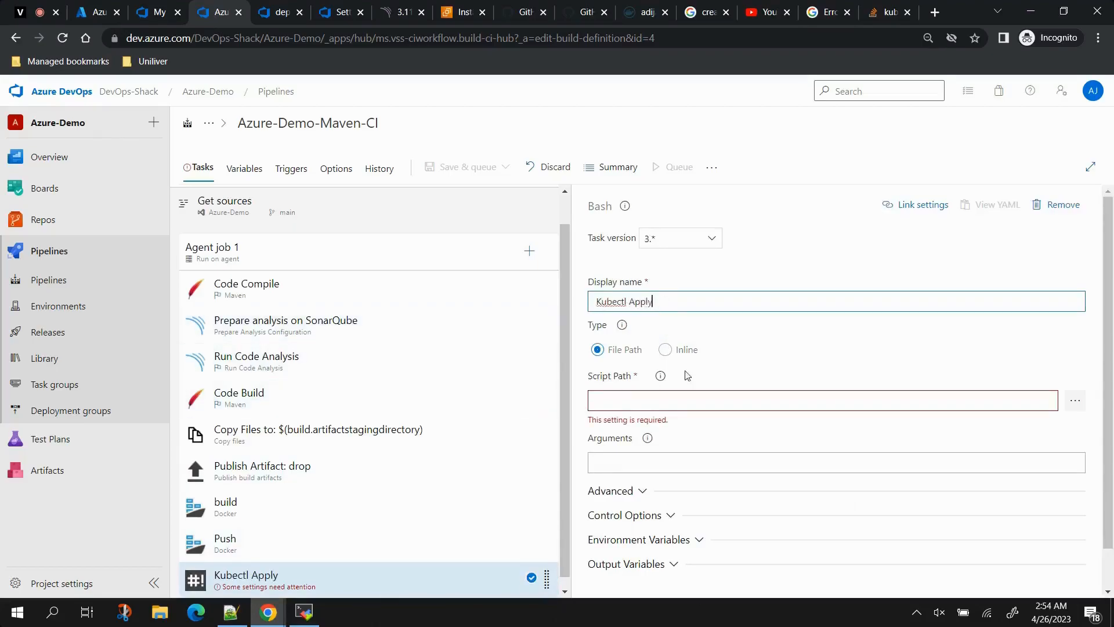
left_click(665, 349)
left_click(647, 418)
key("ctrl+a")
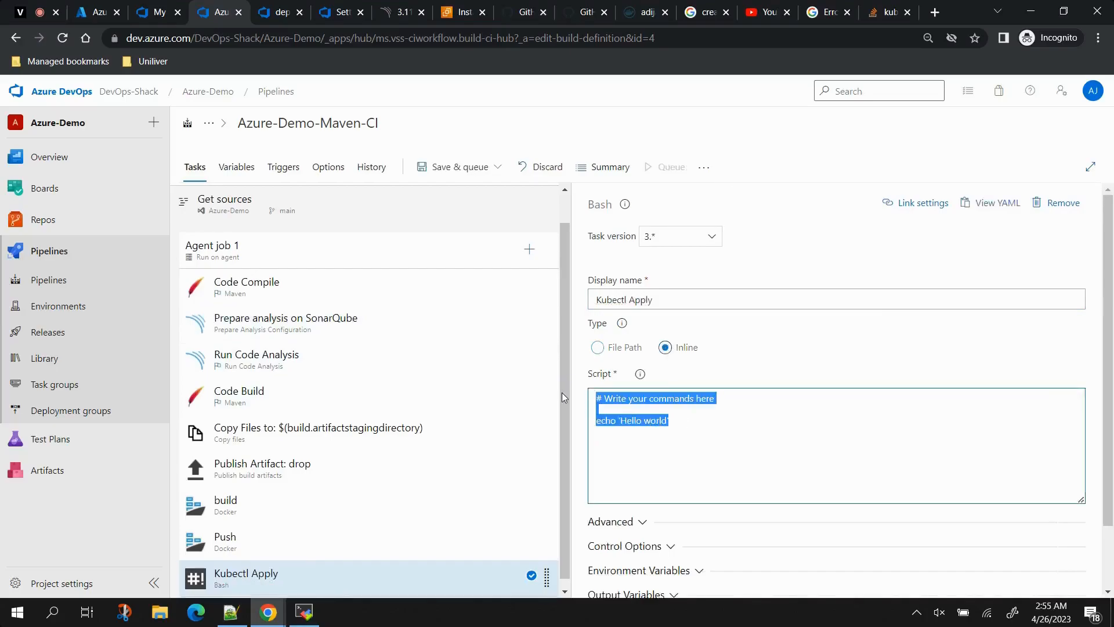
Step: Replace the inline script with 'sudo kubectl apply -f deploymentservice.yaml'
key("Delete")
type("sudo ")
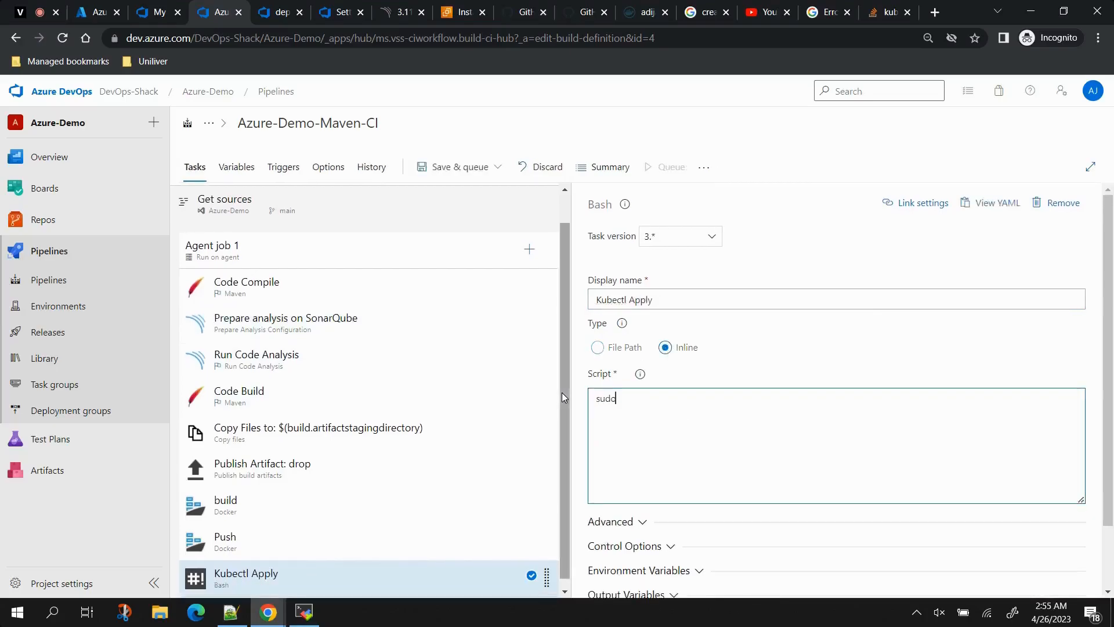
type("kubectl apply -f")
left_click(283, 11)
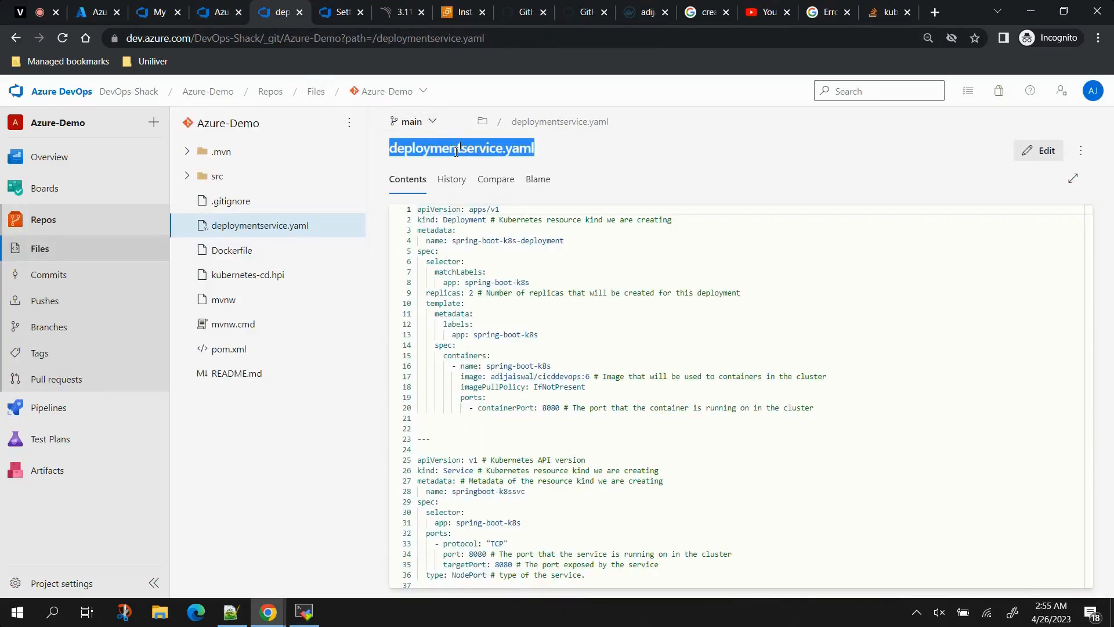
left_click(219, 11)
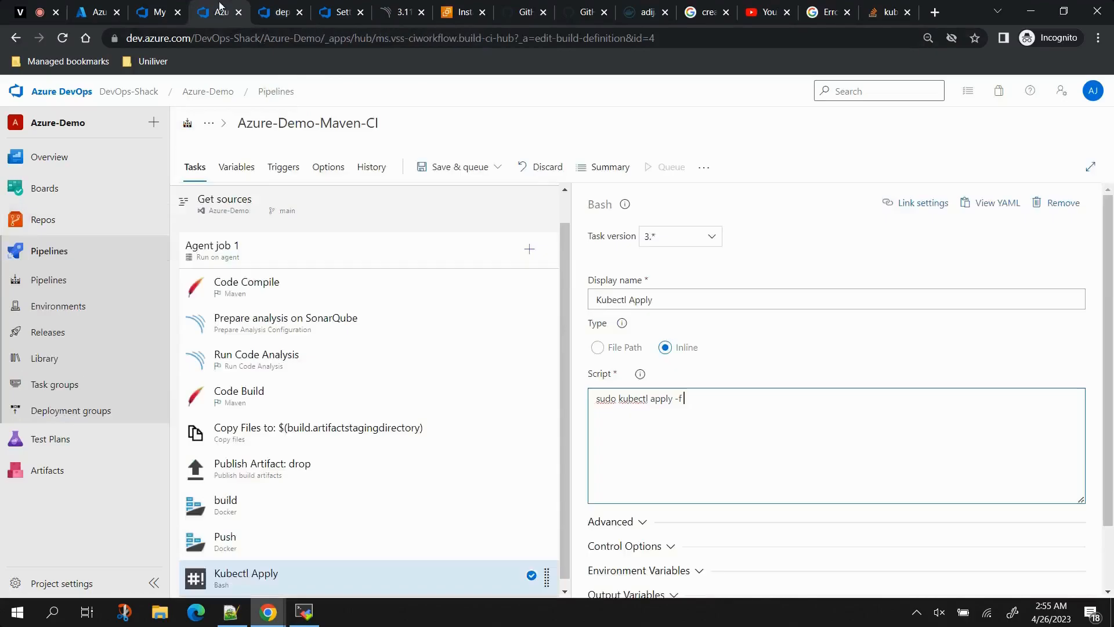
type("deploymentservice.yaml")
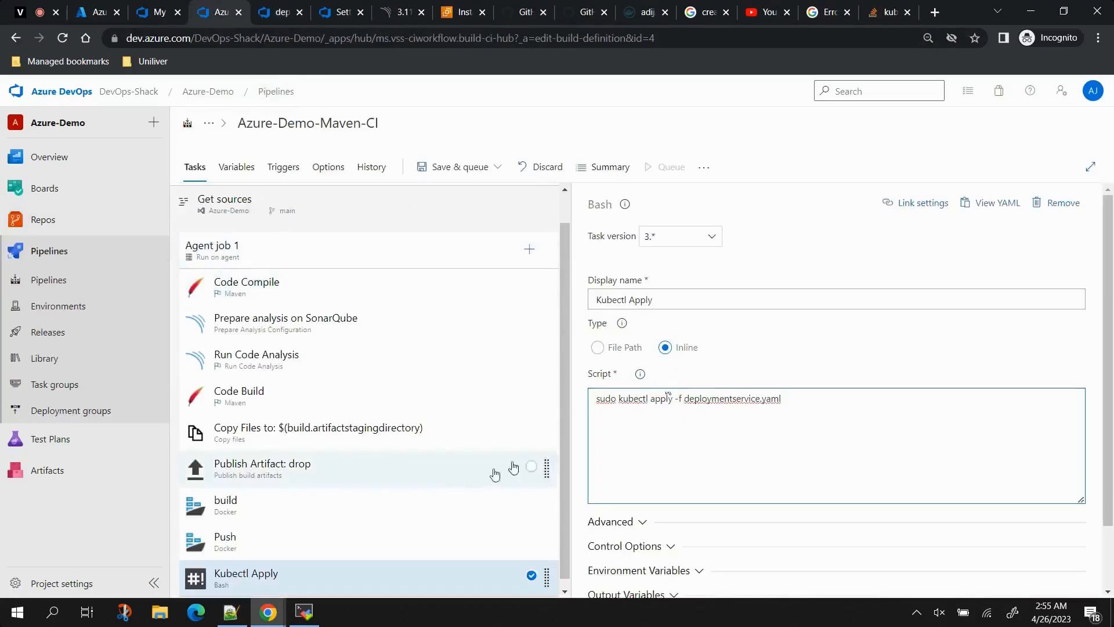
Step: Disable the Prepare analysis on SonarQube and Run Code Analysis tasks
right_click(290, 328)
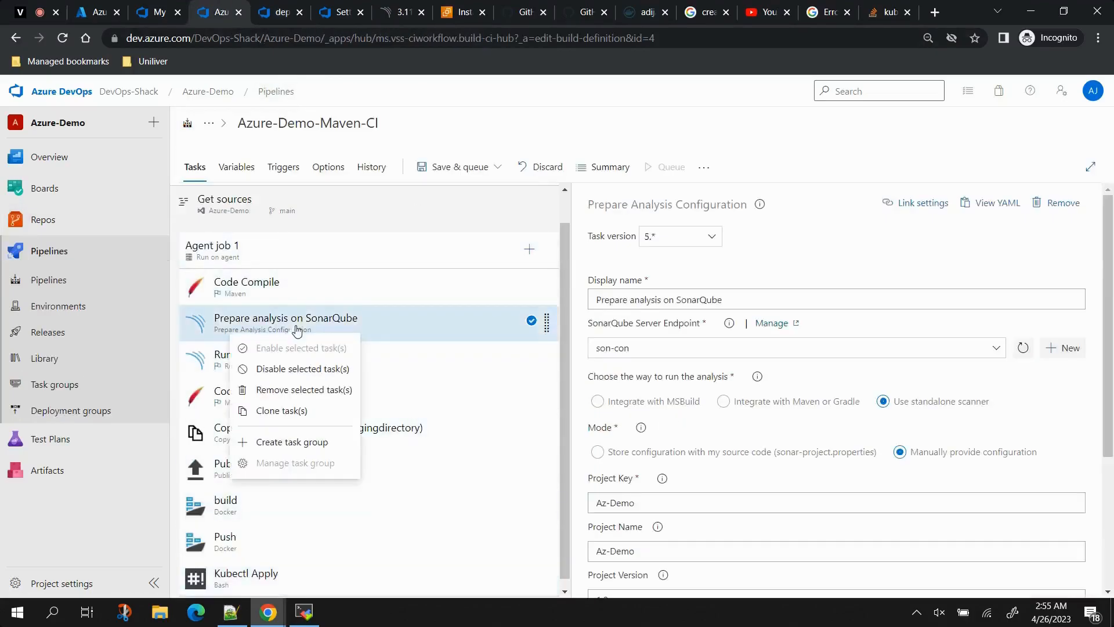
left_click(285, 369)
right_click(264, 361)
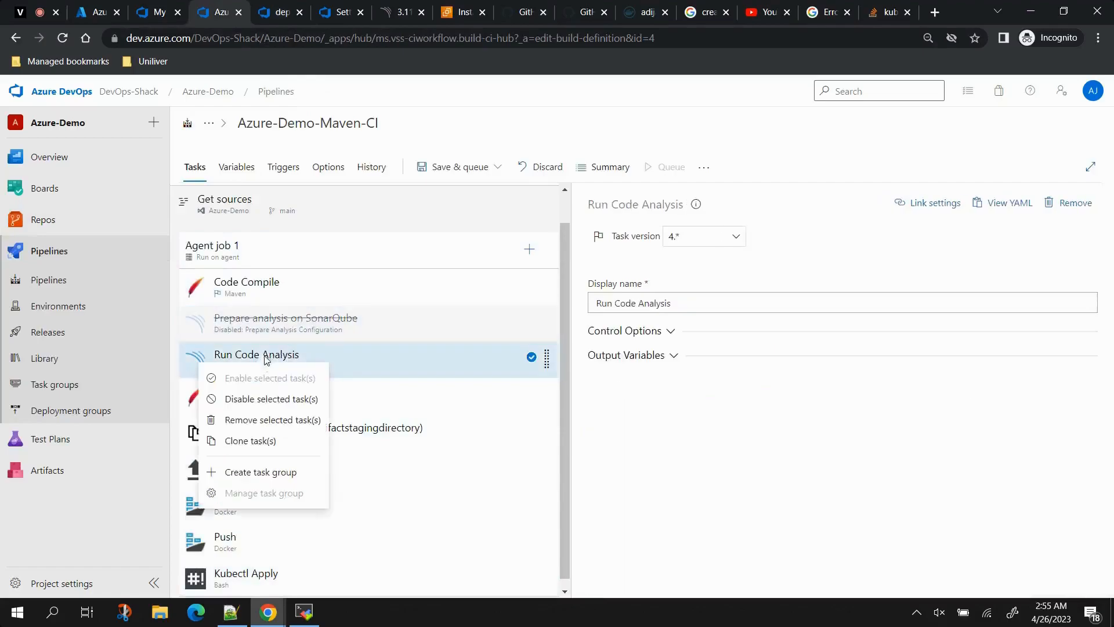
left_click(269, 396)
scroll(337, 409, "down", 1)
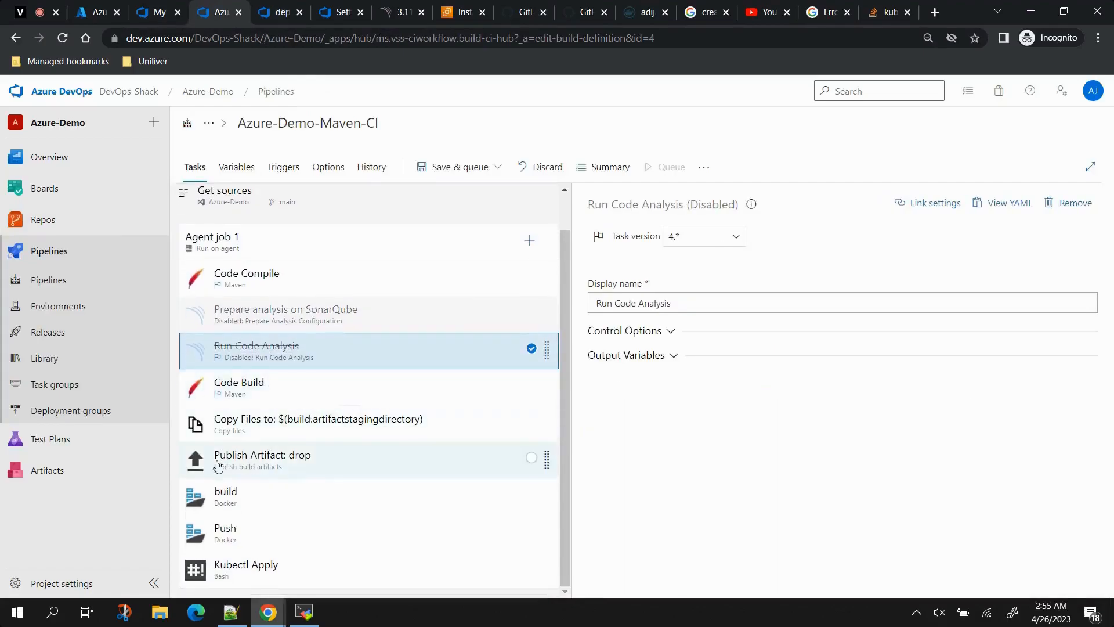
Step: Save the pipeline and start a new run via Save & queue
left_click(459, 168)
left_click(461, 192)
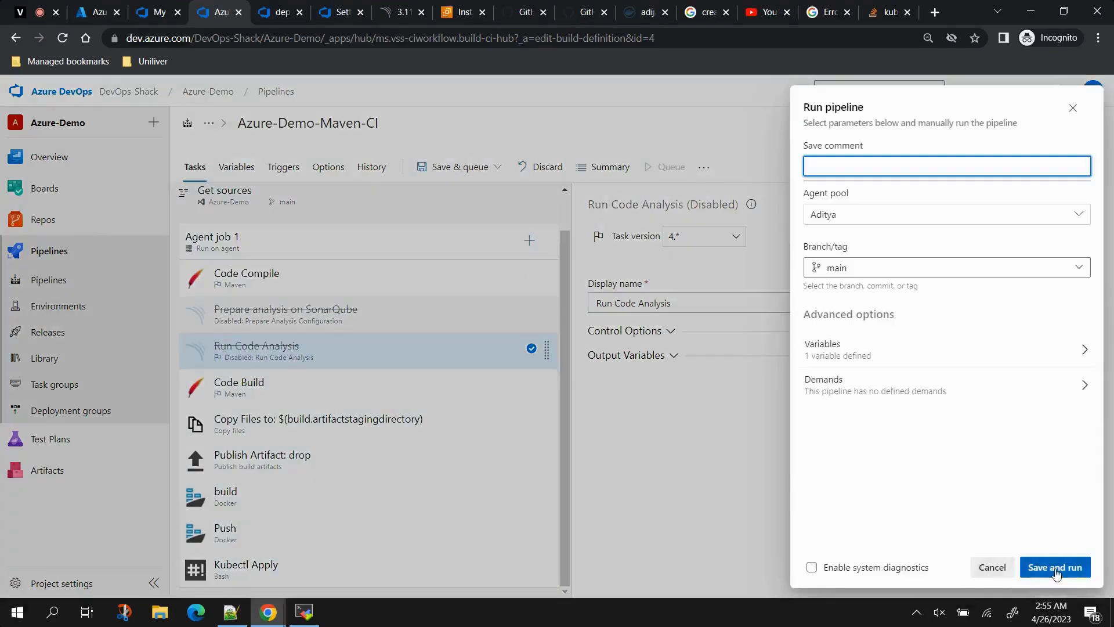
left_click(1055, 567)
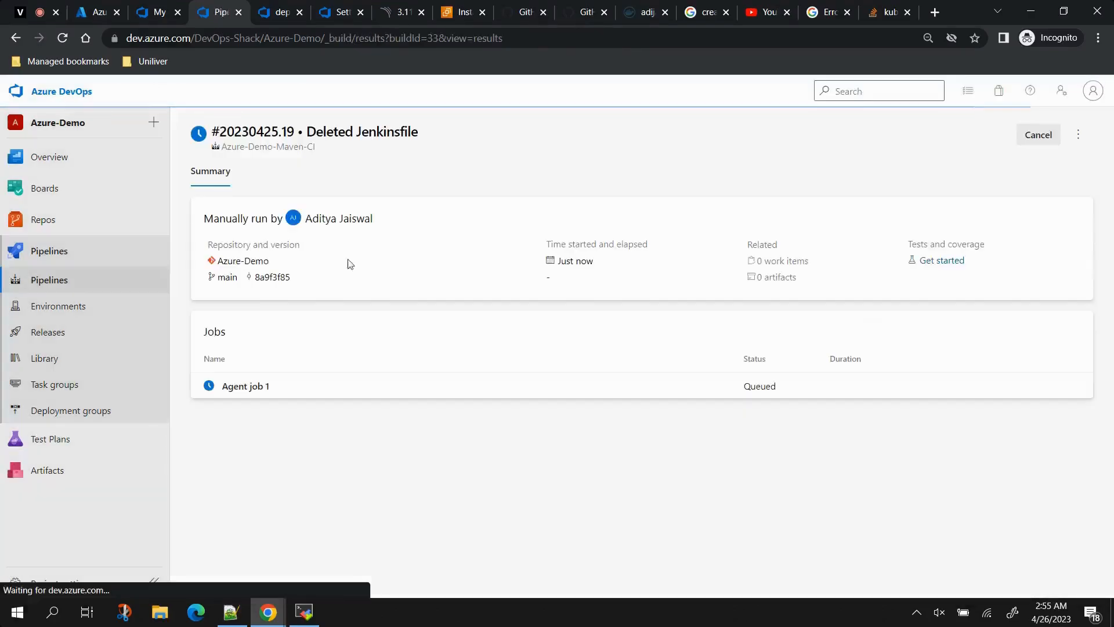
Step: Watch run #20230425.19's Agent job 1 log until Push succeeds with azuredemo:33
left_click(445, 399)
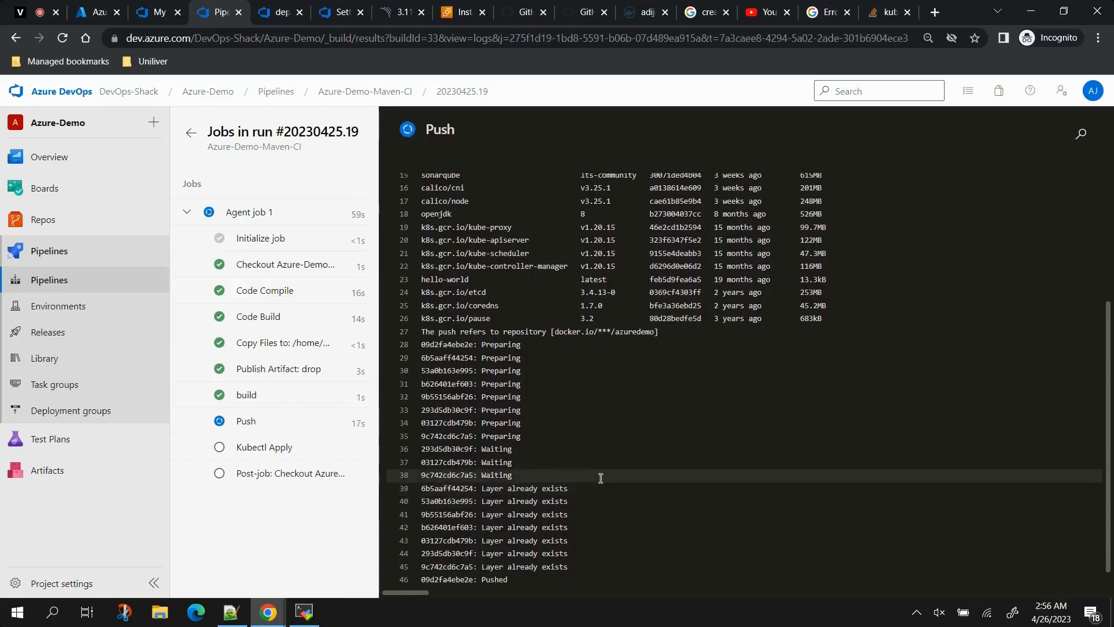
scroll(601, 477, "up", 1)
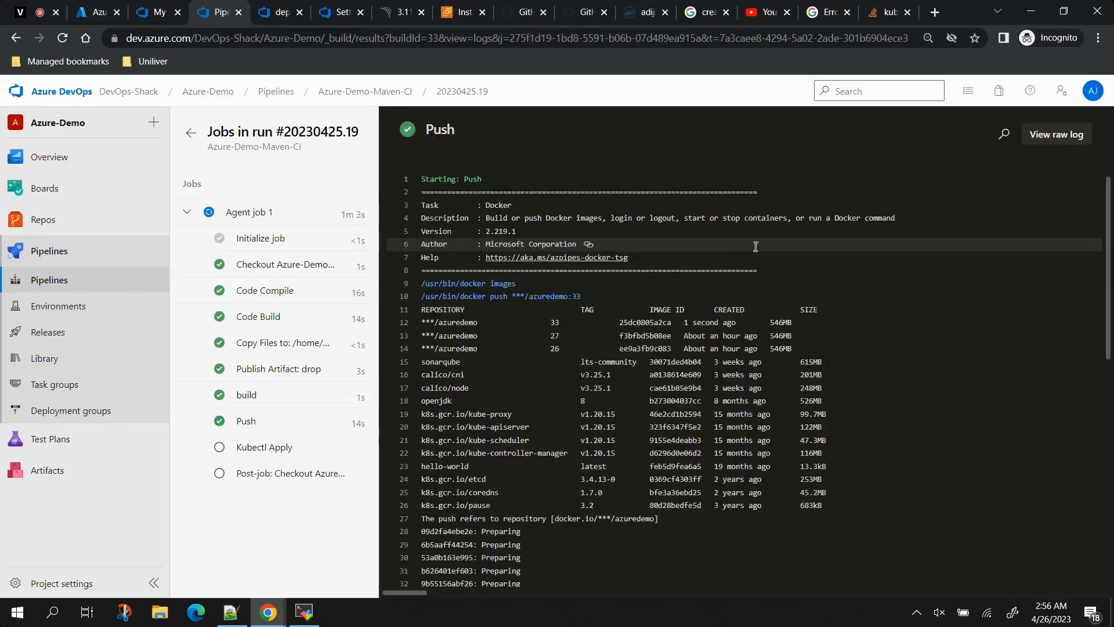
Step: Check the Kubectl Apply log's deployment and service creation lines, then rerun 'kubectl get pods' showing two Running spring-boot pods
left_click(258, 452)
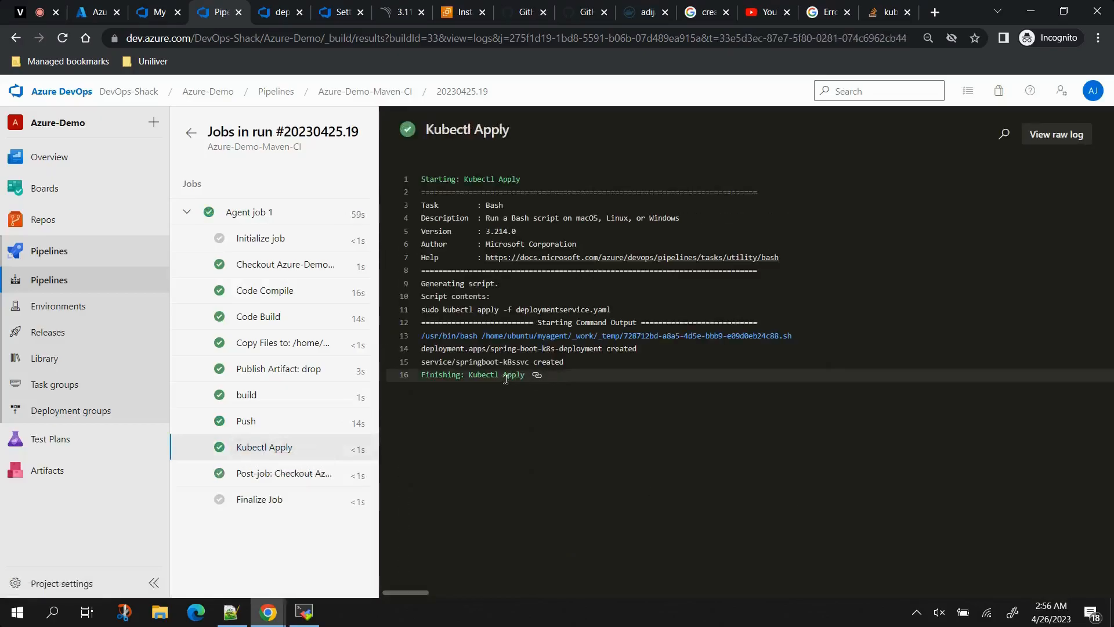
left_click_drag(421, 348, 573, 363)
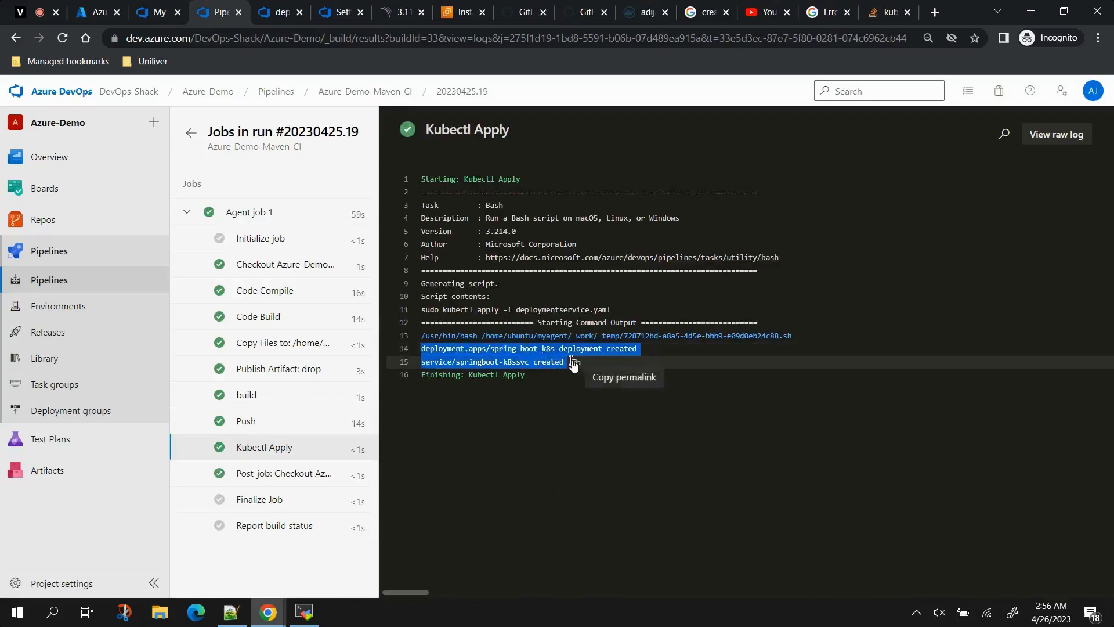
left_click(303, 612)
key("Up")
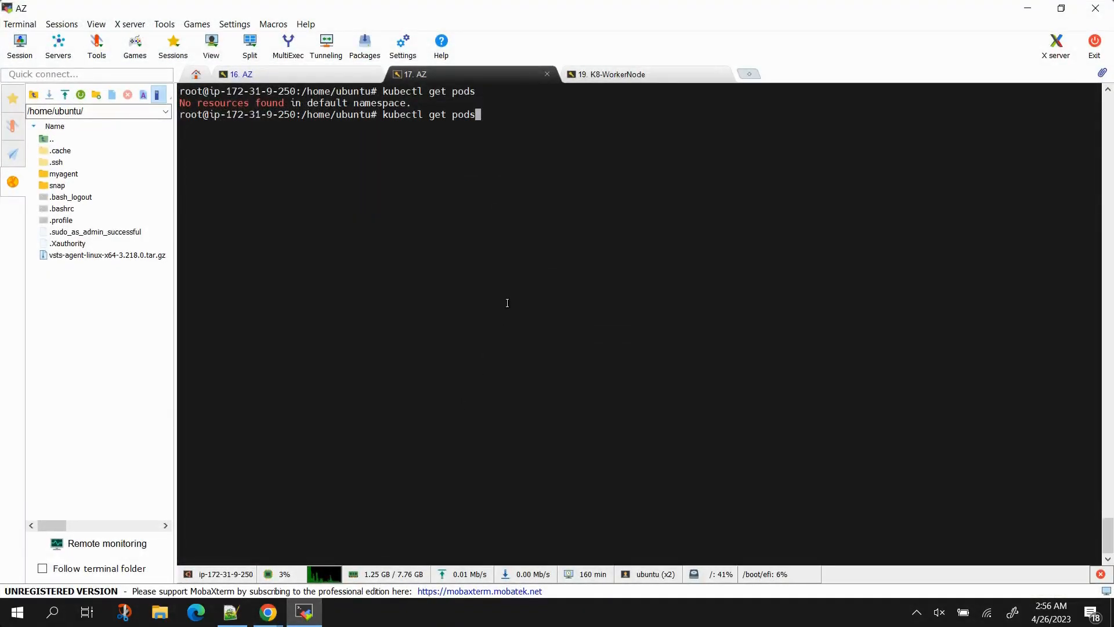
key("Return")
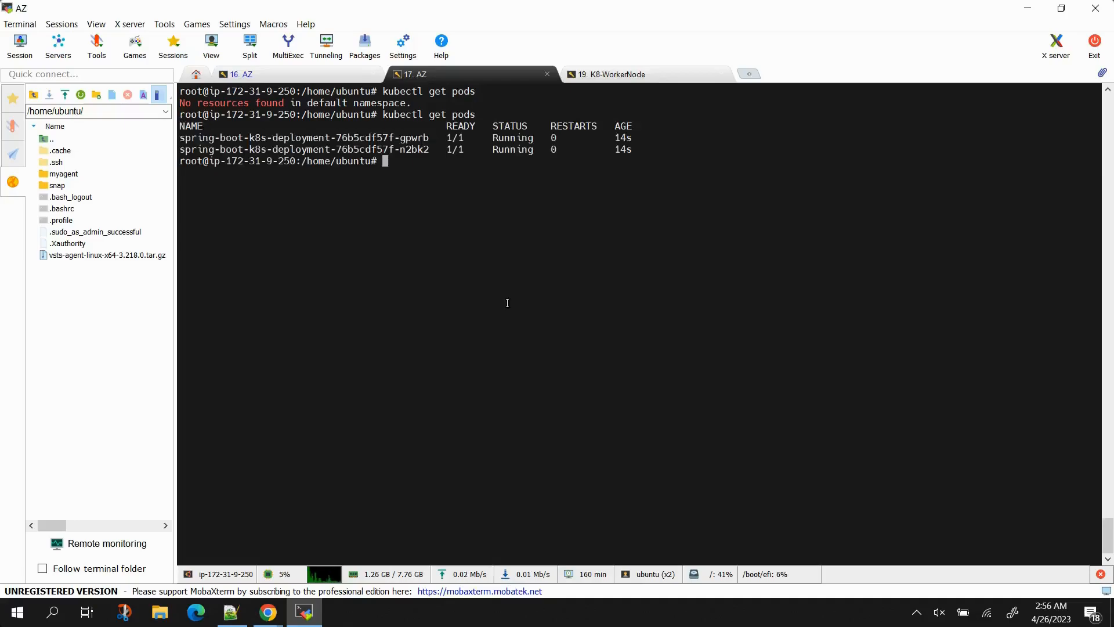